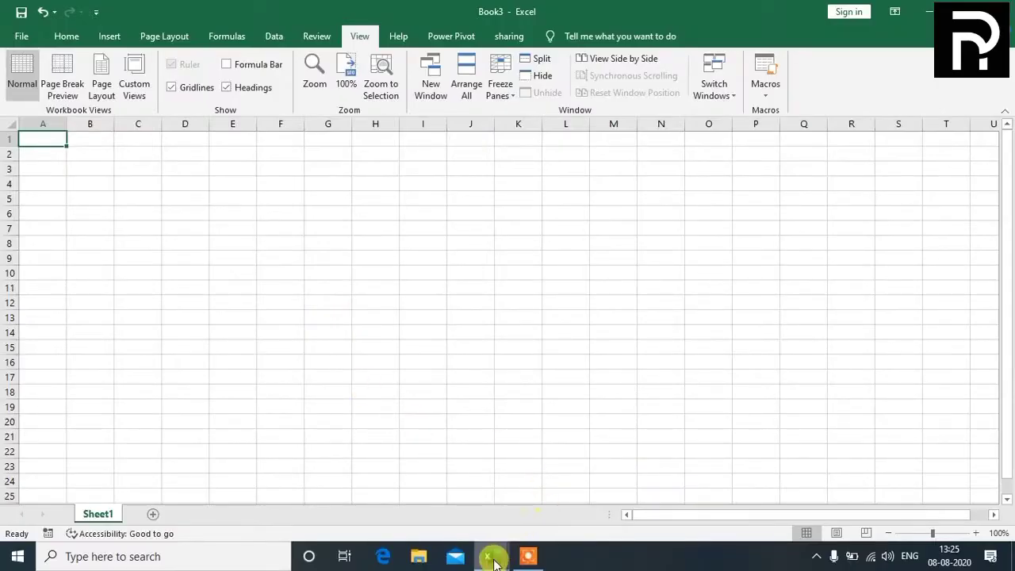
- Copy the marks table C3:K13 from Sheet1 of Book1 and paste it into Book3 at C6 and again at C17
left_click(494, 561)
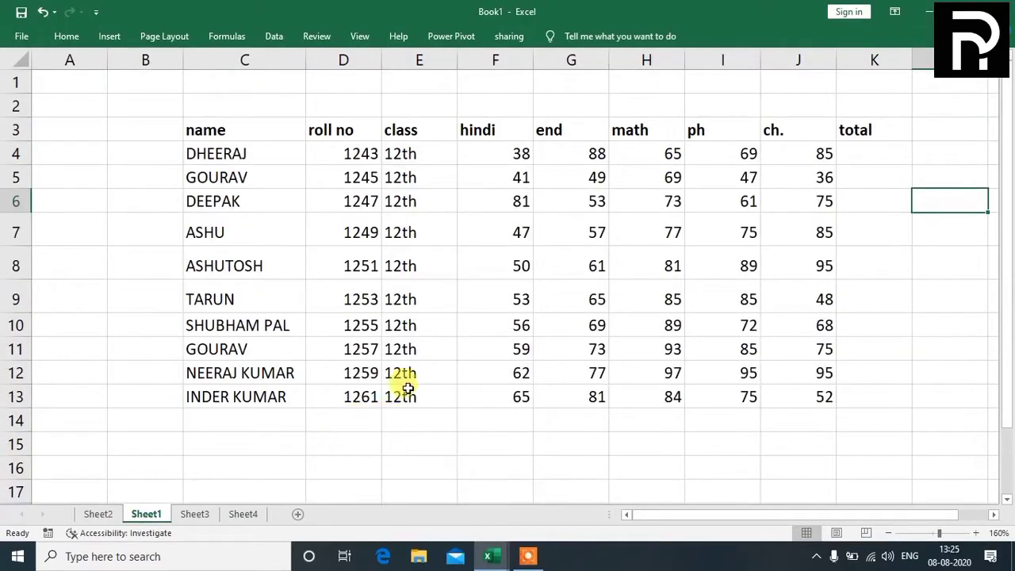
left_click_drag(212, 126, 886, 391)
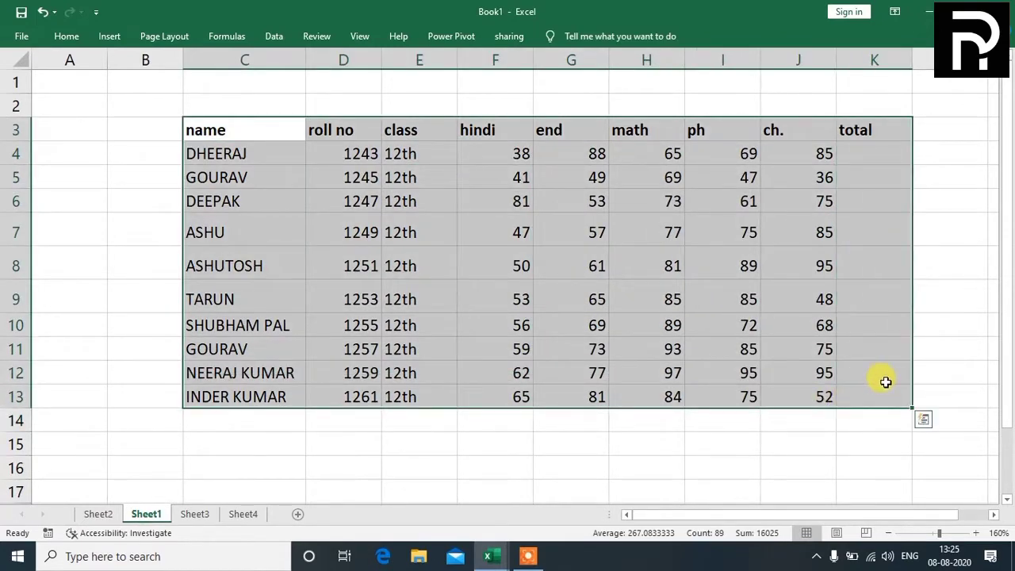
key("ctrl+c")
left_click(499, 554)
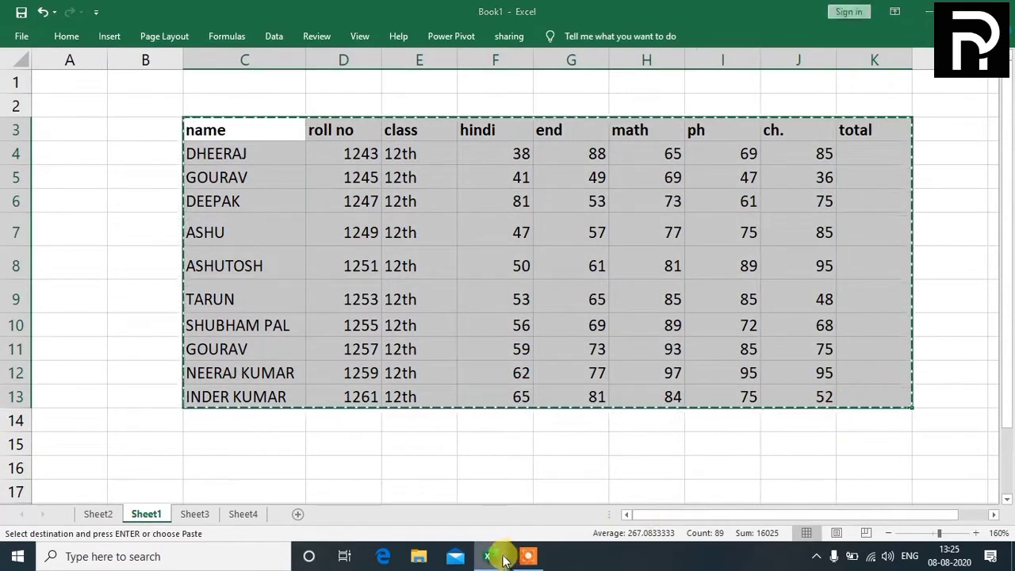
left_click(530, 516)
left_click(143, 214)
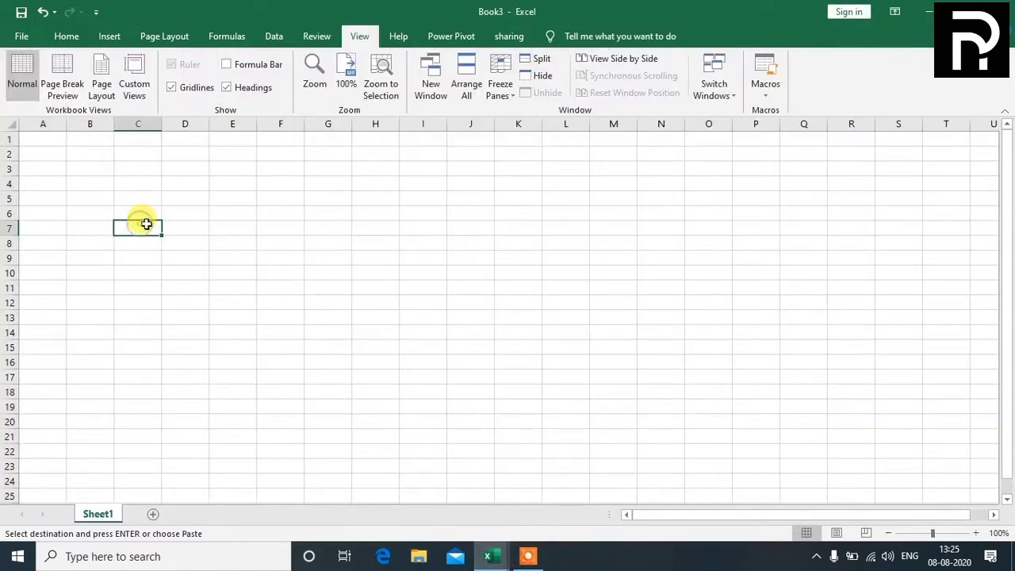
key("ctrl+v")
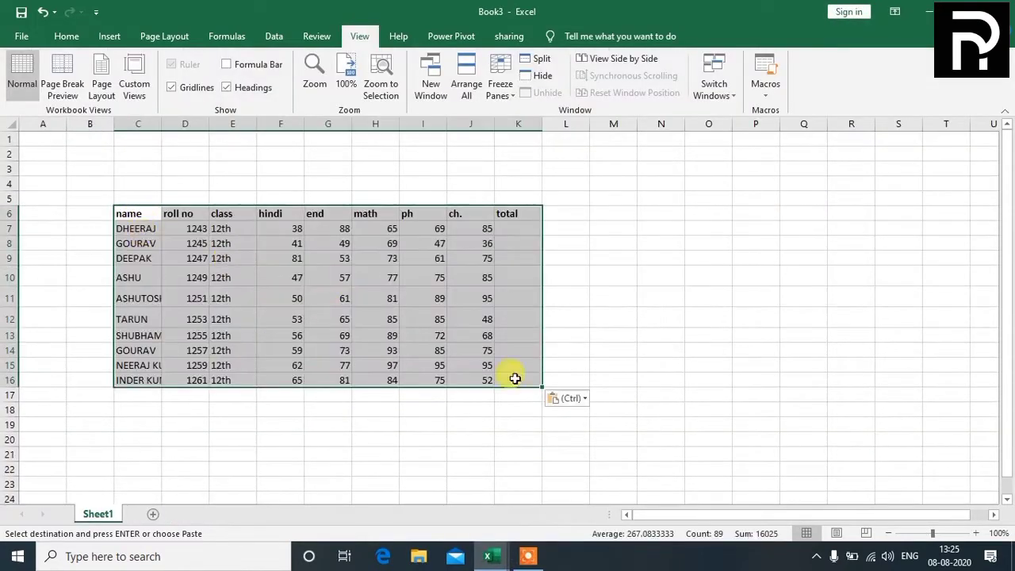
left_click(137, 396)
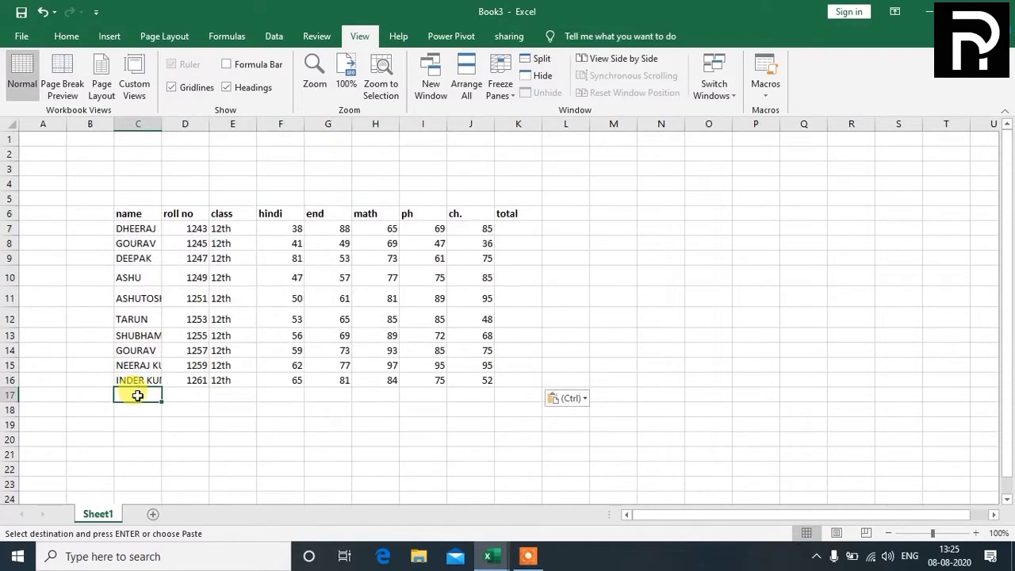
key("ctrl+v")
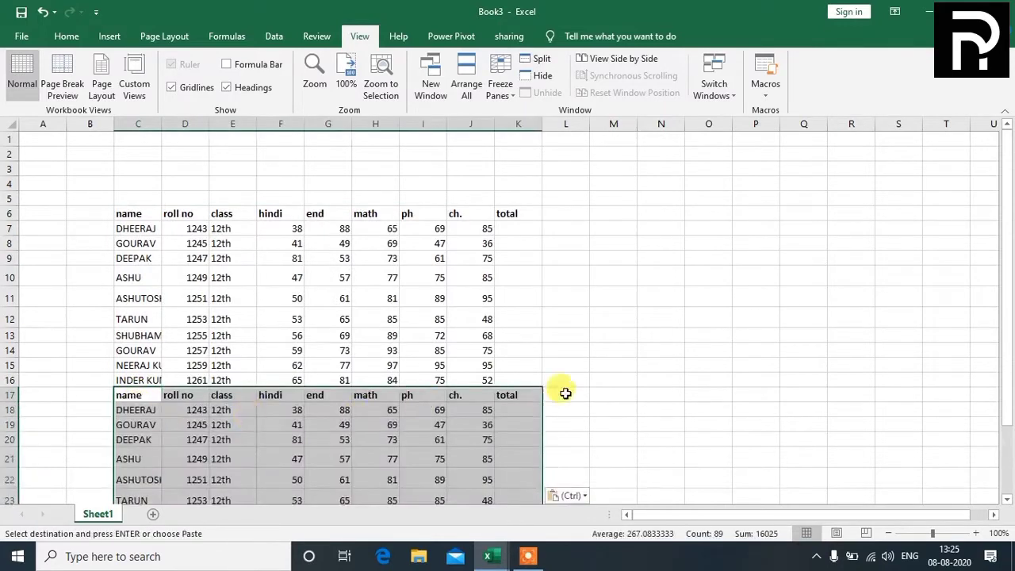
- Delete the entire repeated header row 17 between the two pasted tables
left_click(713, 378)
left_click(139, 394)
right_click(140, 395)
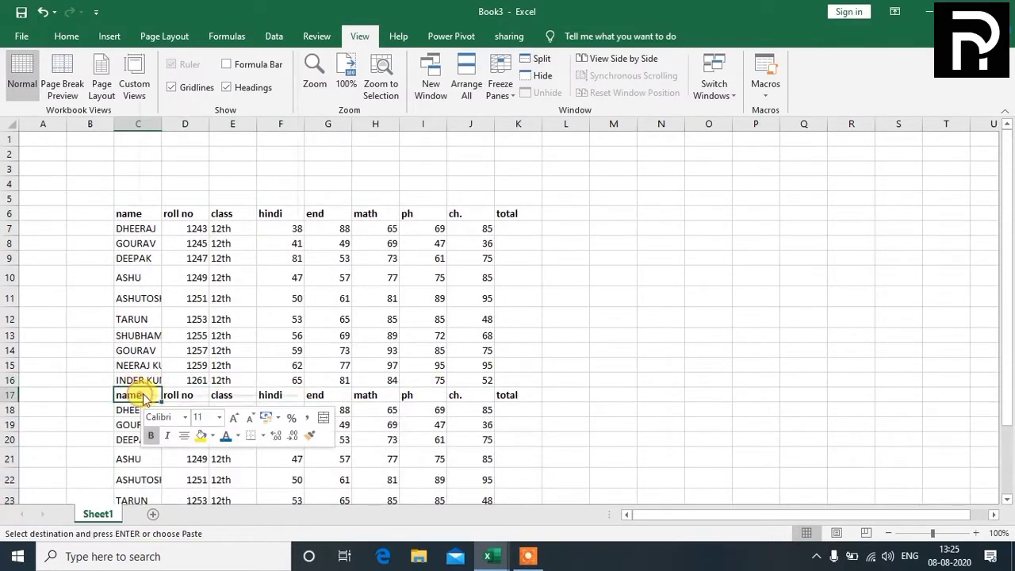
left_click(191, 186)
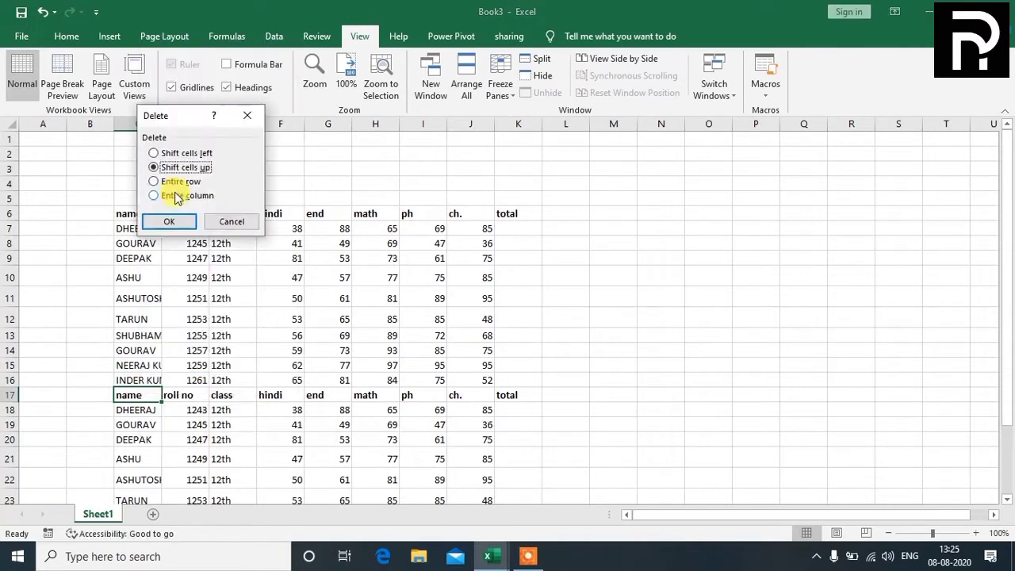
left_click(178, 220)
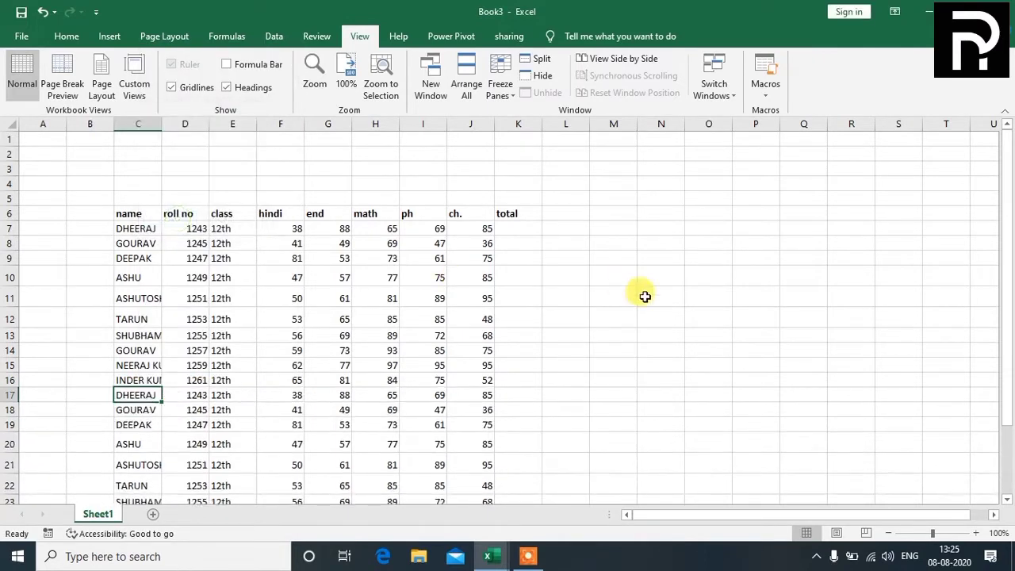
left_click(642, 295)
- Examine the combined marks table at 160% zoom and at 93% zoom, down to its last row
left_click(969, 533)
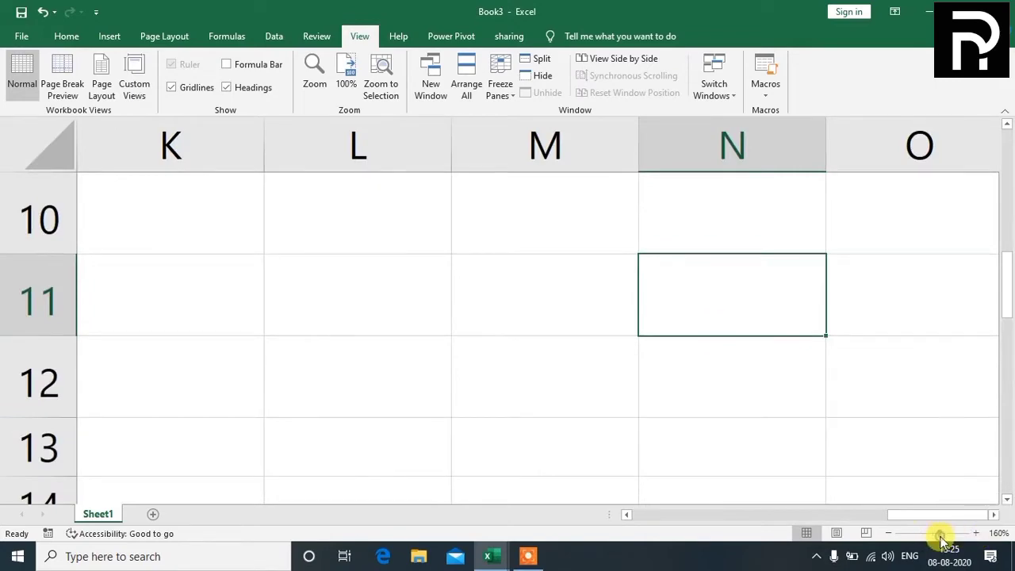
left_click(941, 536)
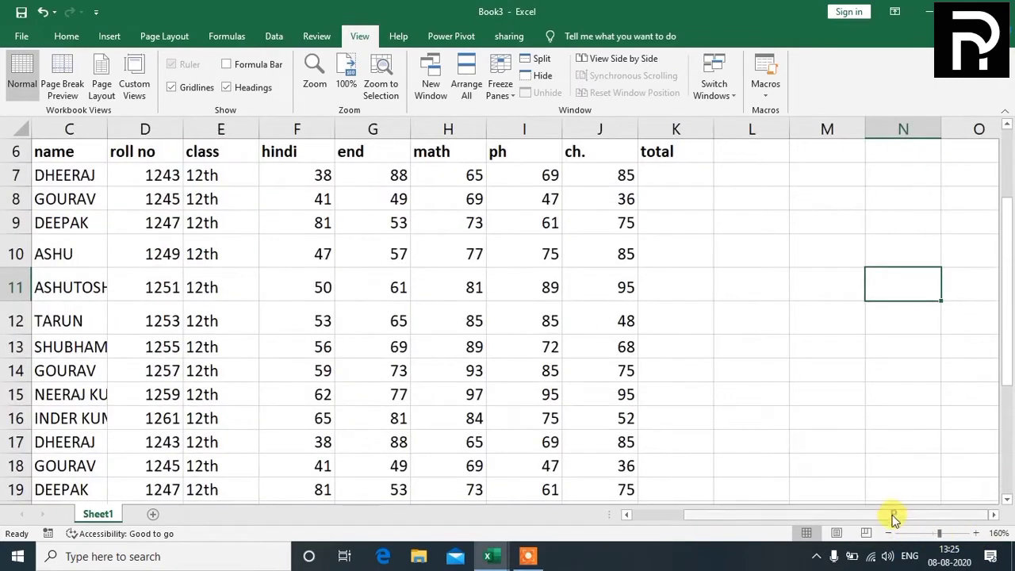
left_click_drag(894, 519, 816, 526)
scroll(550, 396, "up", 2)
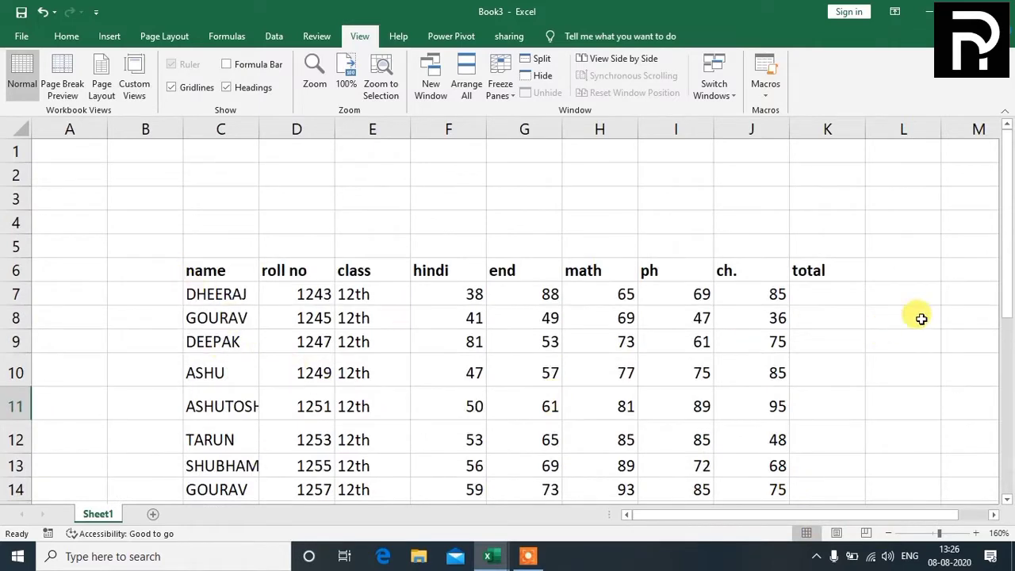
left_click_drag(1005, 231, 1010, 273)
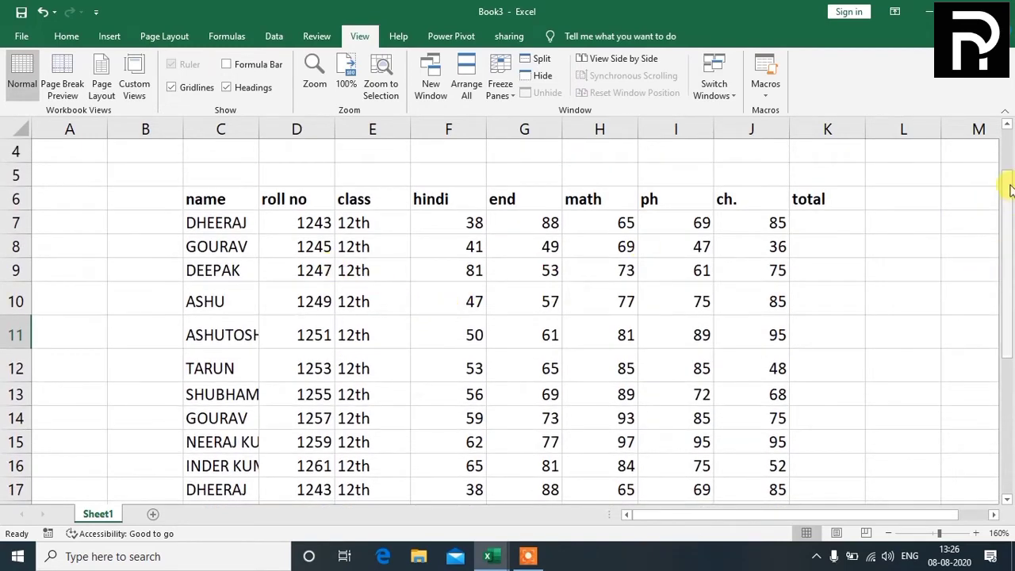
left_click_drag(1009, 321, 1008, 428)
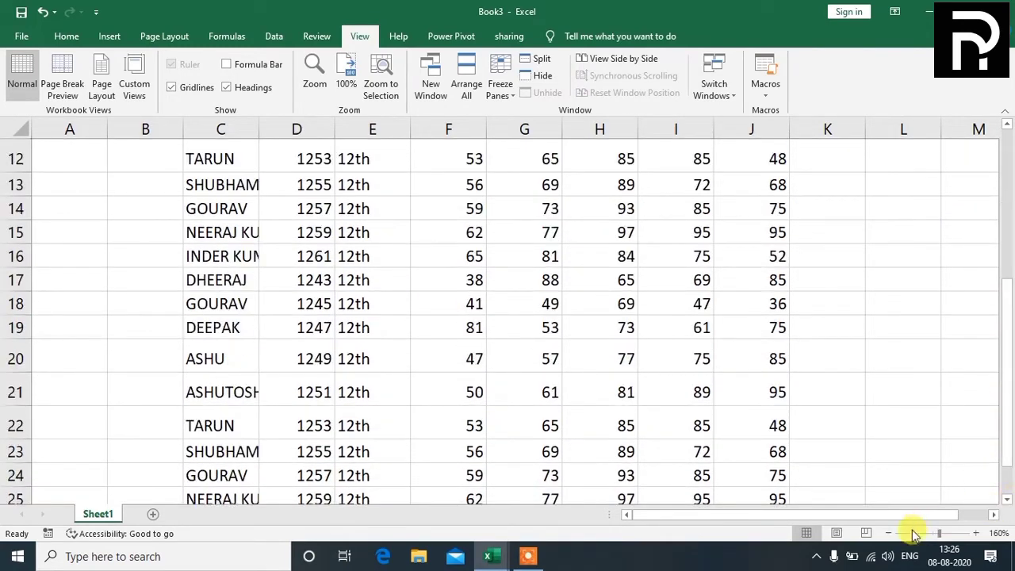
left_click_drag(934, 534, 930, 535)
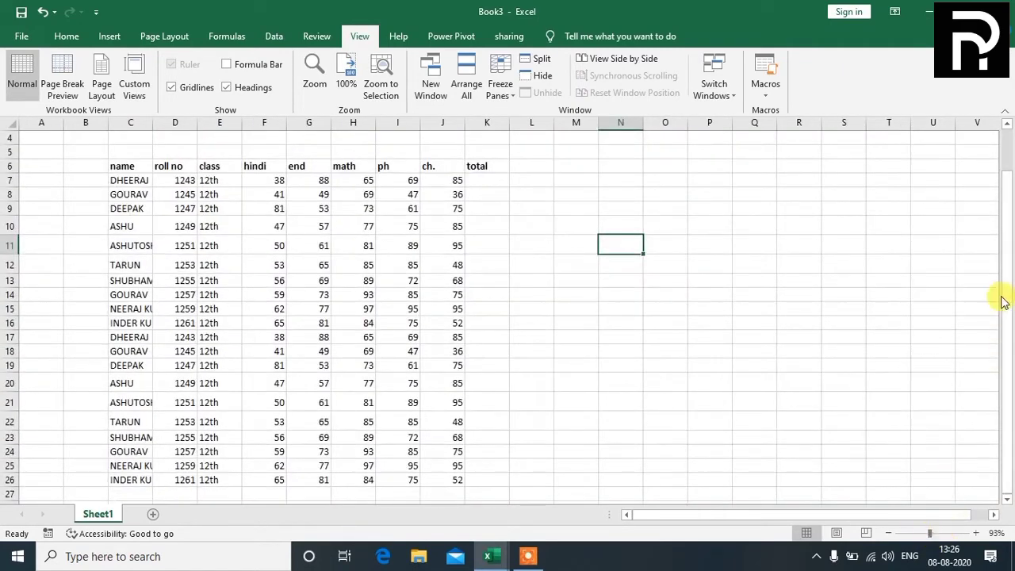
left_click(1005, 500)
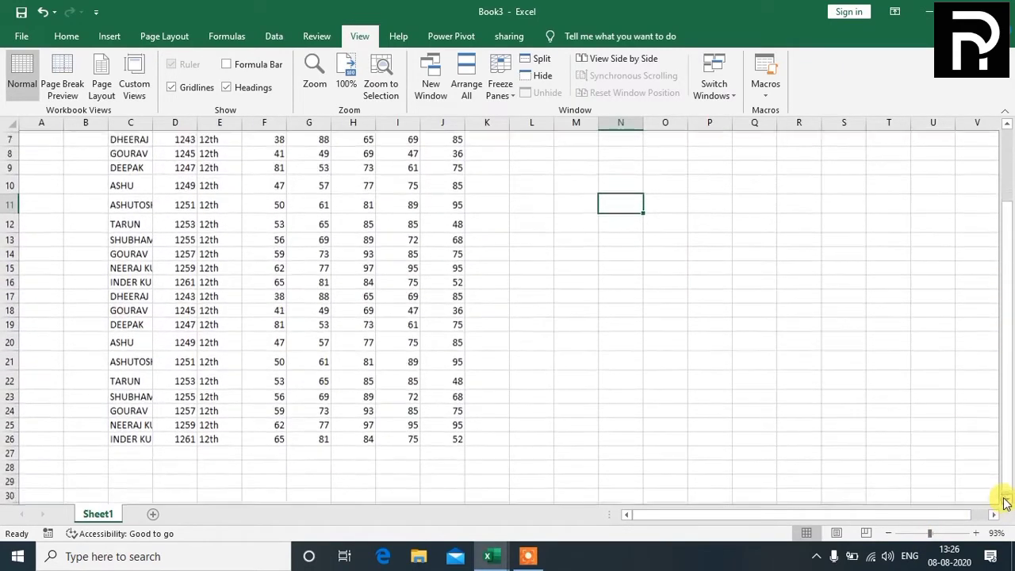
left_click(1006, 501)
- Move the active cell down column M past row 100 and back to row 1 to inspect the empty rows
left_click(595, 437)
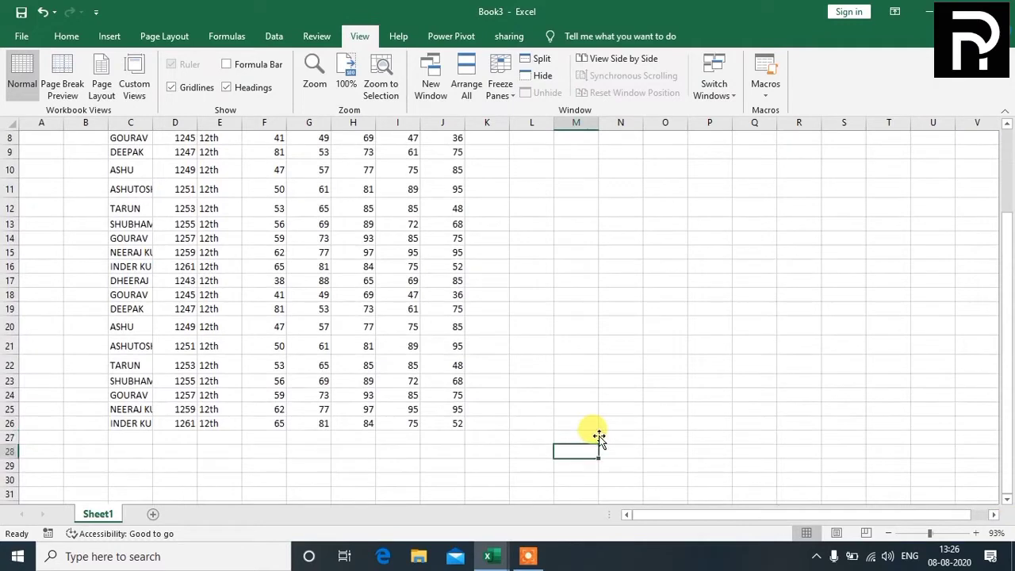
key("Down")
key("Down")
key("Down")
key("Down")
key("Down")
key("Down")
key("Down")
key("Down")
key("Down")
key("Down")
key("Down")
key("Down")
key("Down")
key("Down")
key("Down")
key("Down")
key("Down")
key("Down")
key("Down")
key("Down")
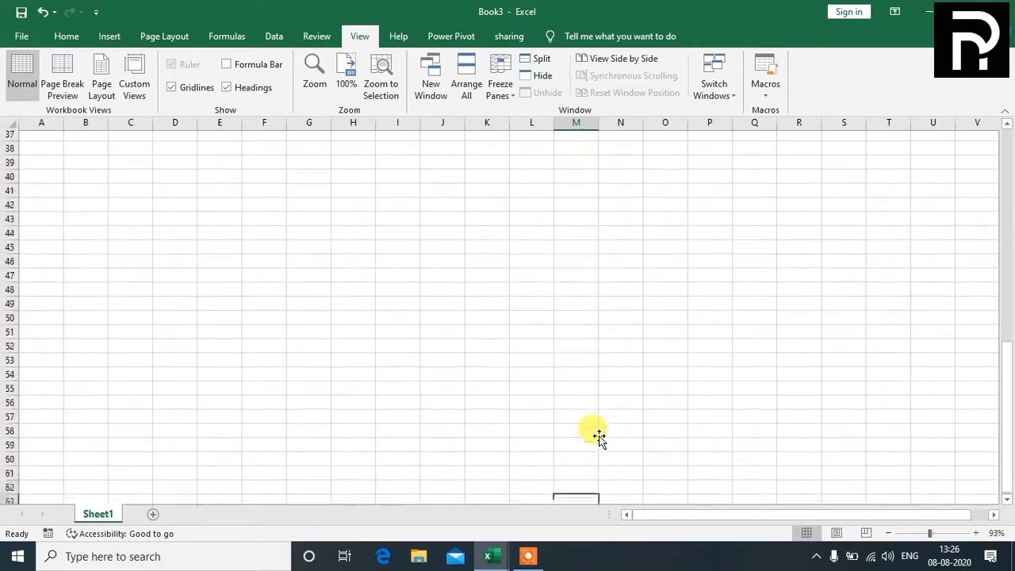
key("Down")
key("Down")
key("Down")
key("Down")
key("Down")
key("Down")
key("Down")
key("Down")
key("Down")
key("Down")
key("Down")
key("Down")
key("Down")
key("Down")
key("Down")
key("Down")
key("Down")
key("Down")
key("Down")
key("Down")
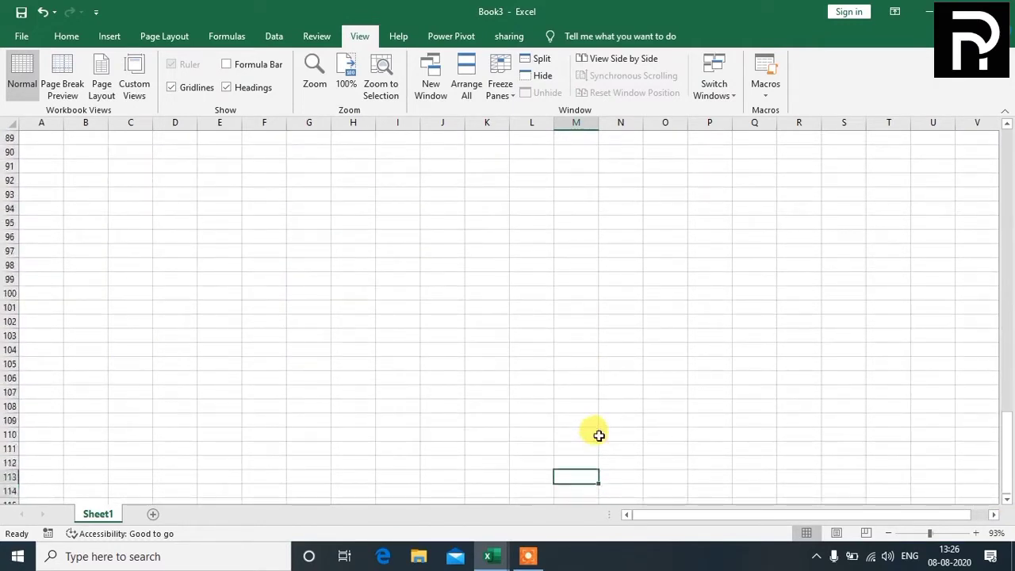
key("Up")
key("Up")
key("Up")
key("Up")
key("Up")
key("Up")
key("Up")
key("Up")
key("Up")
key("Up")
key("Up")
key("Up")
key("Up")
key("Up")
key("Up")
key("Up")
key("Up")
key("Up")
key("Up")
key("Up")
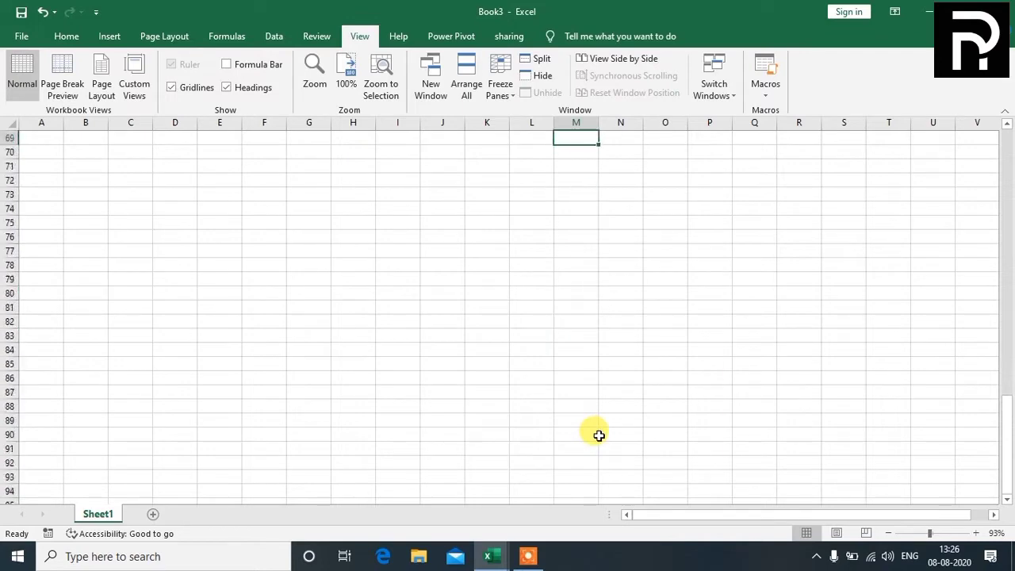
key("Up")
key("Up")
key("Up")
key("Up")
key("Up")
key("Up")
key("Up")
key("Up")
key("Up")
key("Up")
key("Up")
key("Up")
key("Up")
key("Up")
key("Up")
key("Up")
key("Up")
key("Up")
key("Up")
key("Up")
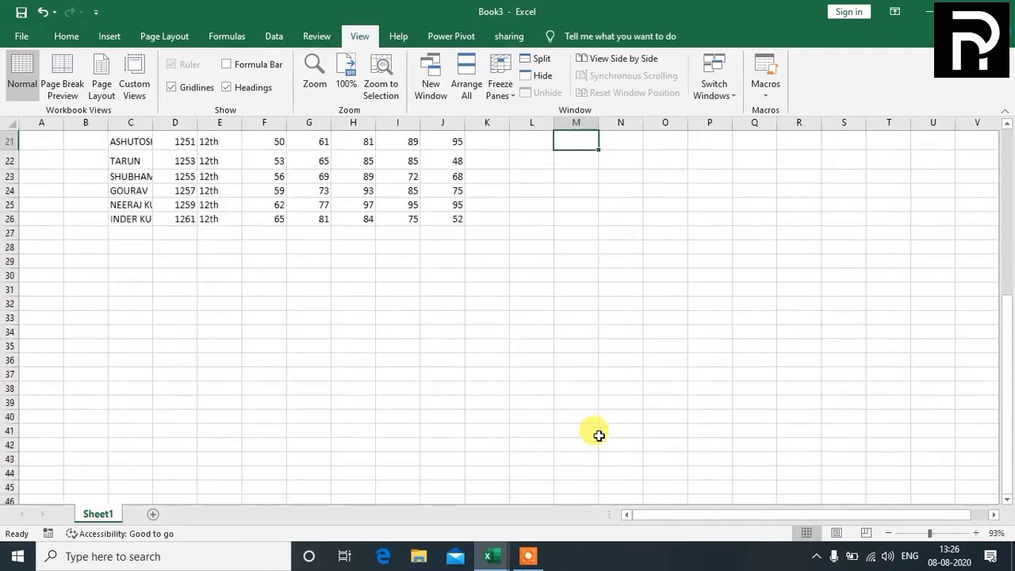
key("Up")
key("Up")
key("Up")
key("Up")
key("Up")
key("Up")
key("Up")
key("Up")
key("Up")
key("Up")
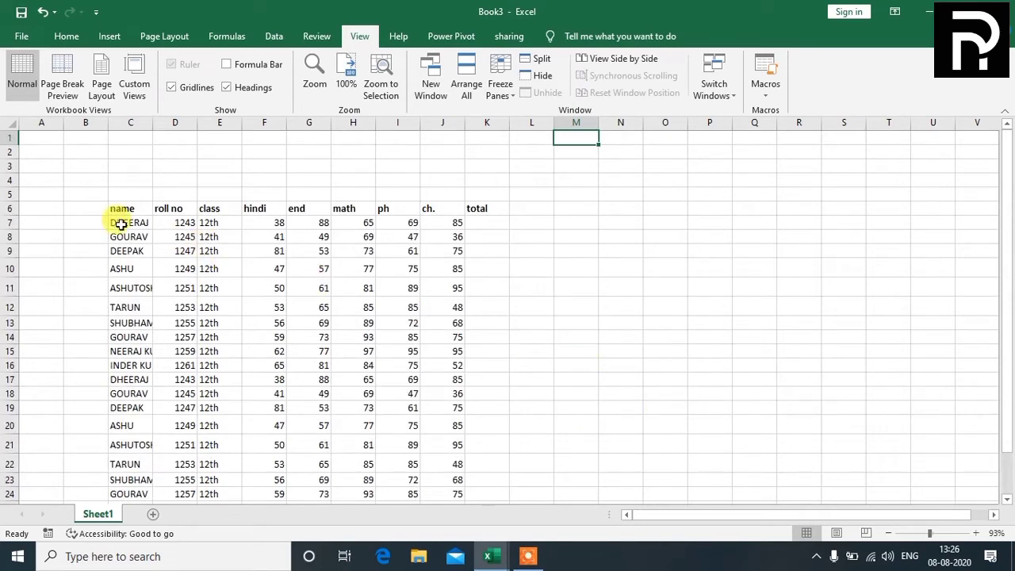
- Highlight the marks table from its header row down to review its extent, and clear the selection
left_click_drag(133, 207, 494, 537)
left_click(592, 372)
scroll(594, 365, "up", 2)
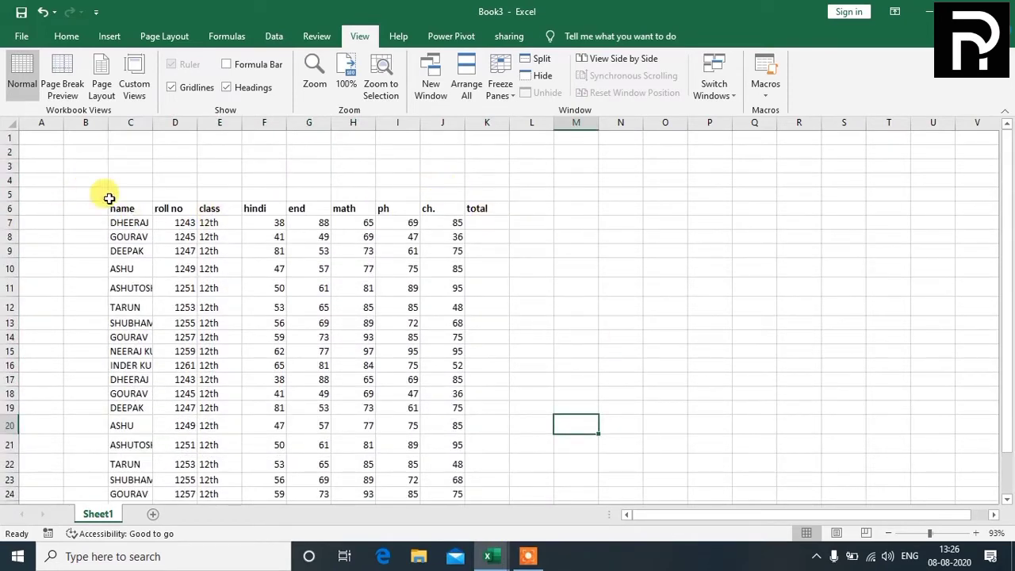
left_click_drag(113, 205, 488, 555)
left_click(614, 367)
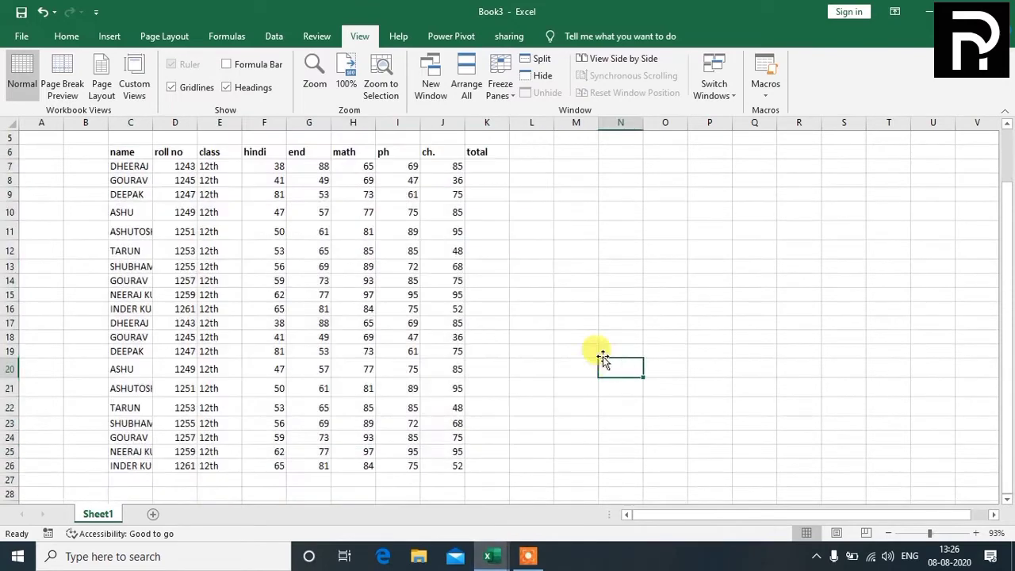
- Zoom the sheet to 110%, view it in Page Break Preview, and return to Normal view
left_click(976, 533)
left_click(975, 533)
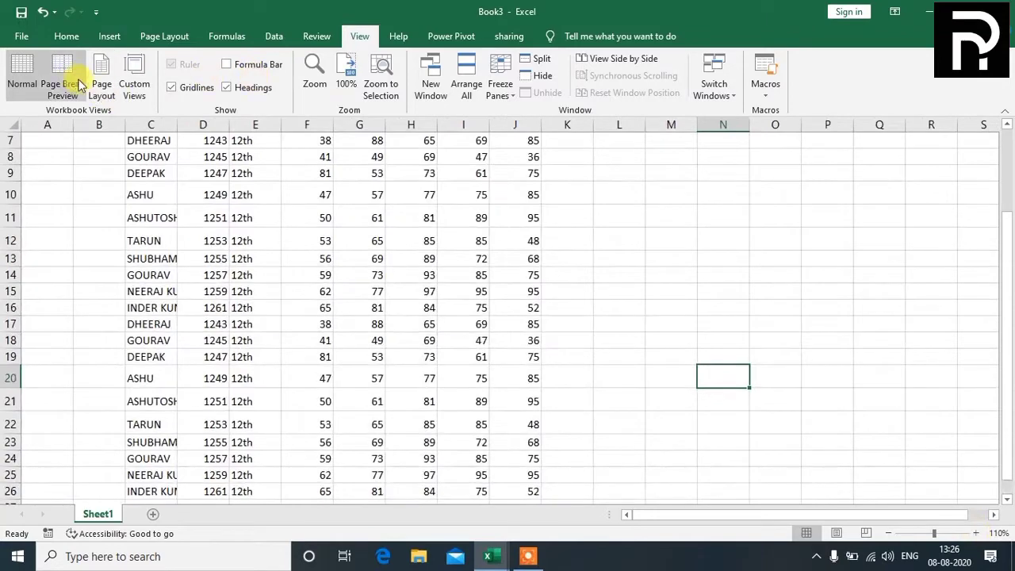
left_click(64, 77)
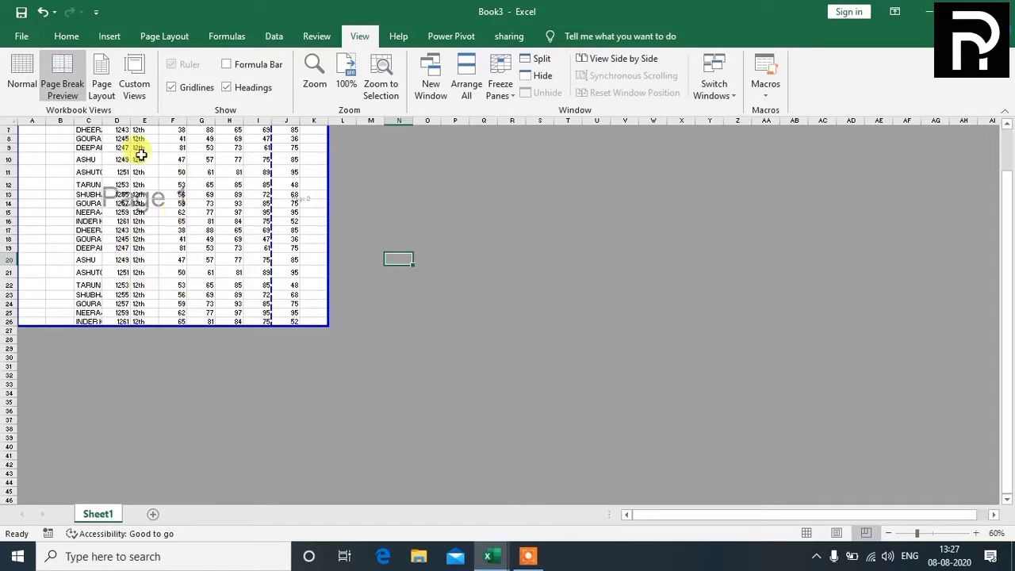
left_click(28, 68)
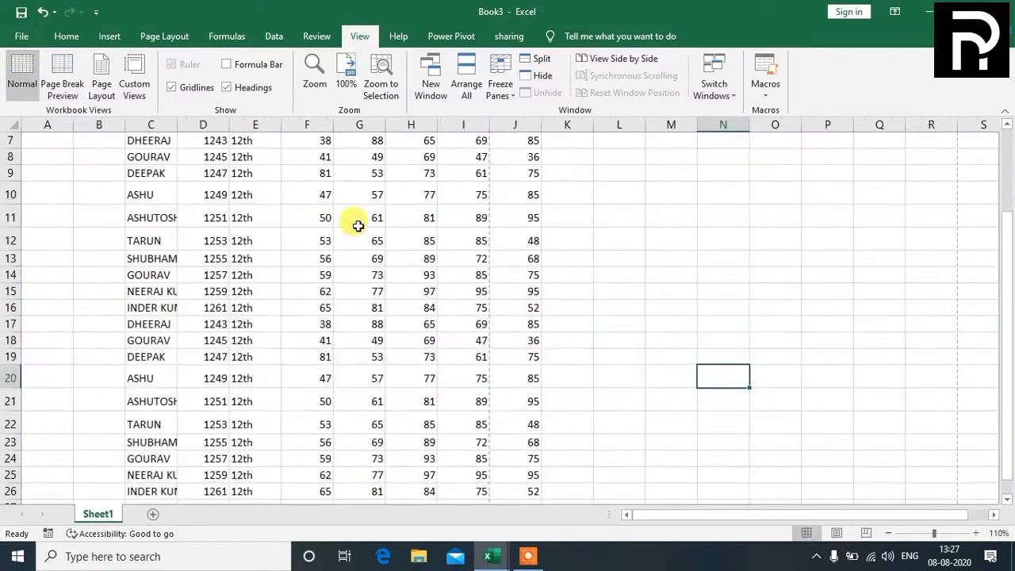
- Examine where the dashed page break lines fall across the rows and columns of the sheet
scroll(513, 262, "down", 4)
scroll(507, 314, "down", 2)
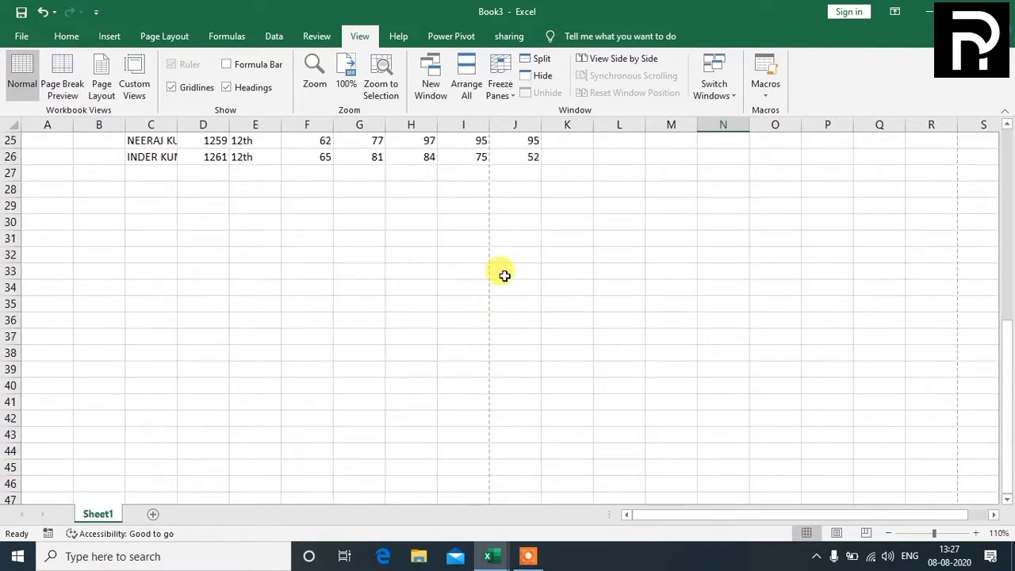
scroll(505, 254, "up", 2)
scroll(504, 262, "down", 5)
scroll(504, 274, "down", 6)
scroll(504, 274, "up", 17)
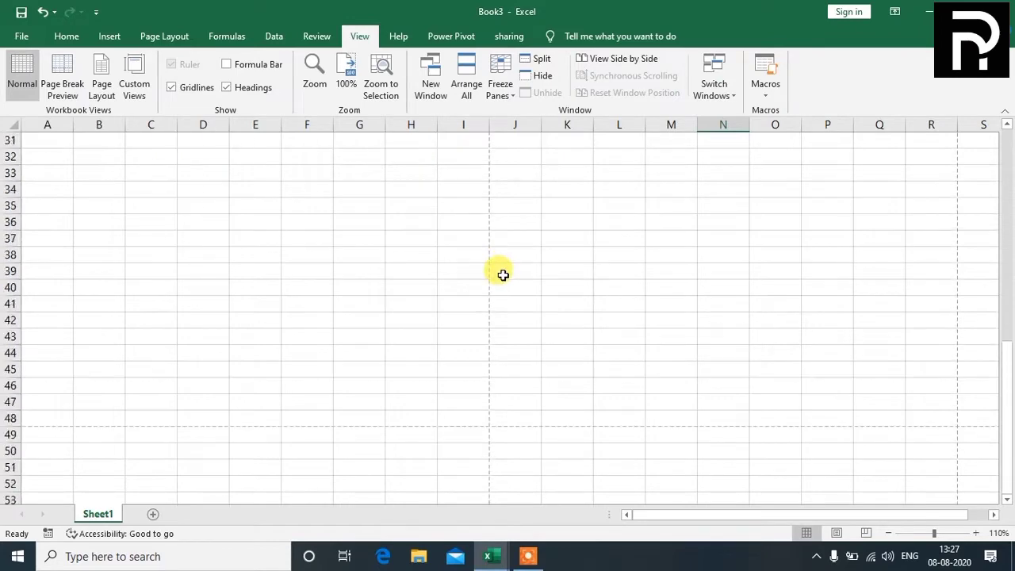
scroll(503, 274, "down", 4)
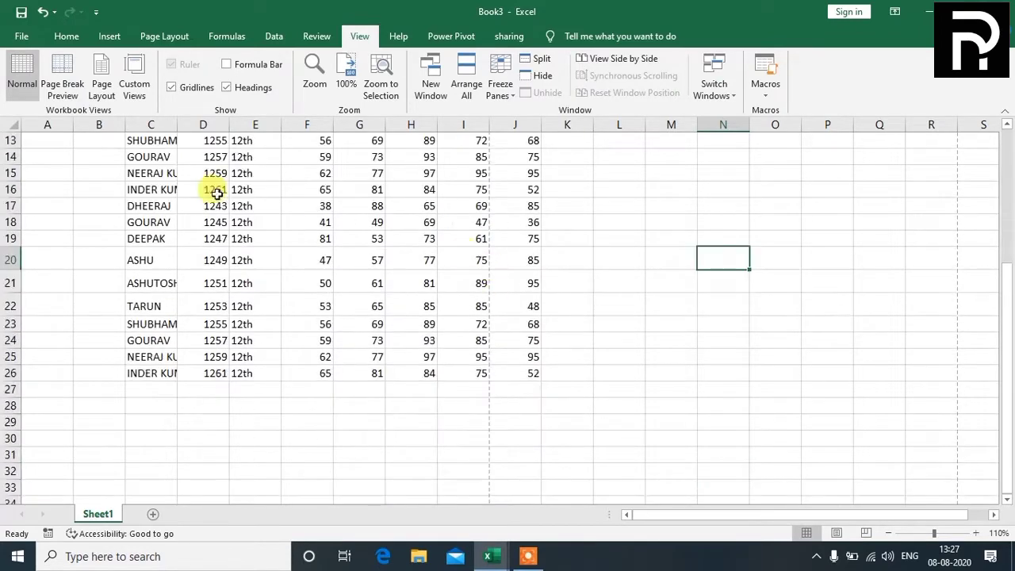
scroll(453, 227, "up", 4)
scroll(299, 246, "down", 3)
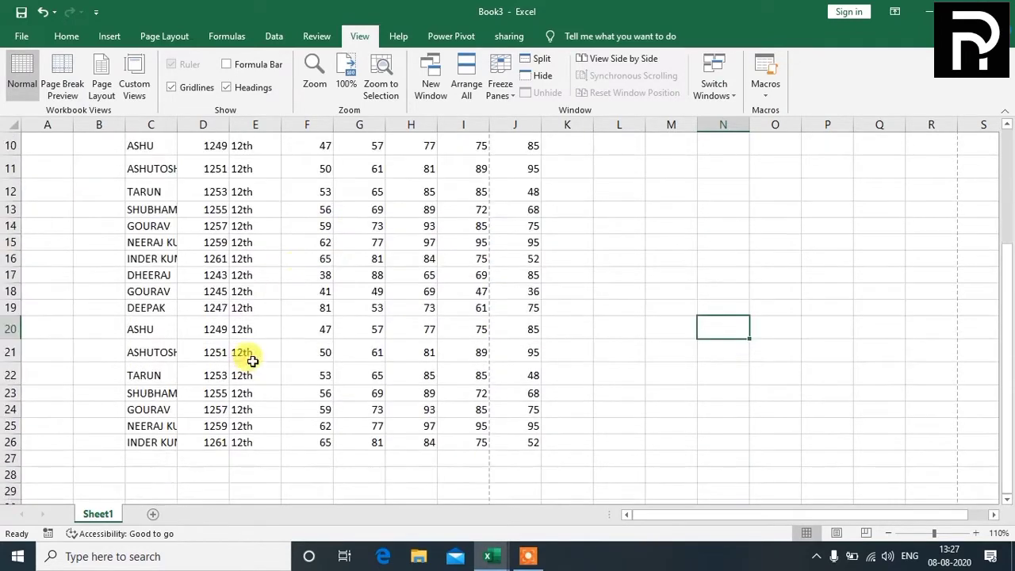
scroll(254, 356, "down", 2)
- Copy the range C6:J26, header row included, and paste it directly below the table at C27
scroll(204, 272, "up", 4)
left_click_drag(149, 174, 503, 456)
key("ctrl+c")
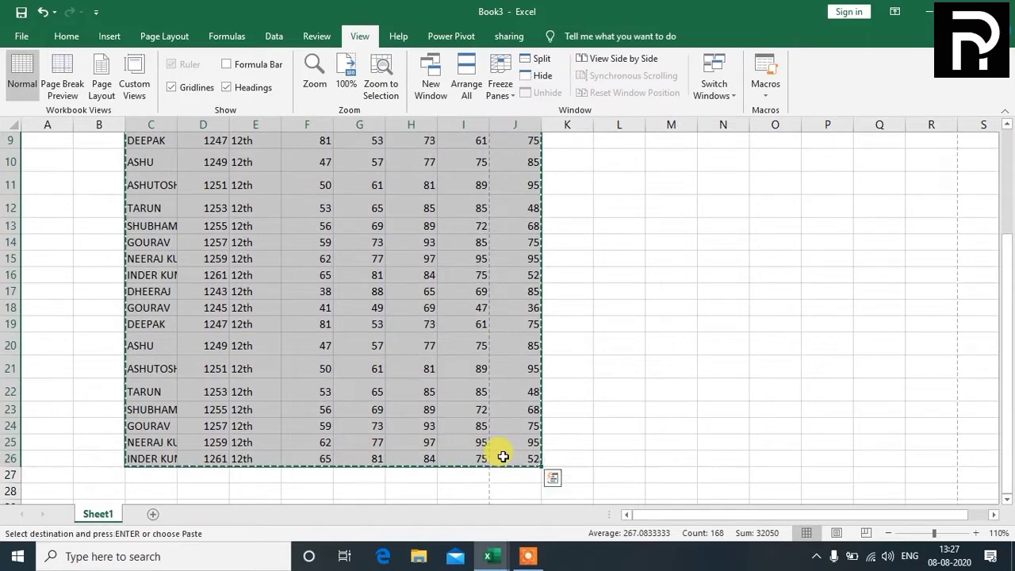
scroll(340, 381, "down", 3)
left_click(159, 308)
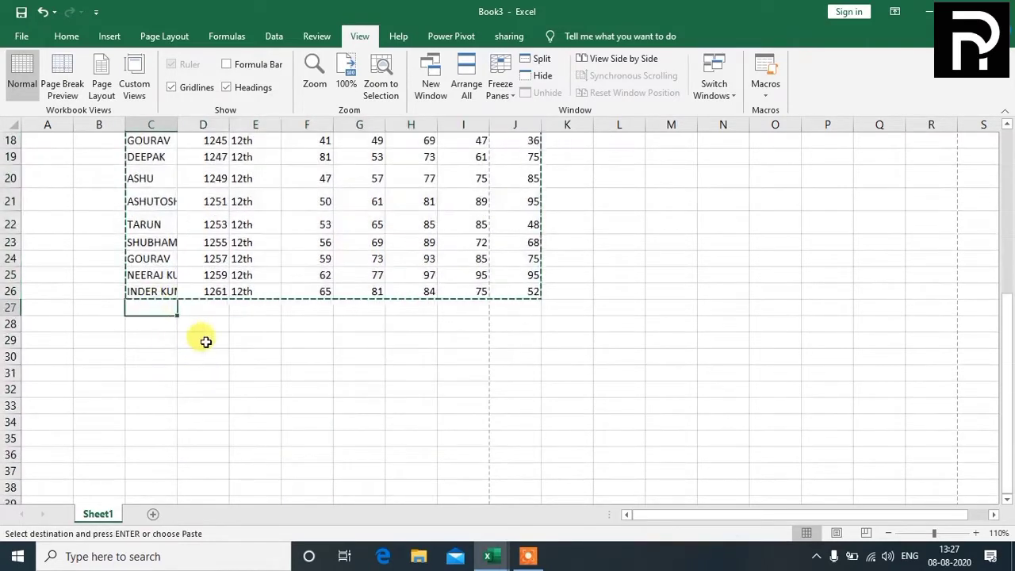
key("ctrl+v")
scroll(456, 370, "down", 11)
scroll(451, 369, "up", 5)
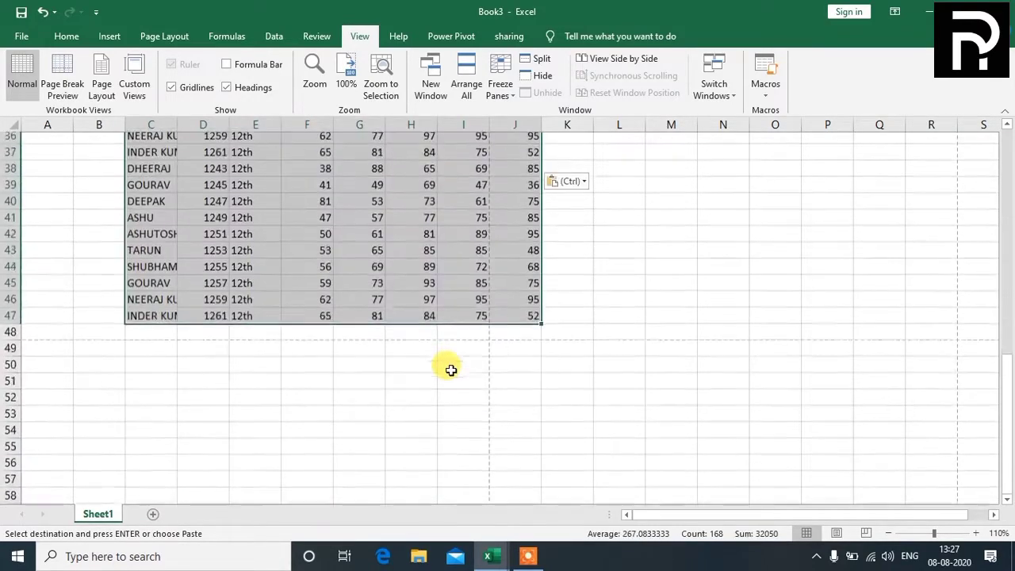
- Paste the copied marks table, header row included, directly below the existing data at C48
left_click(150, 339)
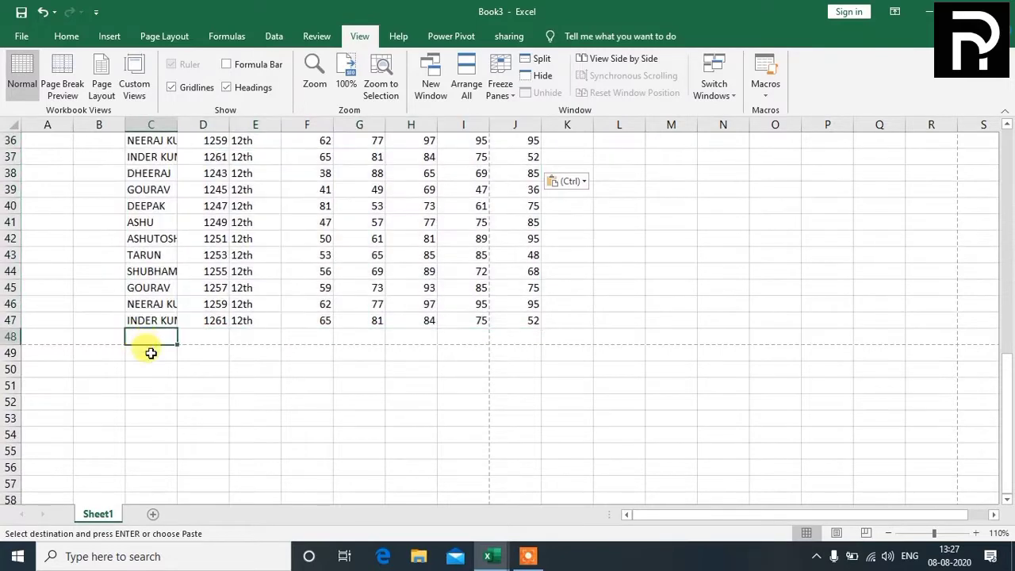
key("ctrl+v")
left_click(645, 349)
scroll(453, 403, "down", 3)
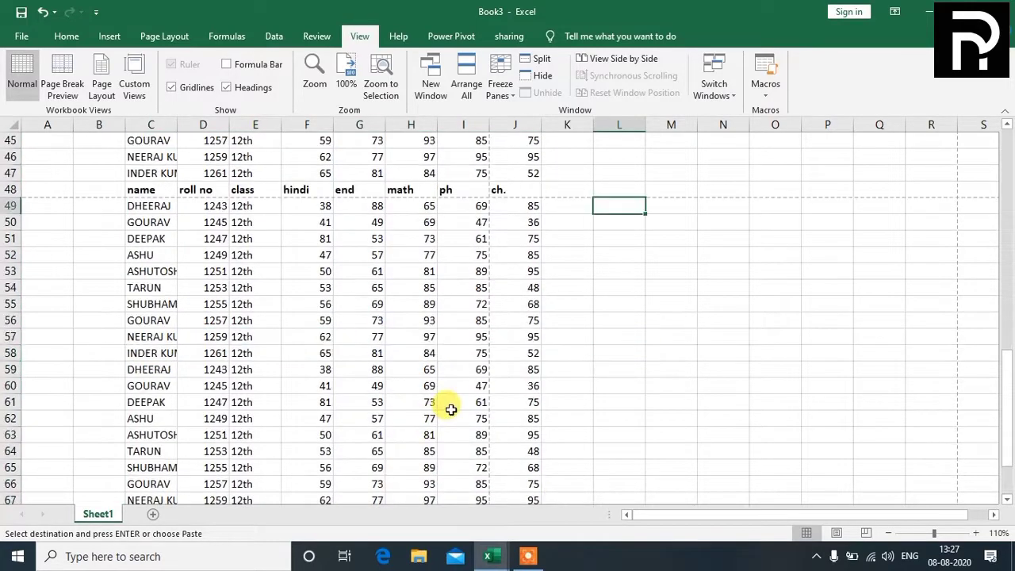
scroll(490, 414, "up", 4)
scroll(505, 399, "up", 10)
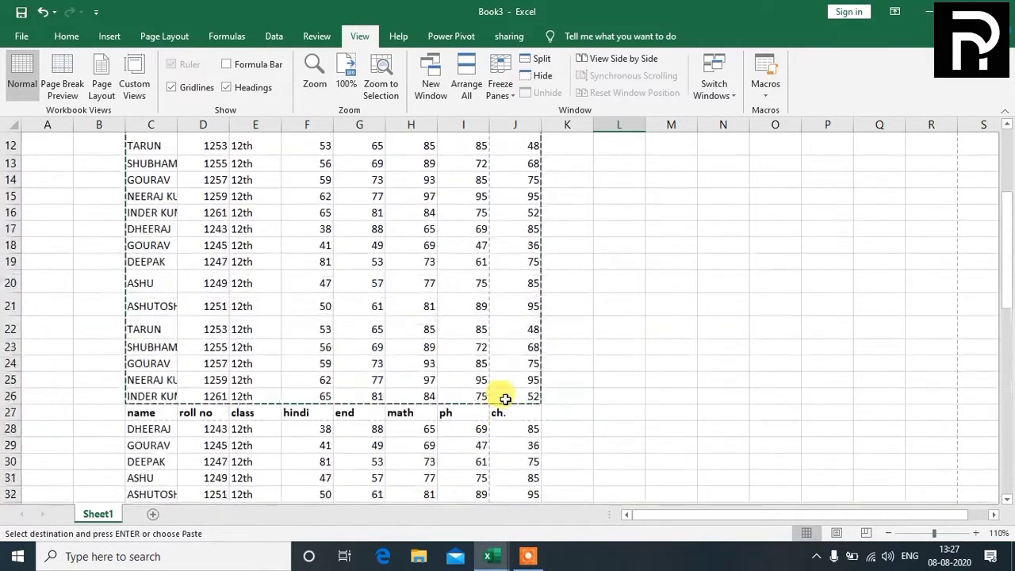
- Examine the enlarged table's page divisions in Page Break Preview, clear the copy marquee, and return to Normal view
left_click(51, 68)
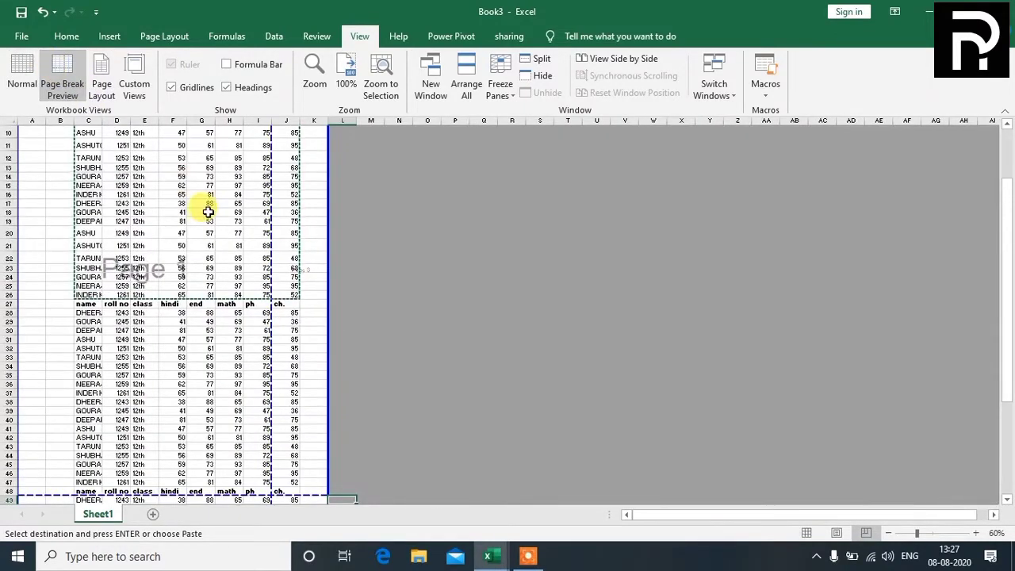
scroll(180, 405, "down", 3)
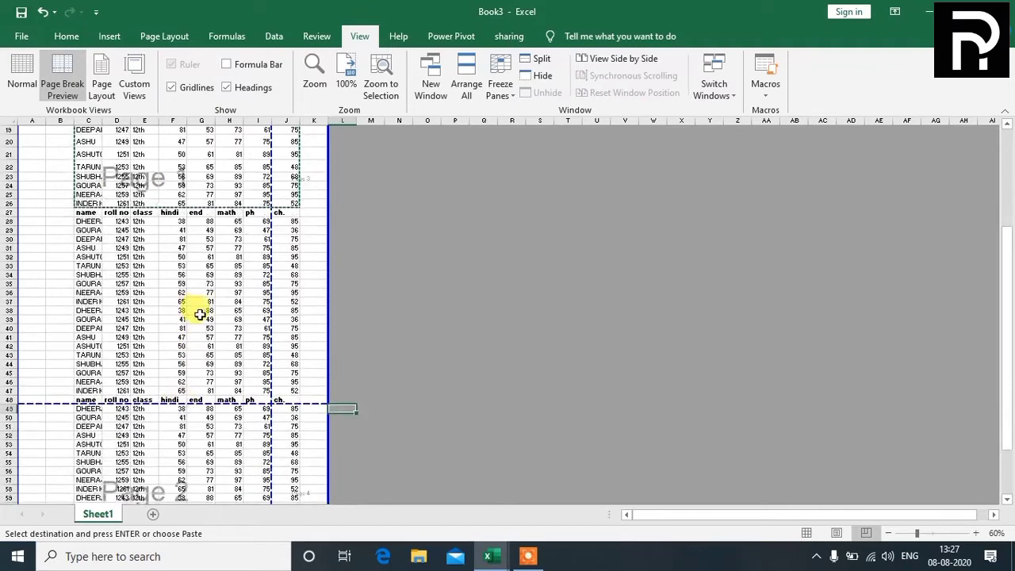
scroll(199, 315, "down", 3)
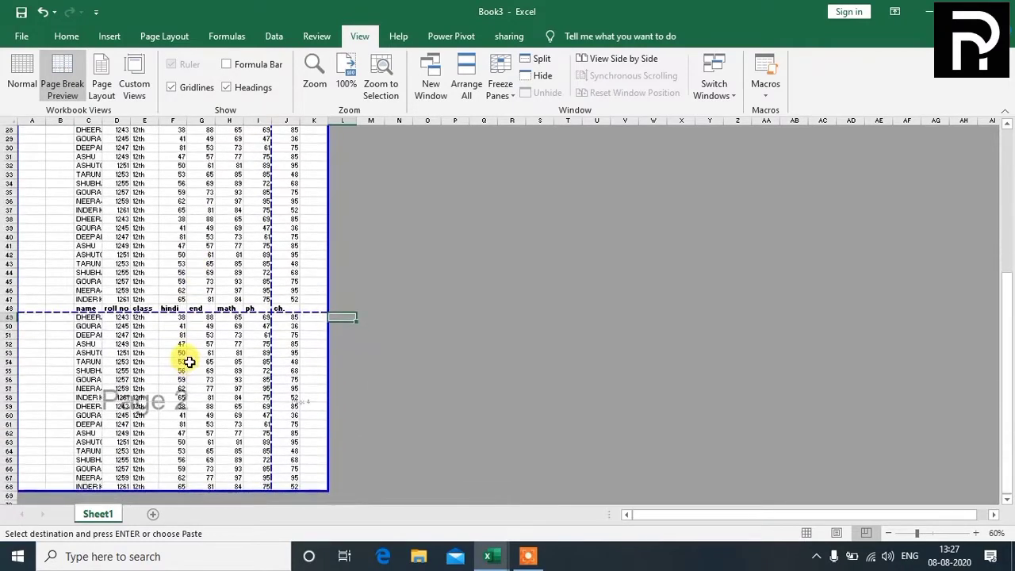
scroll(189, 361, "up", 5)
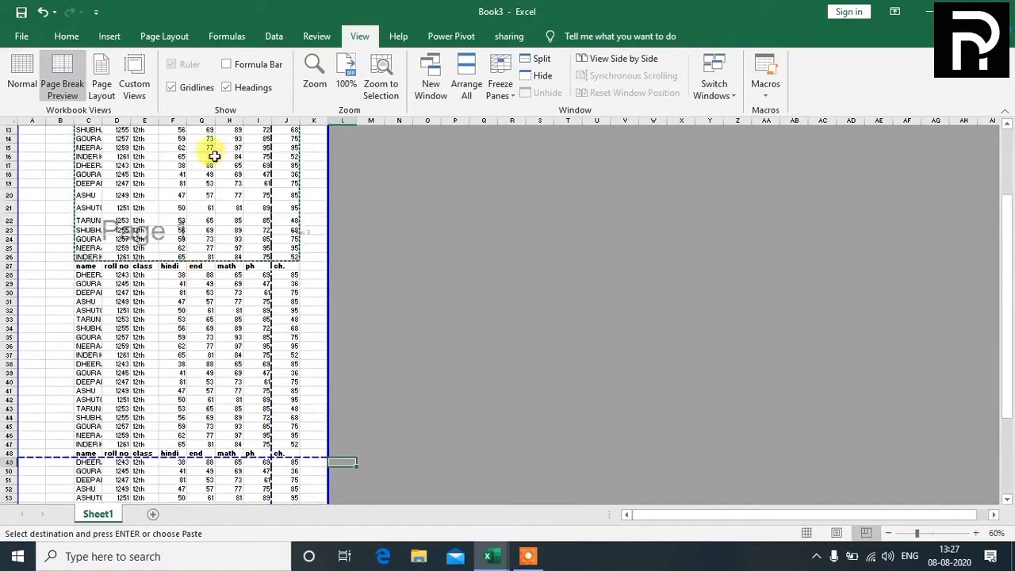
scroll(211, 150, "up", 3)
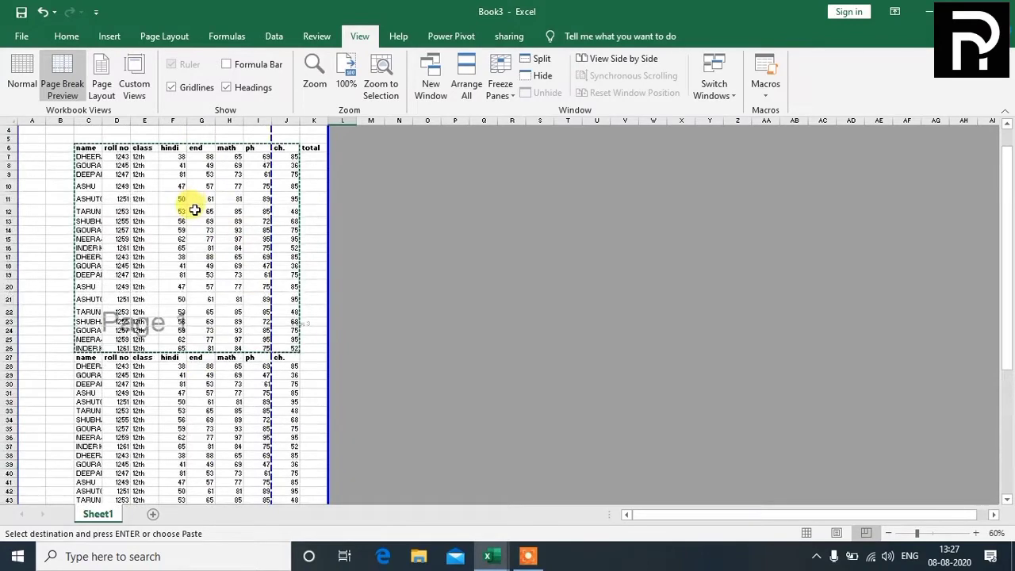
key("Escape")
scroll(408, 333, "down", 8)
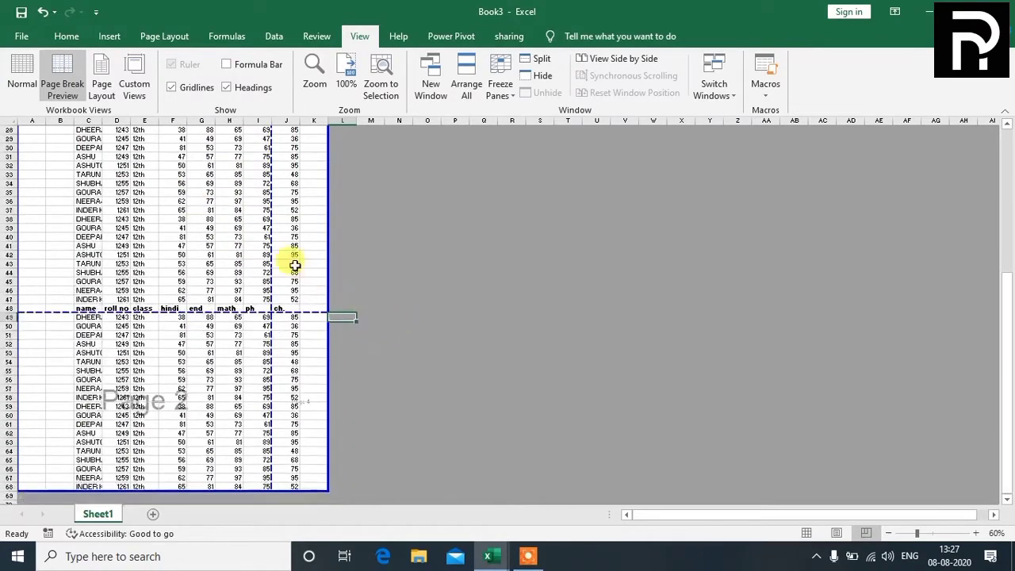
left_click(22, 75)
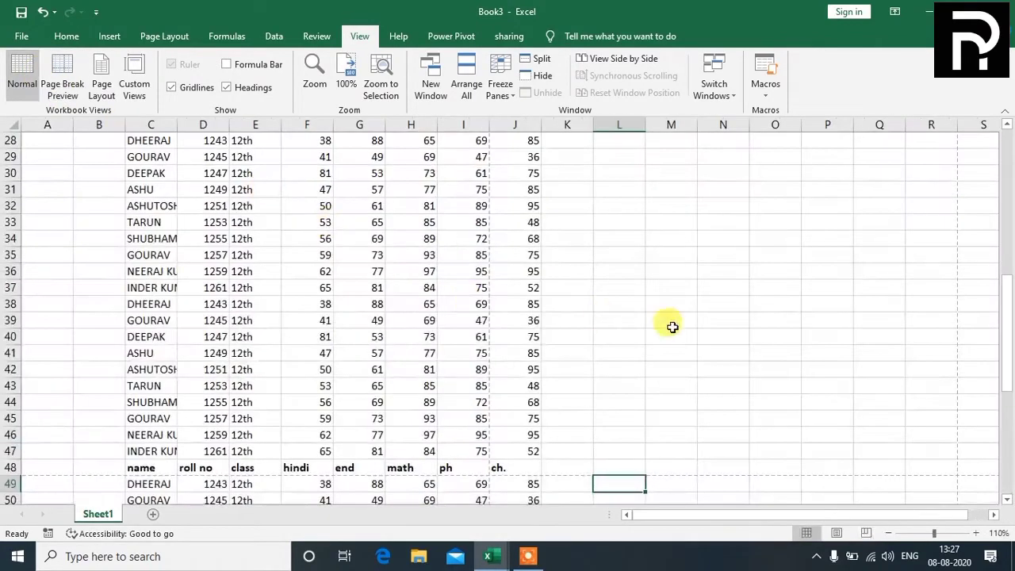
- Compare the table's page break lines in Normal view with its numbered pages in Page Break Preview, ending in Normal view
scroll(676, 342, "up", 7)
scroll(675, 342, "up", 2)
scroll(676, 342, "down", 7)
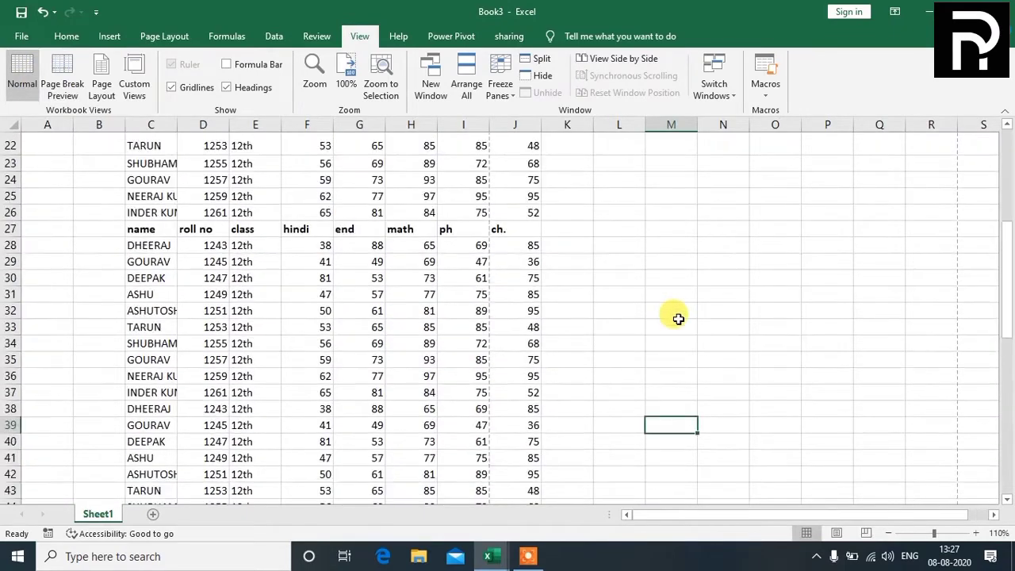
scroll(671, 254, "down", 5)
scroll(672, 267, "down", 5)
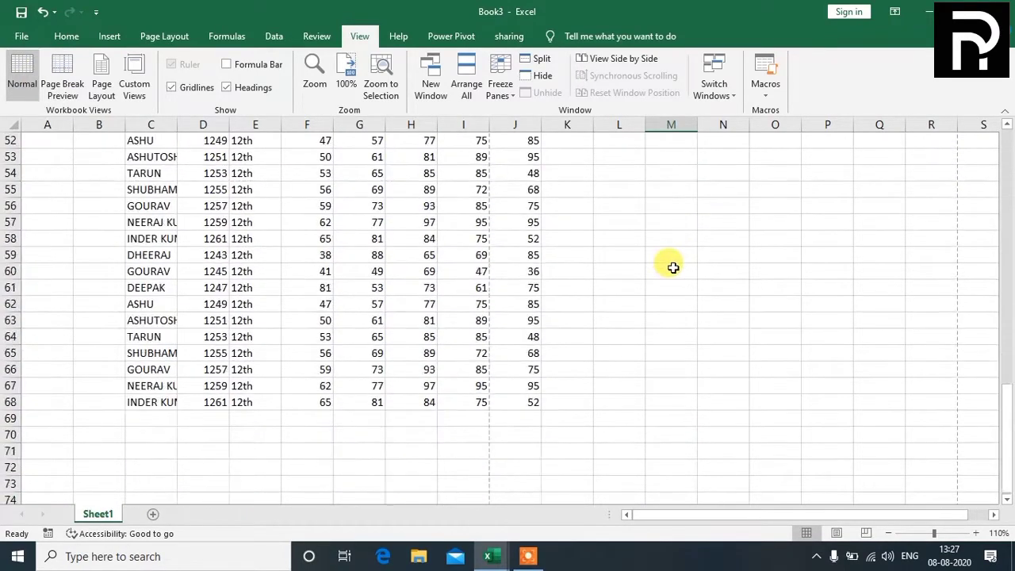
left_click(70, 76)
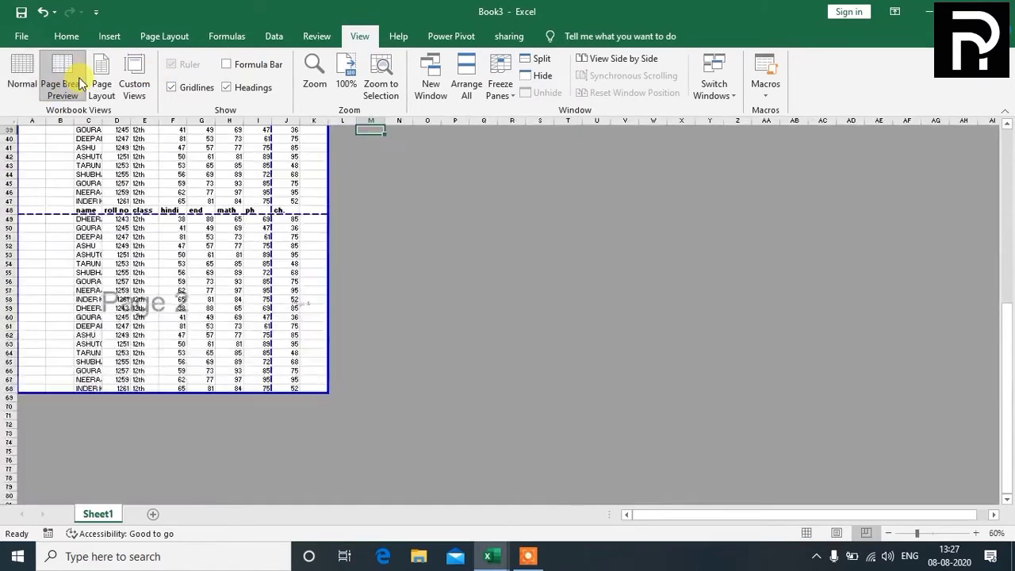
scroll(247, 315, "up", 12)
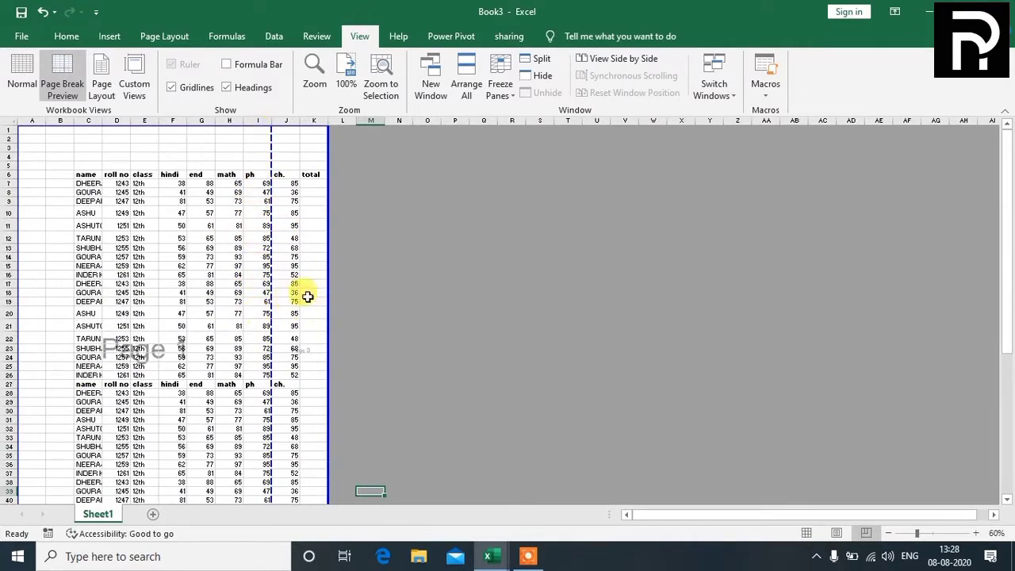
scroll(307, 292, "down", 7)
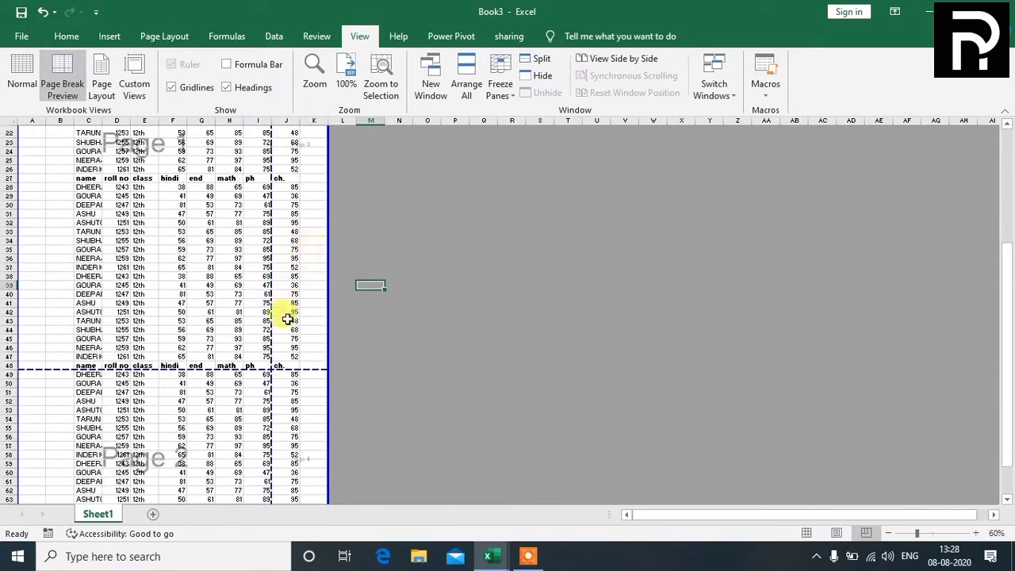
scroll(287, 317, "down", 5)
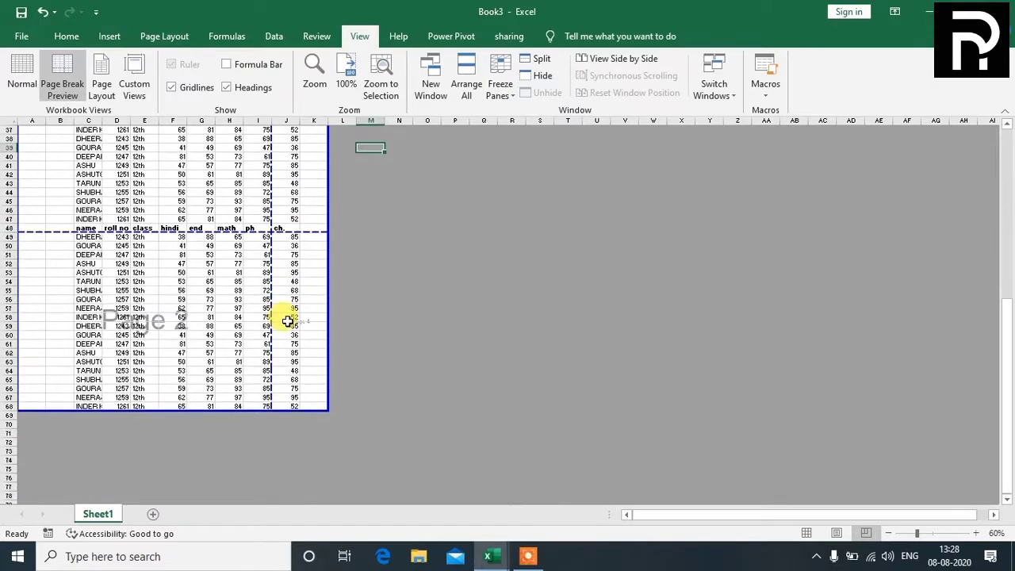
scroll(287, 321, "up", 12)
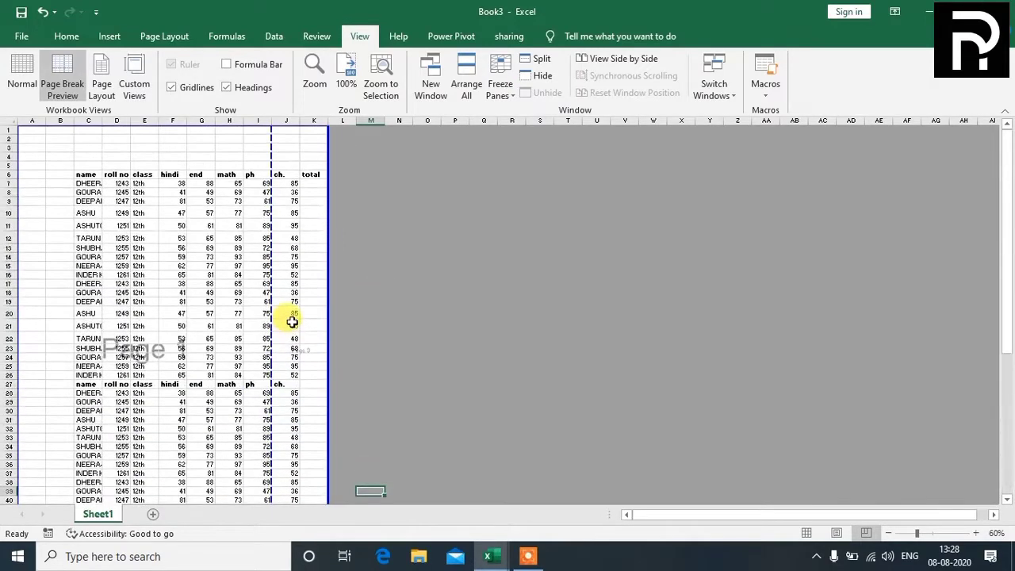
left_click(28, 70)
- Move the whole marks table C6:K68, total column included, so that it starts at cell A4
scroll(488, 328, "up", 6)
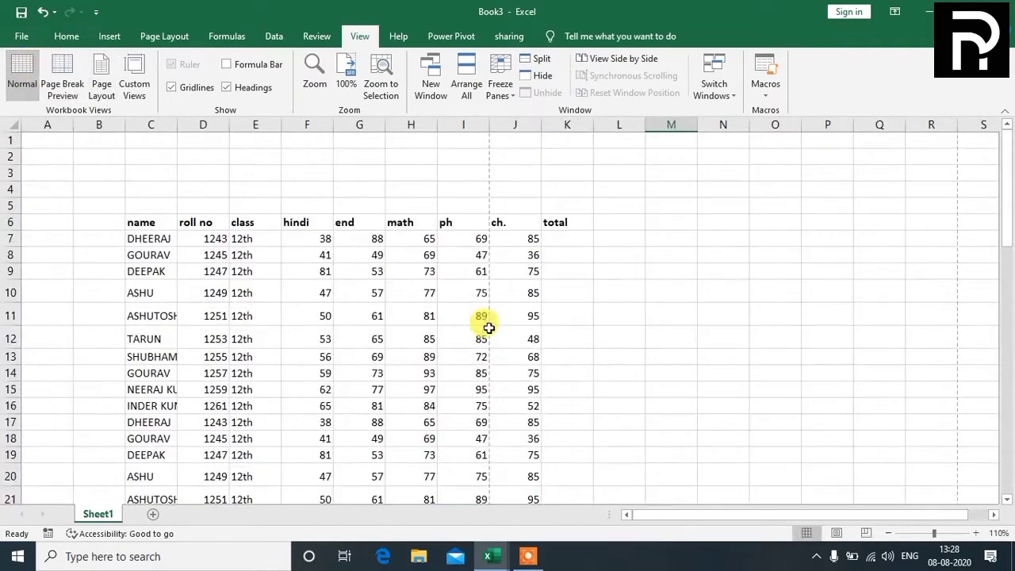
left_click(147, 222)
left_click_drag(550, 372, 548, 298)
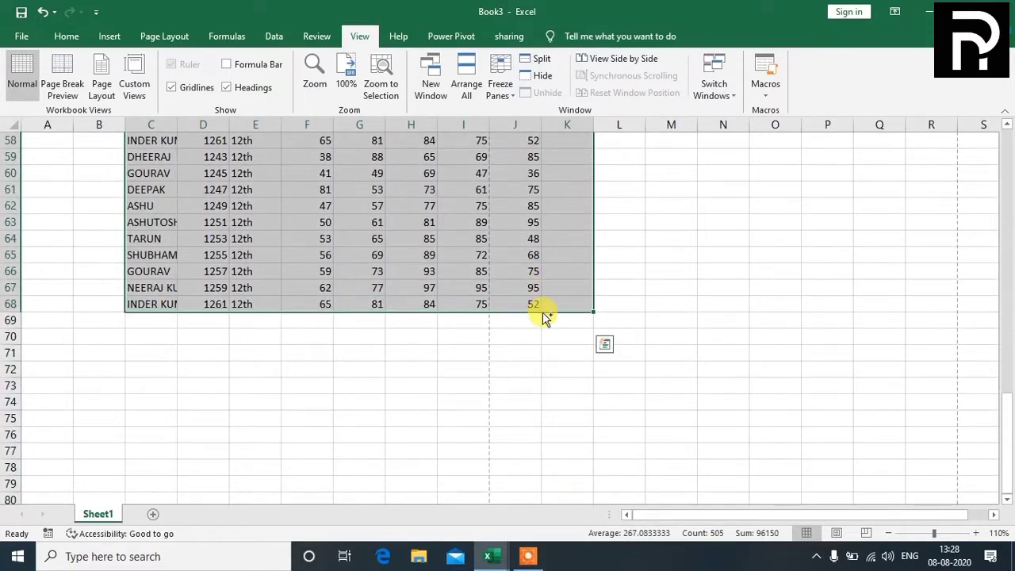
key("ctrl+c")
scroll(444, 317, "up", 19)
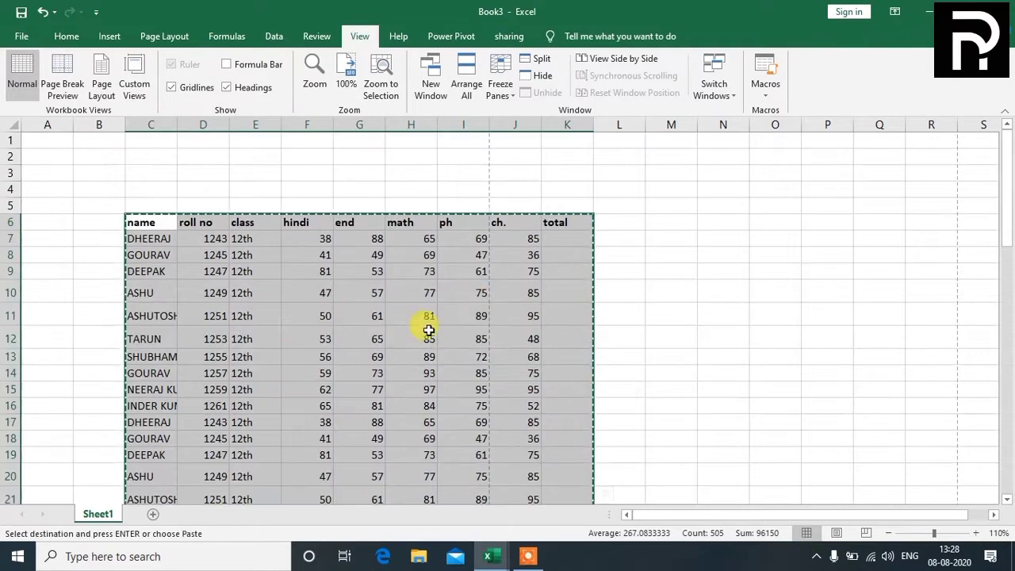
left_click(46, 189)
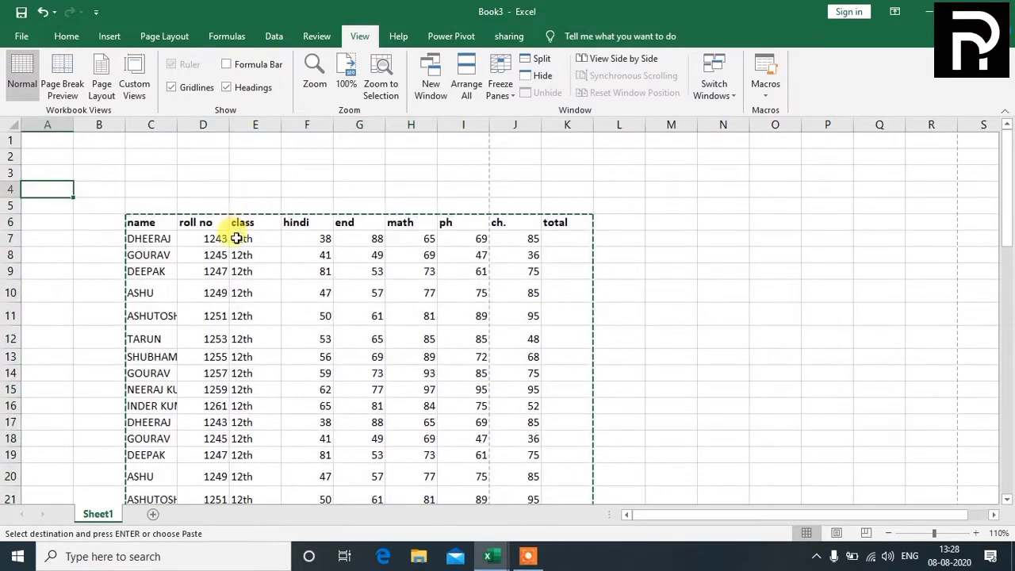
key("Return")
left_click(666, 295)
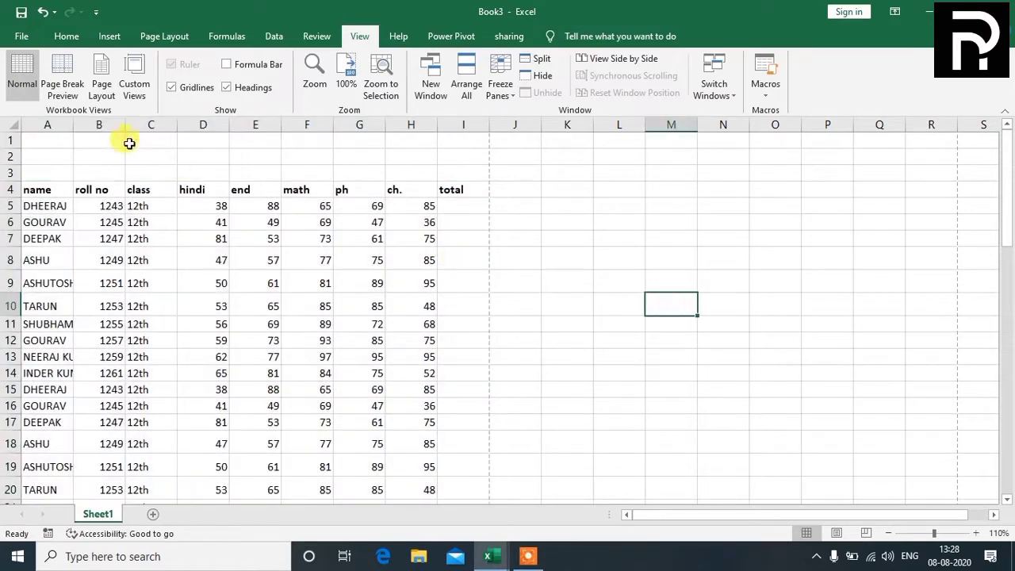
- Review the moved table's page divisions in Page Break Preview down to its last row, and return to Normal view
left_click(59, 77)
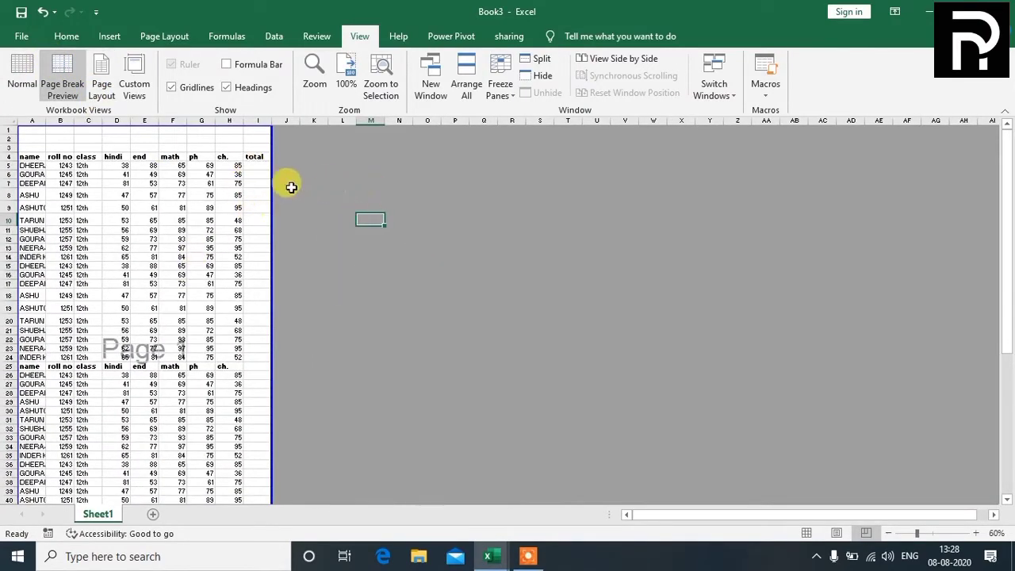
scroll(294, 195, "down", 11)
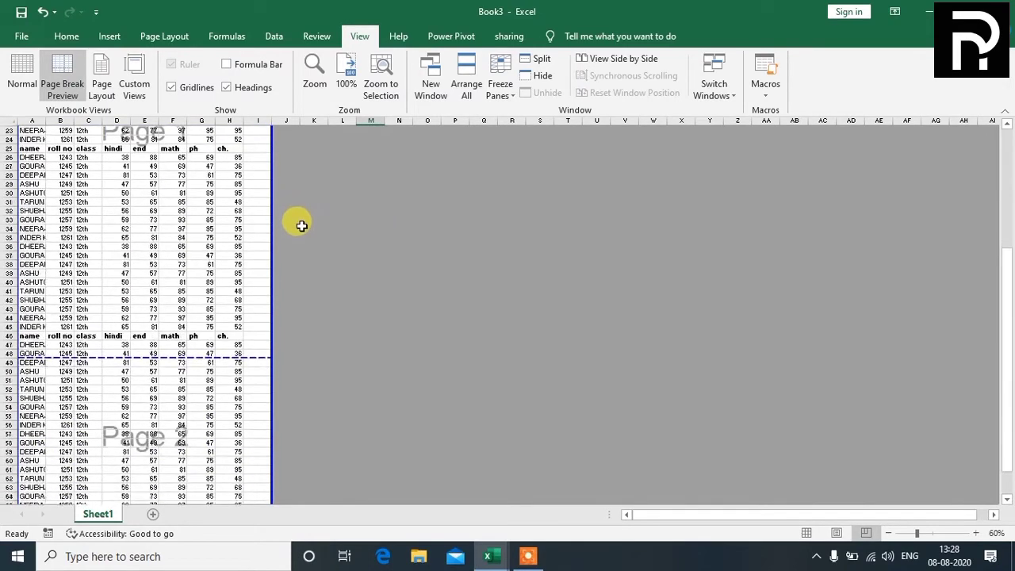
scroll(261, 243, "down", 1)
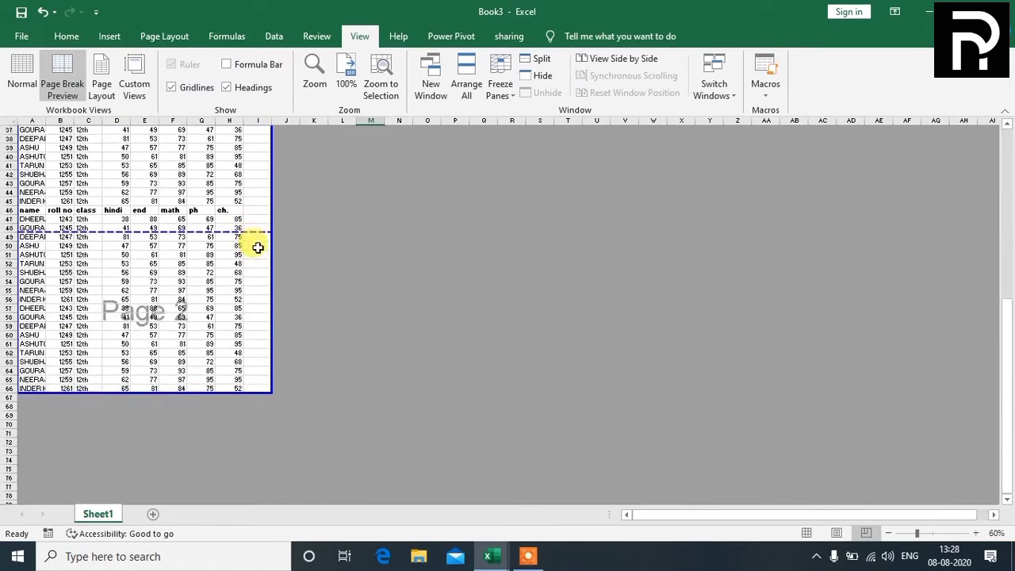
scroll(180, 306, "up", 12)
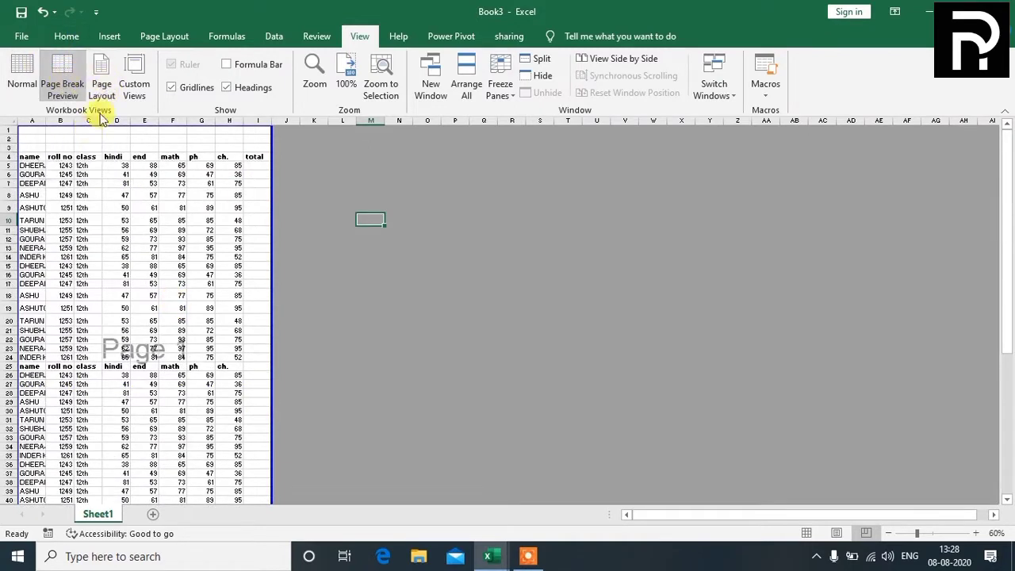
left_click(23, 73)
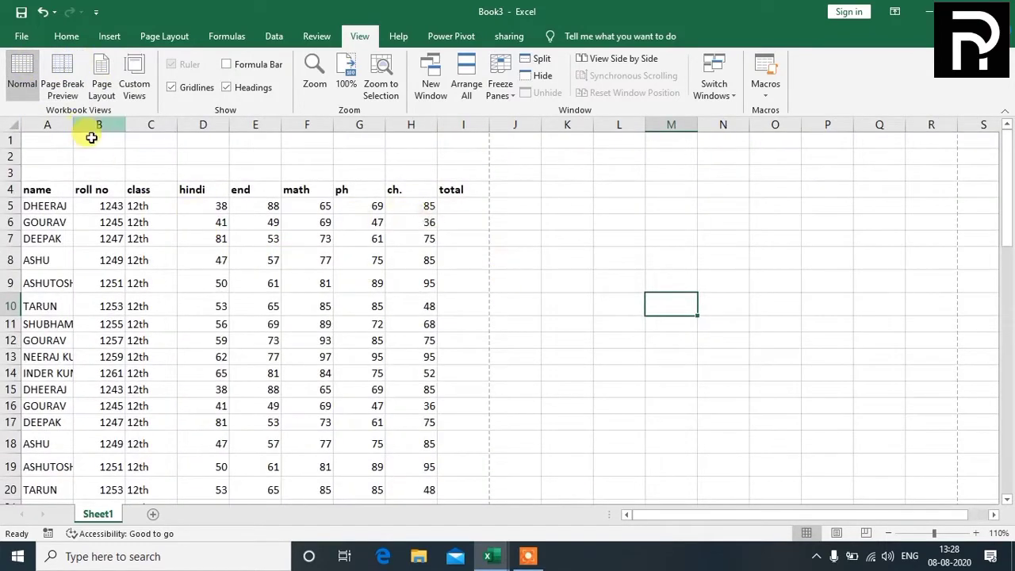
- Switch to Page Layout view, open the first page's center header for editing, and leave it blank
left_click(105, 82)
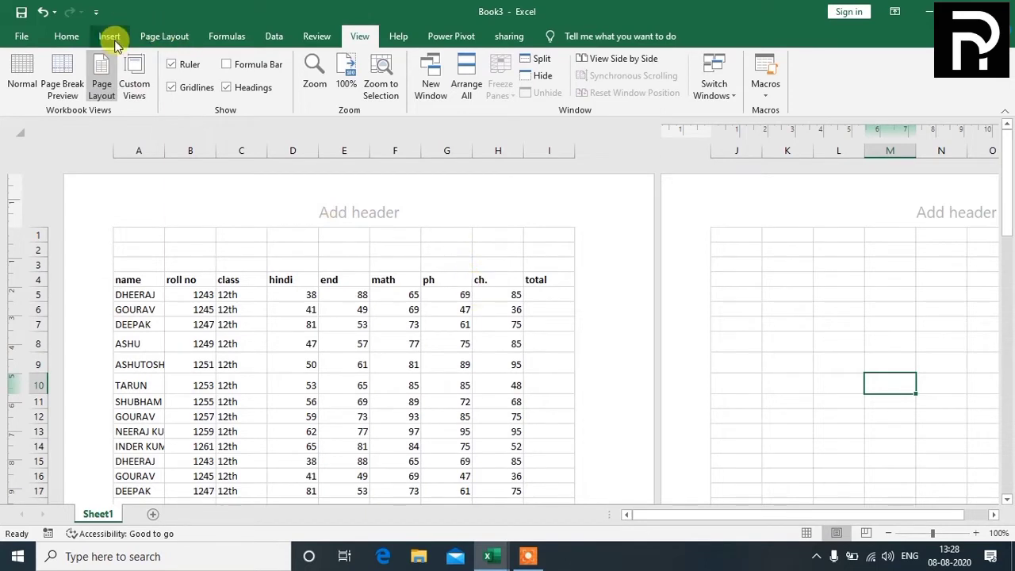
left_click(382, 213)
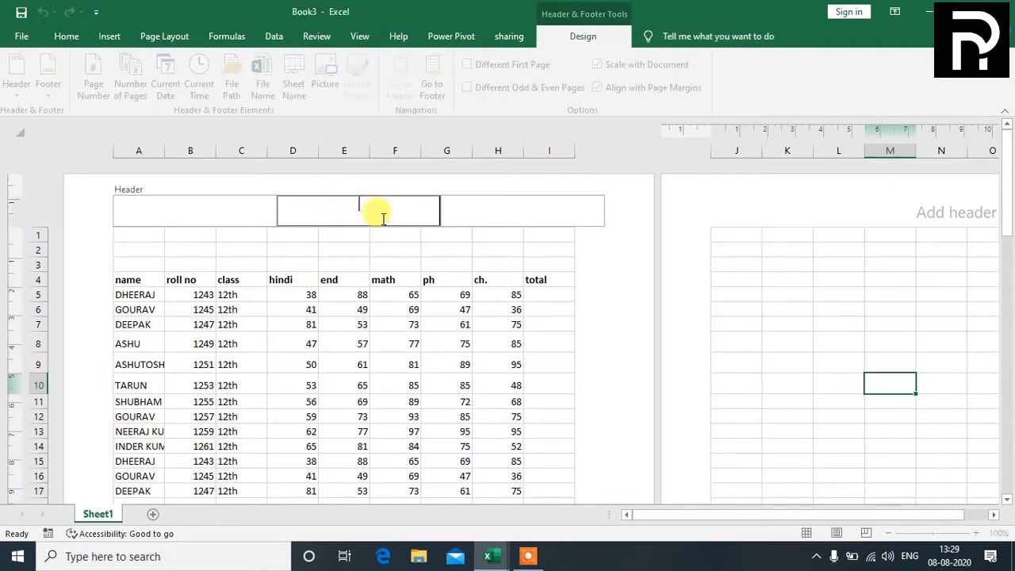
left_click(496, 257)
- Examine how the table is split between the first and second pages in Page Layout view, selecting a cell on each page
scroll(496, 259, "down", 8)
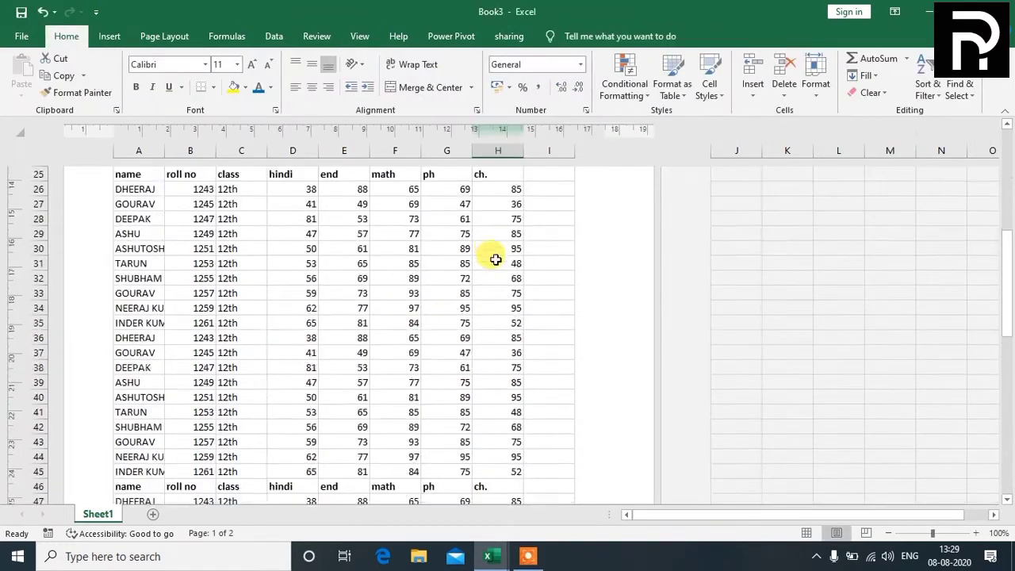
scroll(495, 260, "down", 5)
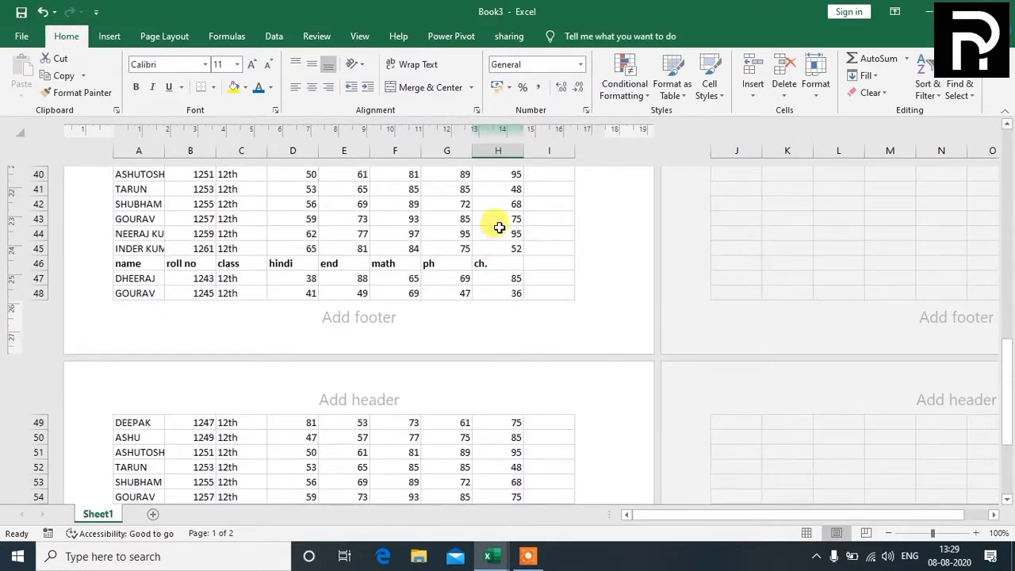
scroll(496, 230, "down", 7)
scroll(496, 259, "up", 12)
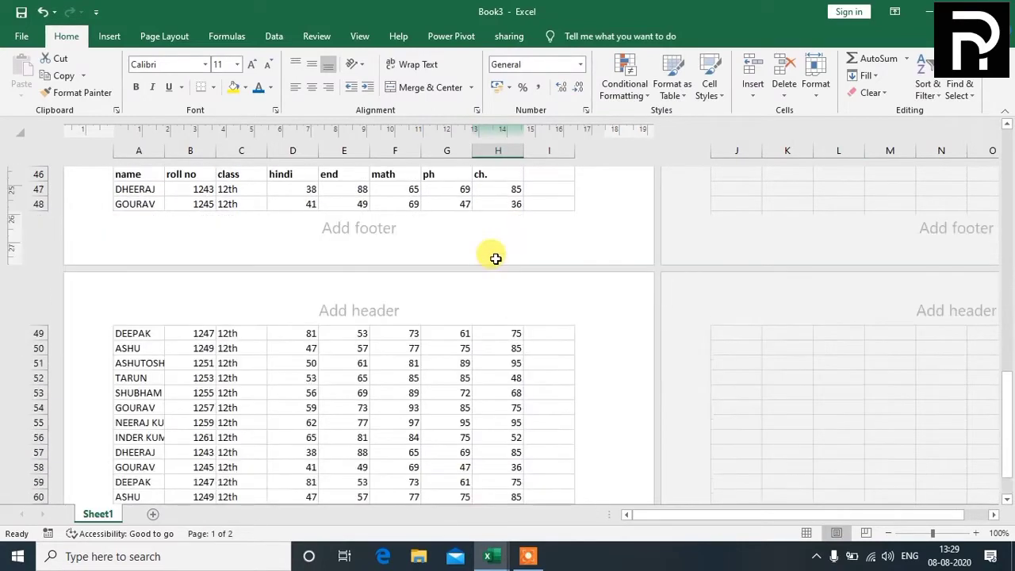
scroll(476, 238, "up", 6)
left_click(341, 233)
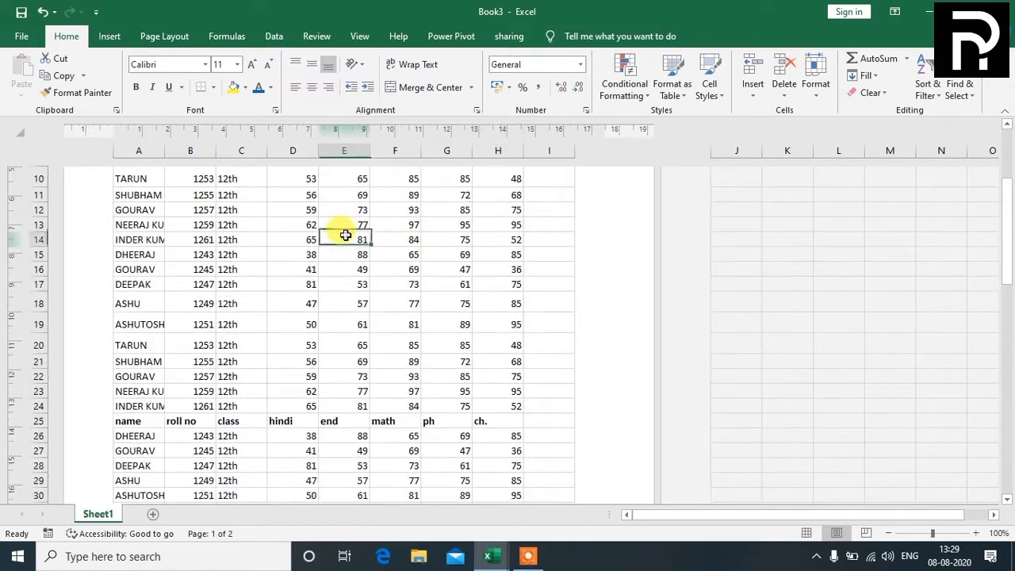
scroll(345, 235, "down", 6)
scroll(345, 235, "down", 6)
left_click(383, 346)
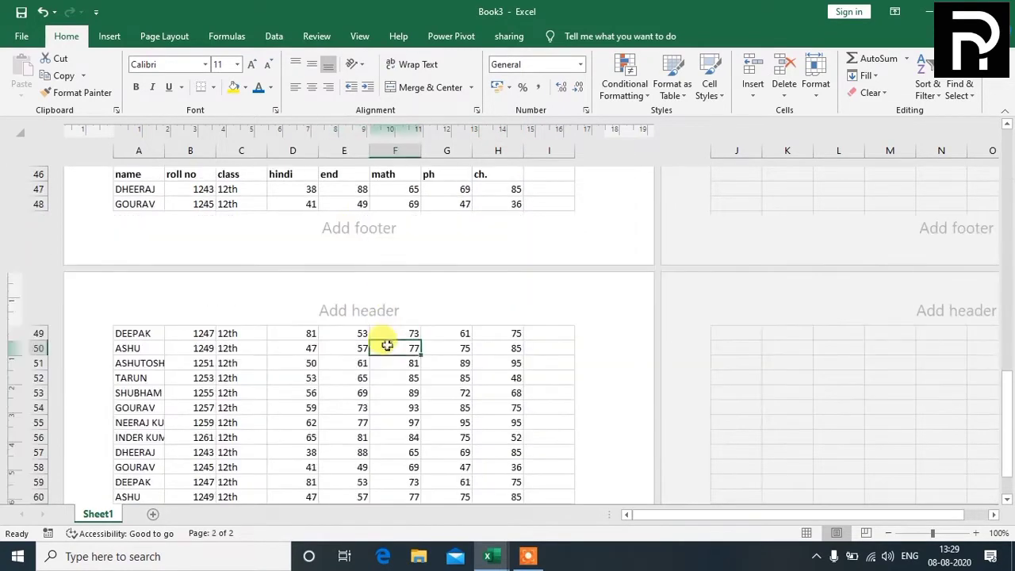
scroll(899, 346, "up", 9)
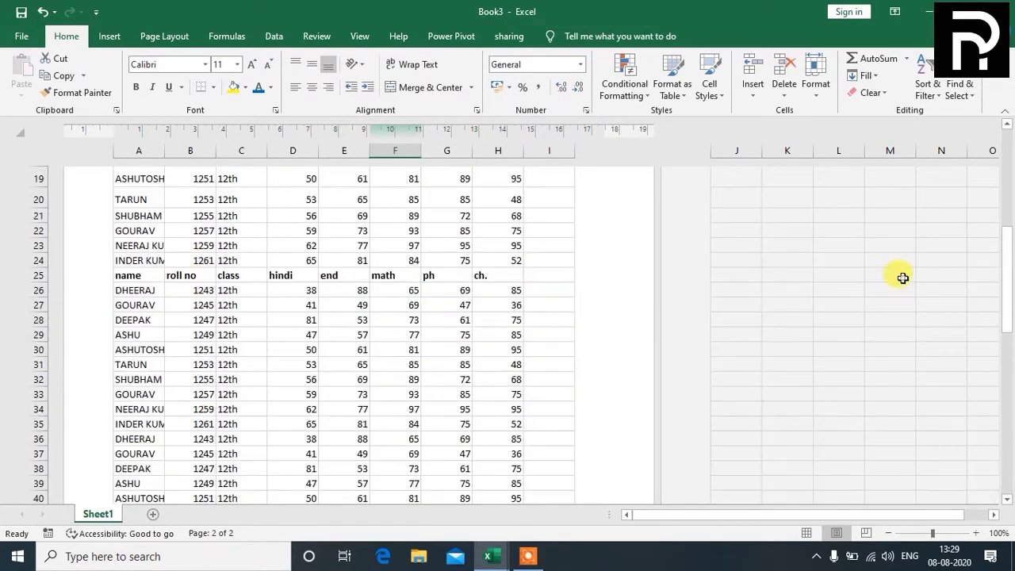
- Examine the blank rows and neighbouring pages below the marks table in Page Layout view, selecting cells on several pages
left_click(876, 277)
scroll(823, 273, "down", 11)
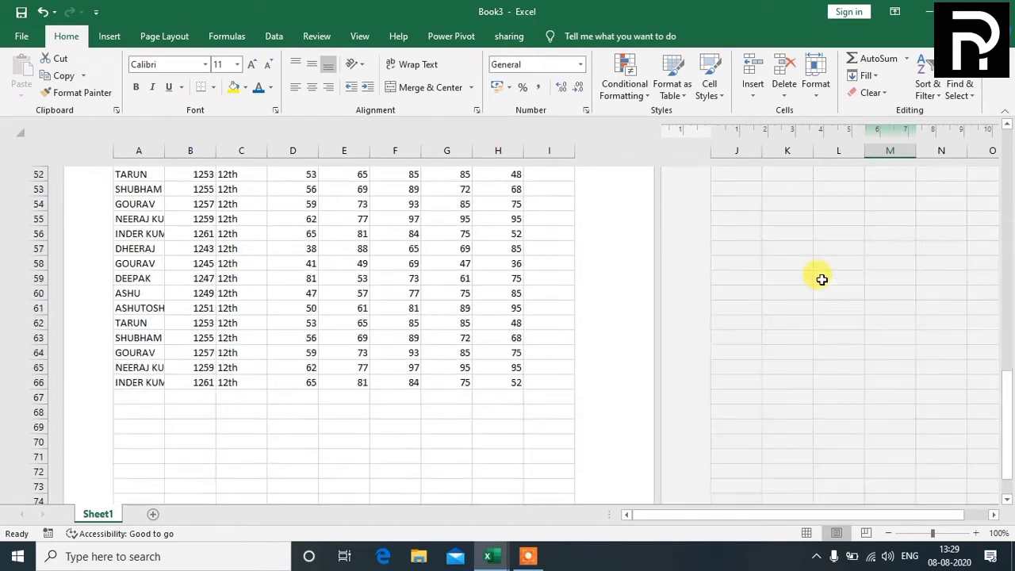
scroll(822, 279, "down", 3)
left_click(826, 311)
scroll(819, 324, "down", 14)
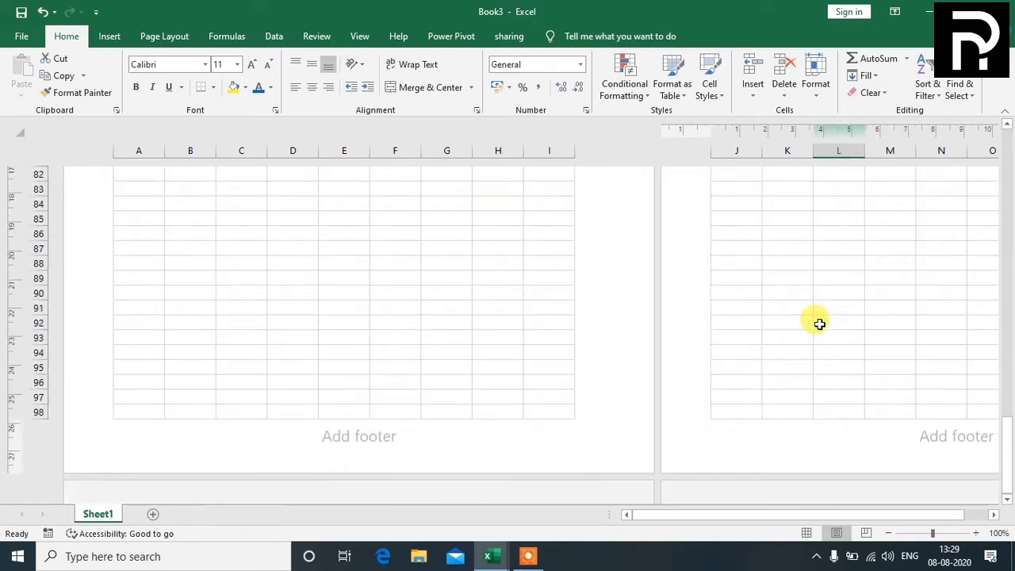
left_click(548, 323)
left_click(903, 343)
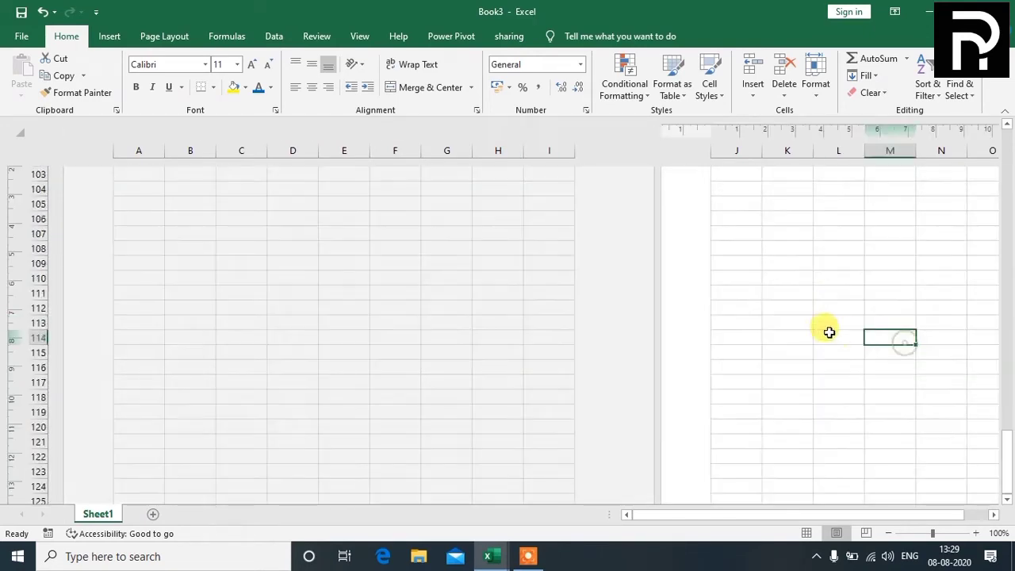
left_click(332, 305)
scroll(331, 306, "up", 12)
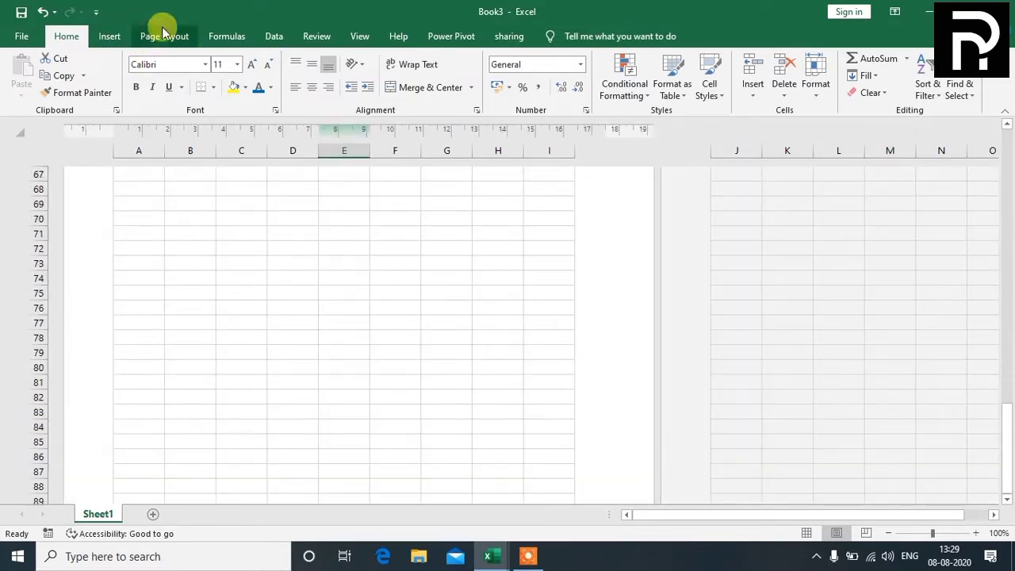
- Switch the sheet back to Normal view and return to the first rows of the marks table
left_click(365, 37)
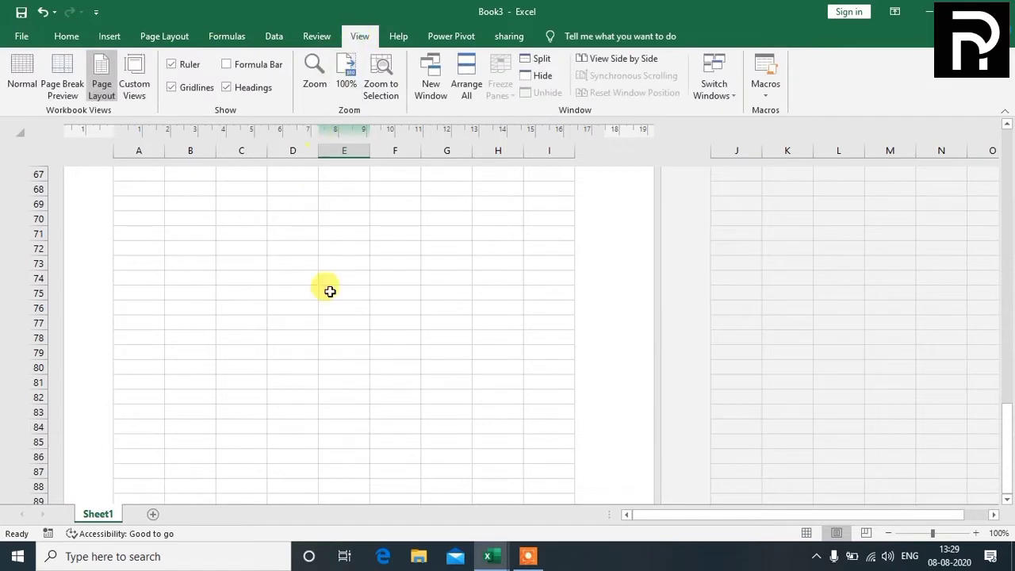
left_click(408, 307)
scroll(821, 261, "up", 14)
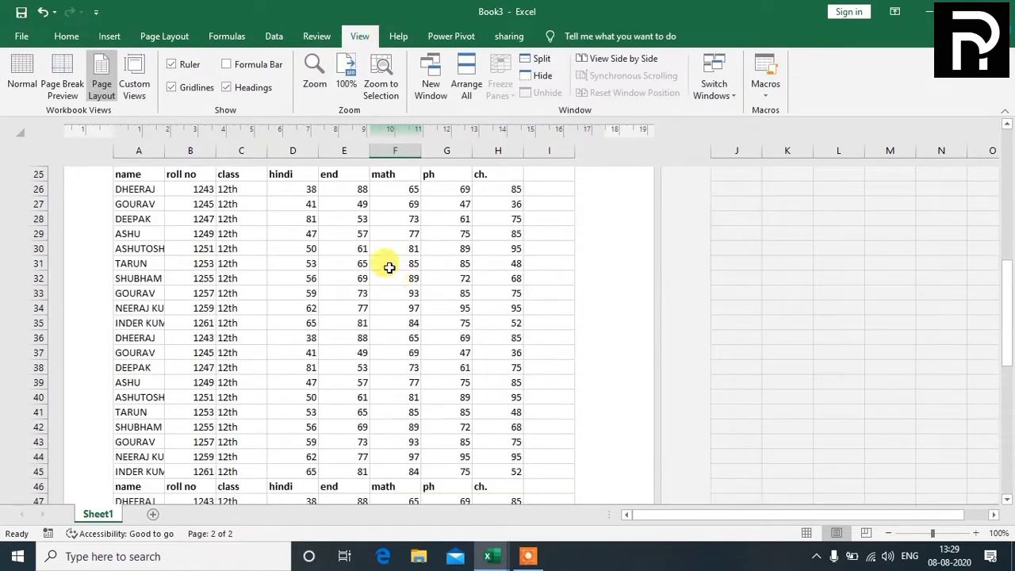
left_click(22, 70)
scroll(602, 301, "up", 7)
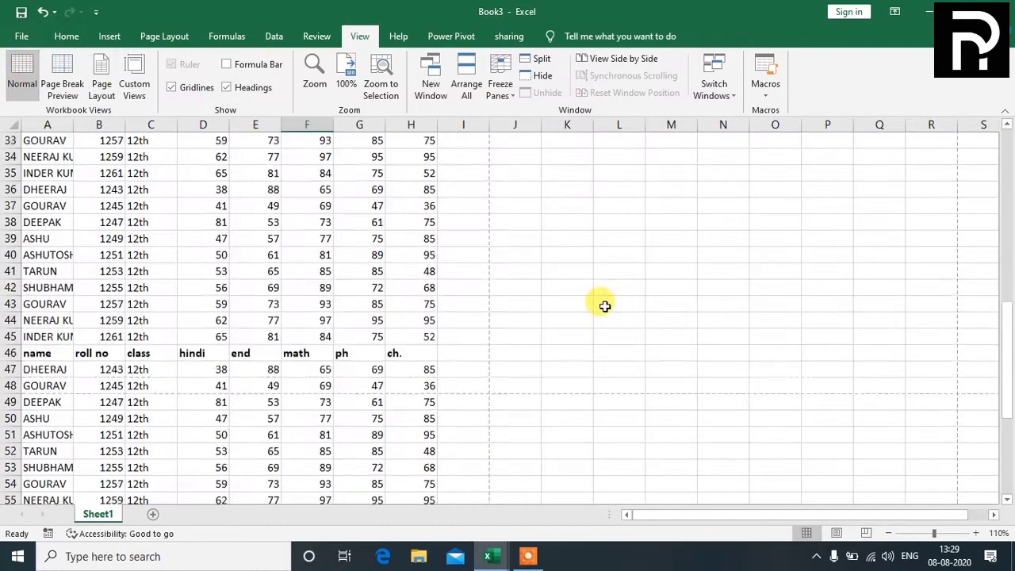
scroll(604, 307, "up", 10)
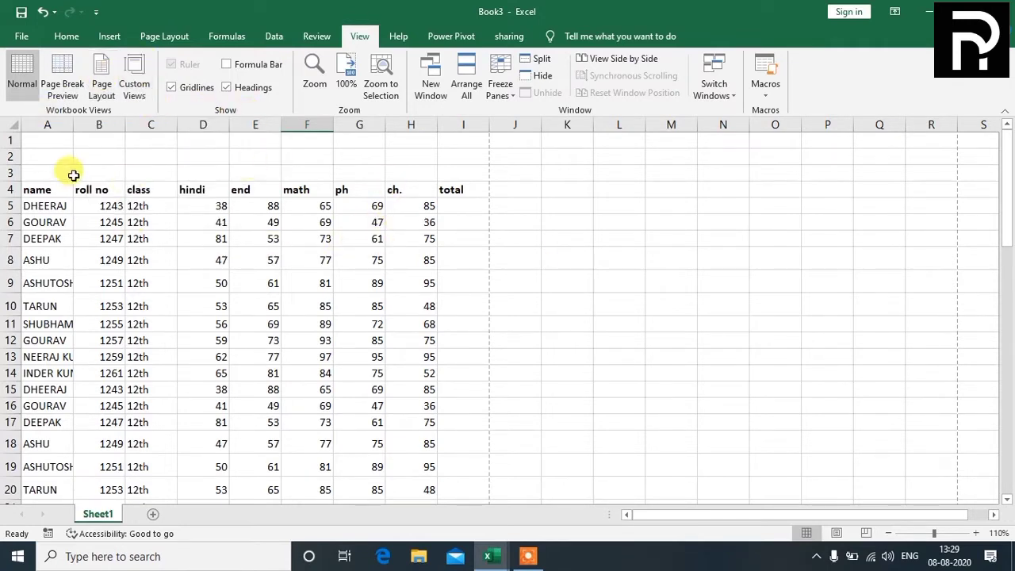
- Select A4:I17 and save a custom view named abc, including print settings and hidden rows, columns and filter settings
left_click_drag(35, 189, 456, 420)
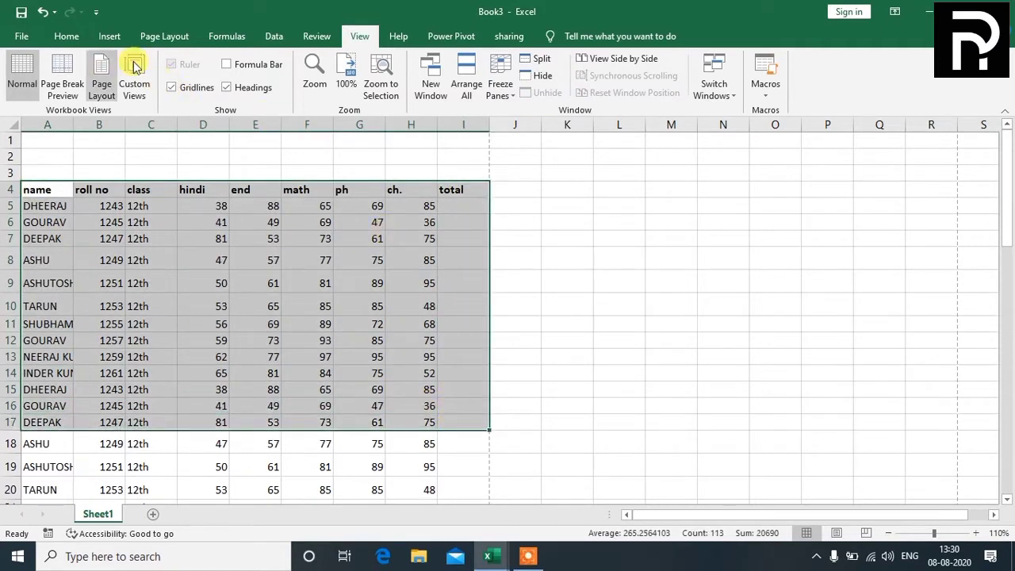
left_click(134, 67)
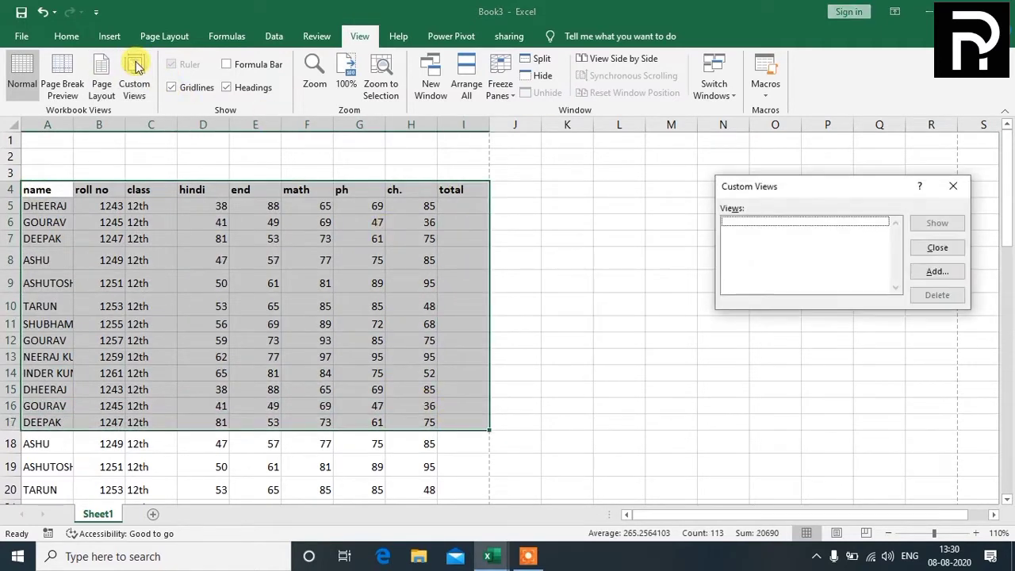
left_click(946, 272)
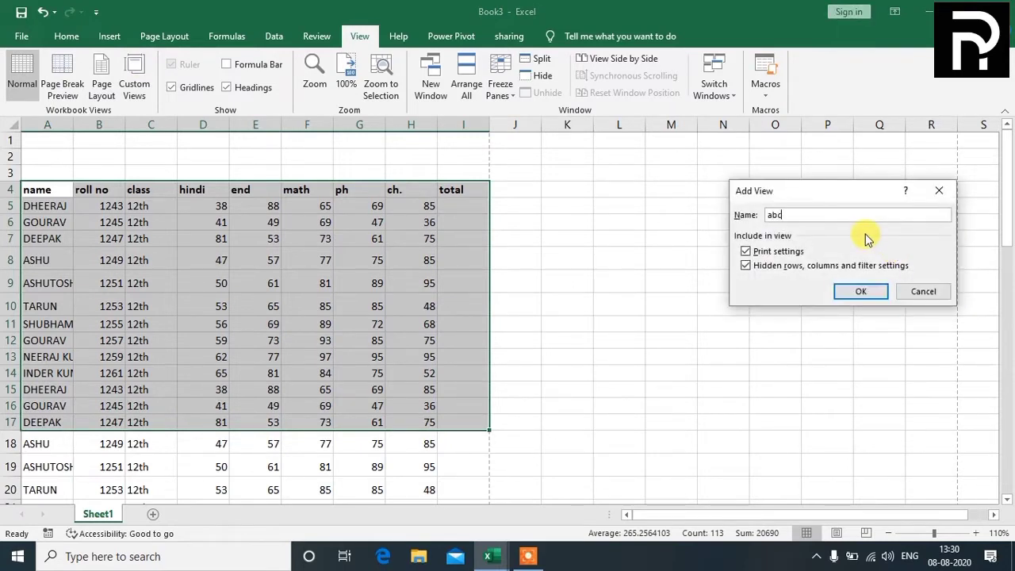
left_click(861, 291)
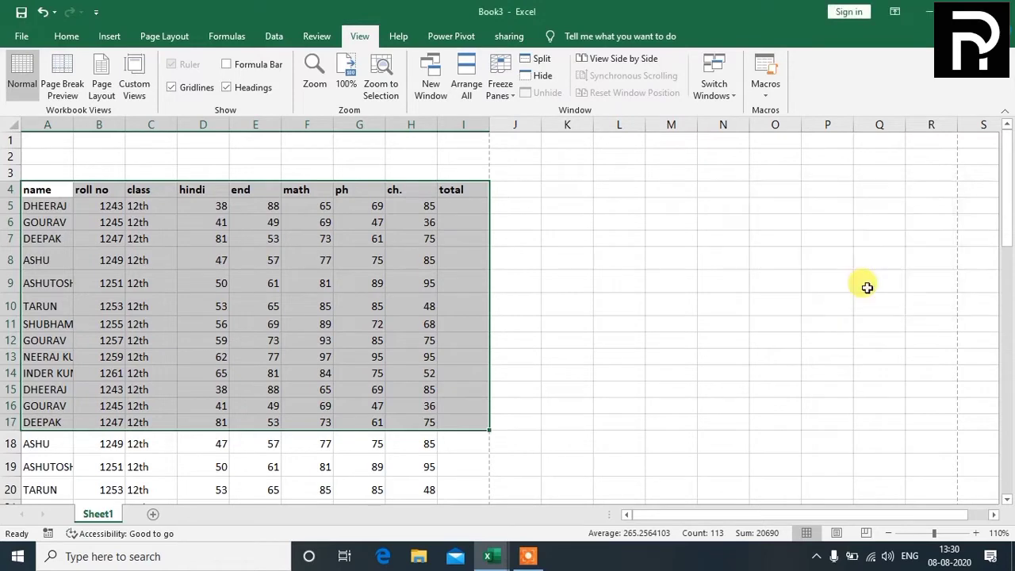
- Select cells I94 and F95 in the empty area far below the table, and show the custom view abc
left_click(741, 337)
scroll(537, 382, "down", 20)
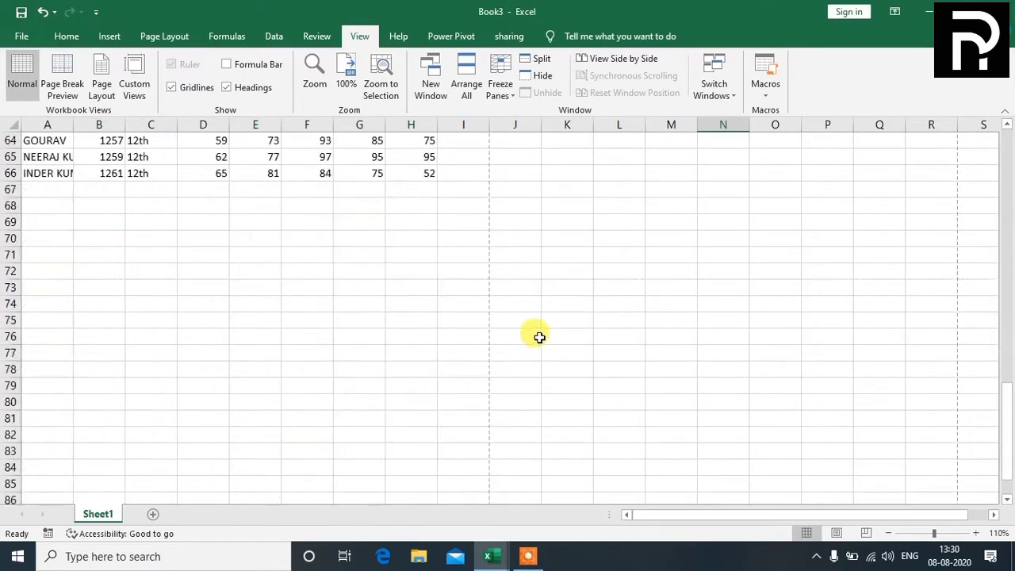
left_click(485, 340)
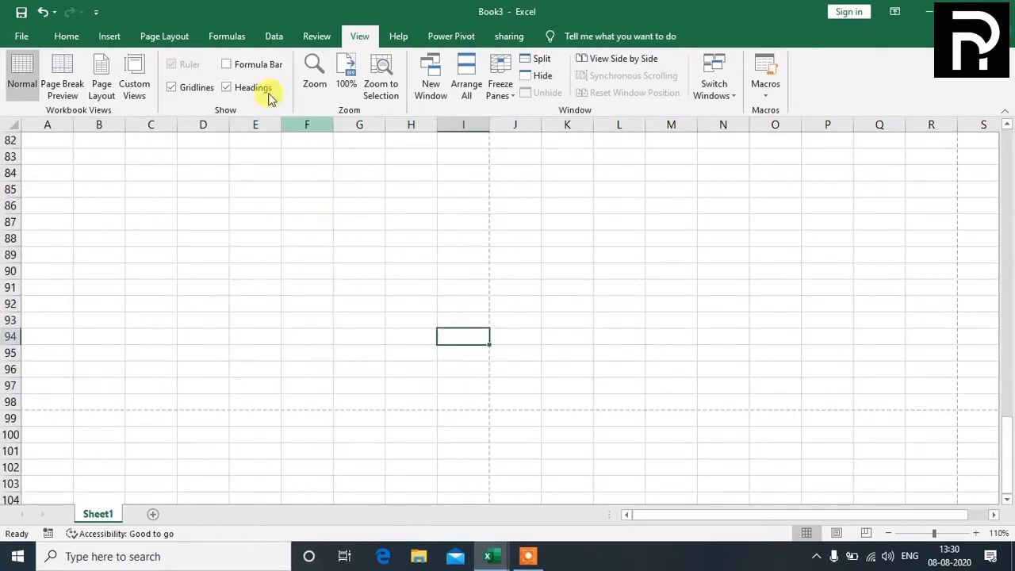
left_click(307, 352)
left_click(148, 87)
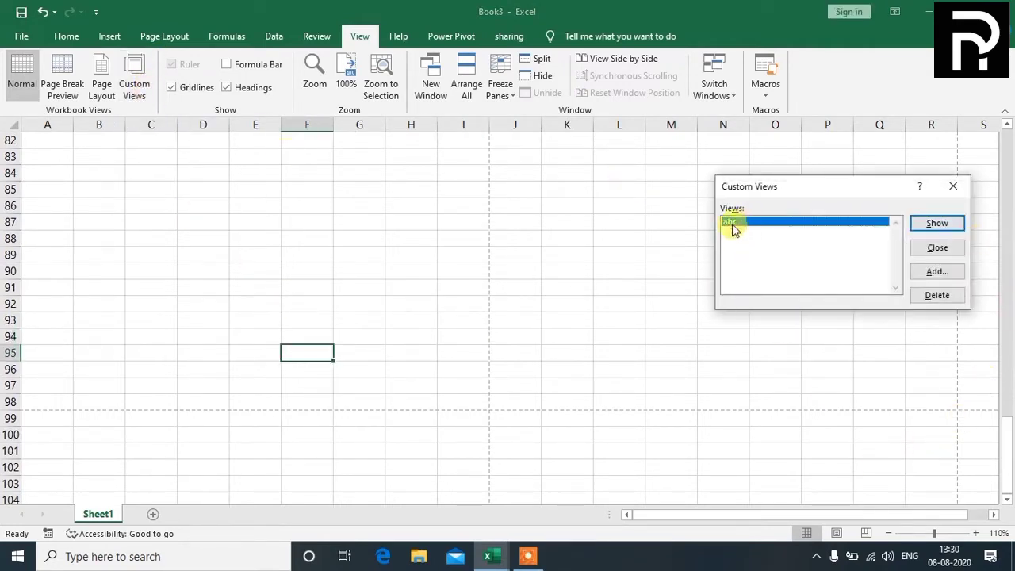
left_click(941, 223)
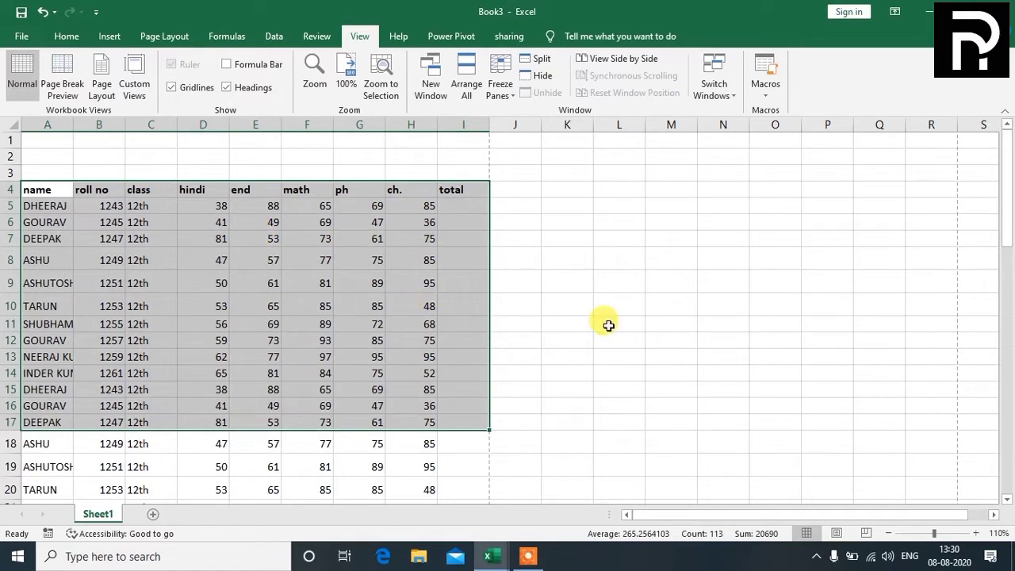
- Enter the sample text "ggjhgjhg kjkljlkj" in cell L185 and "gghg" in cell Q188, far below the table
left_click(718, 388)
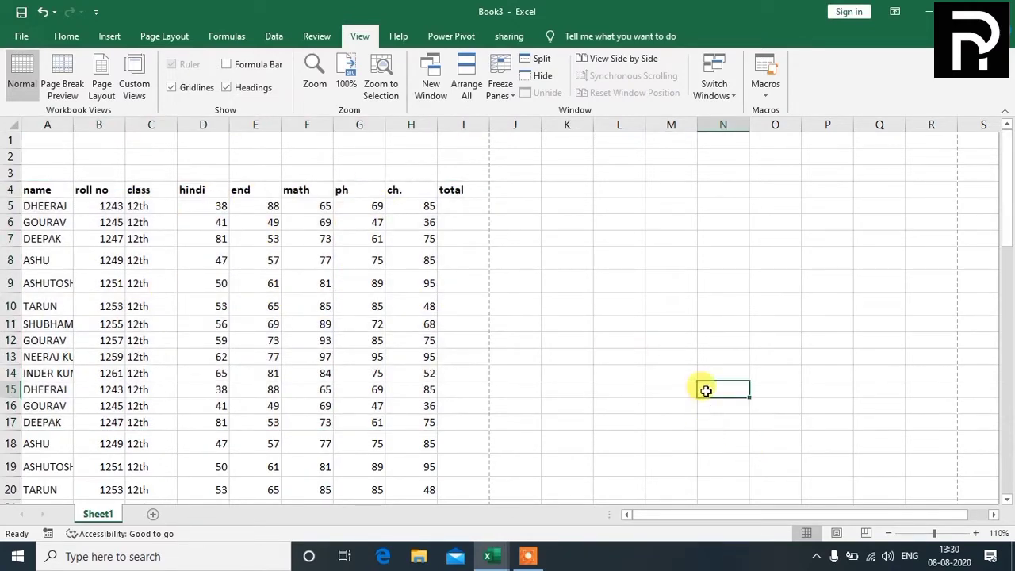
scroll(707, 391, "down", 7)
scroll(707, 391, "down", 20)
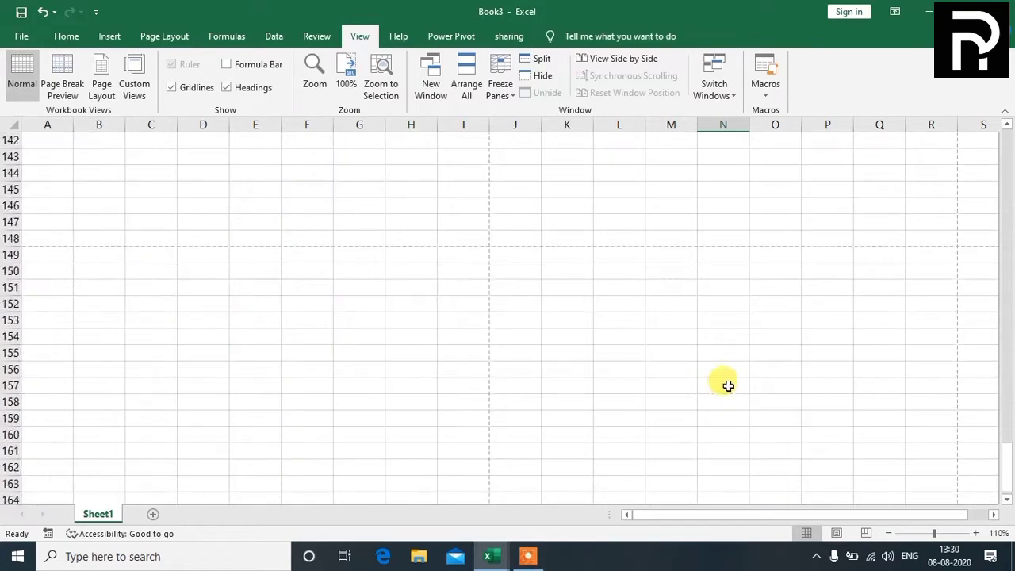
left_click(610, 406)
type("ggjhgjhg kjkljlkj")
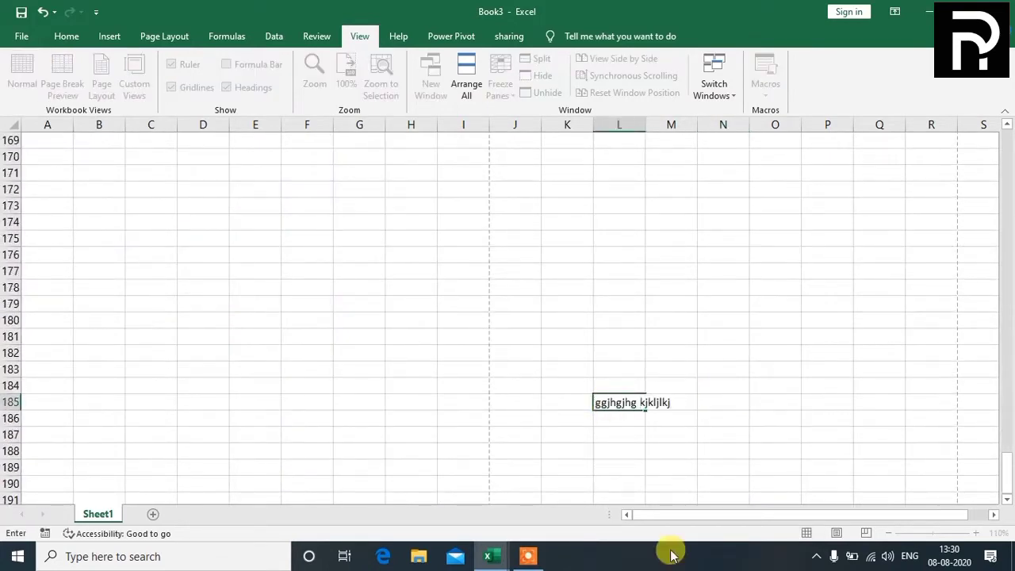
left_click(865, 450)
type("gghg")
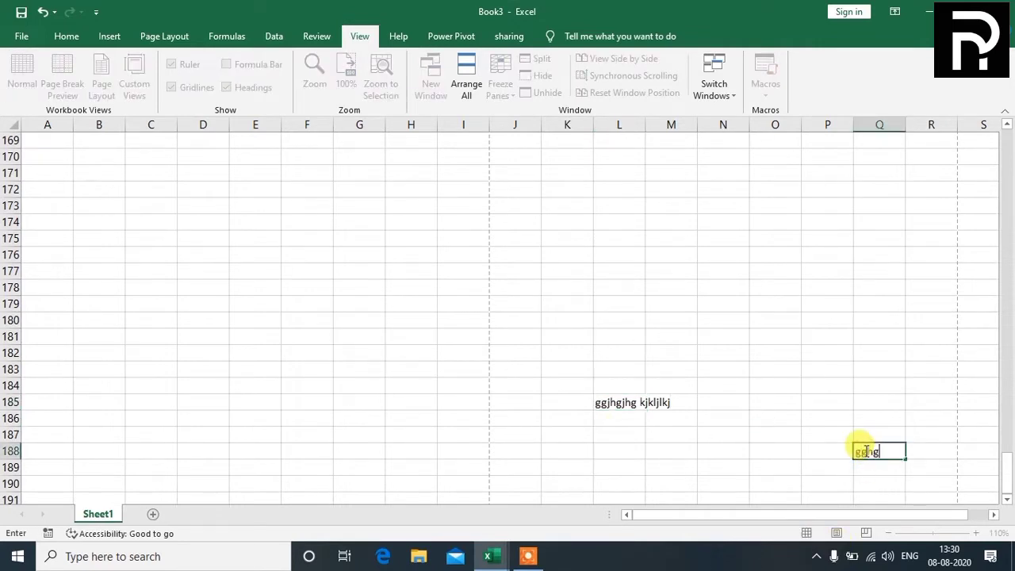
left_click(734, 446)
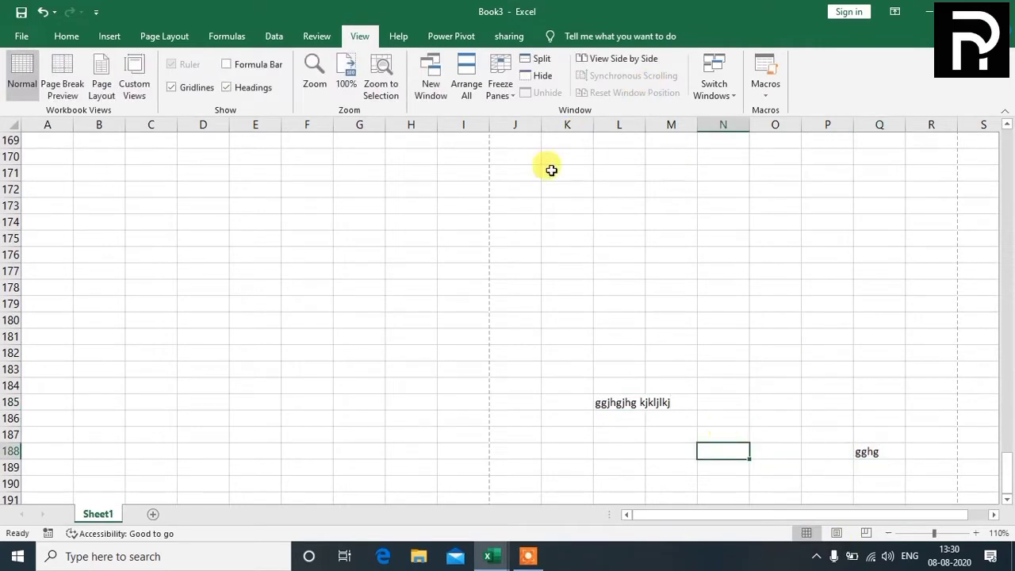
- Show the custom view abc again, select cell L8, and zoom the sheet in to 130%
left_click(136, 94)
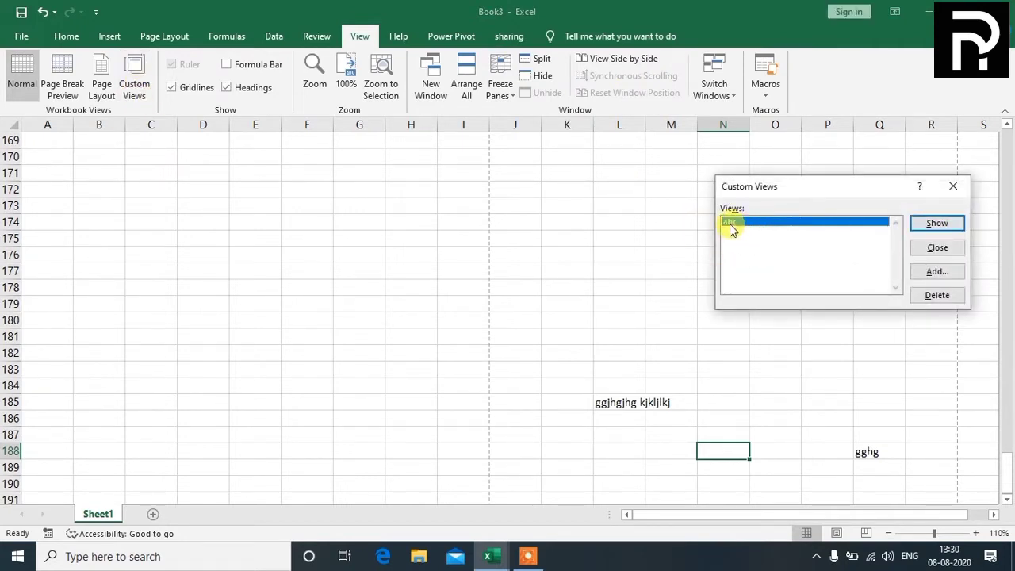
left_click(954, 224)
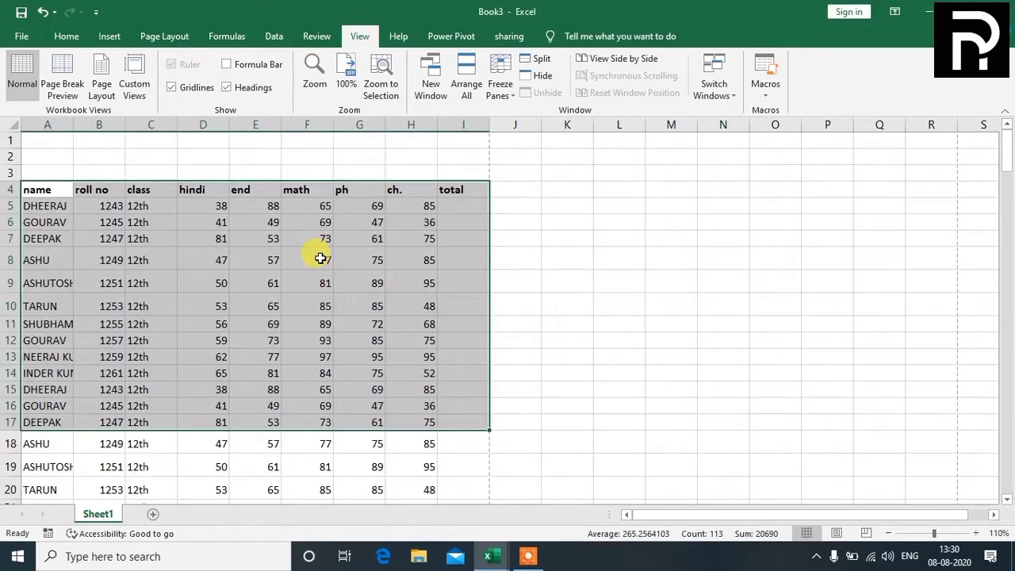
left_click(620, 268)
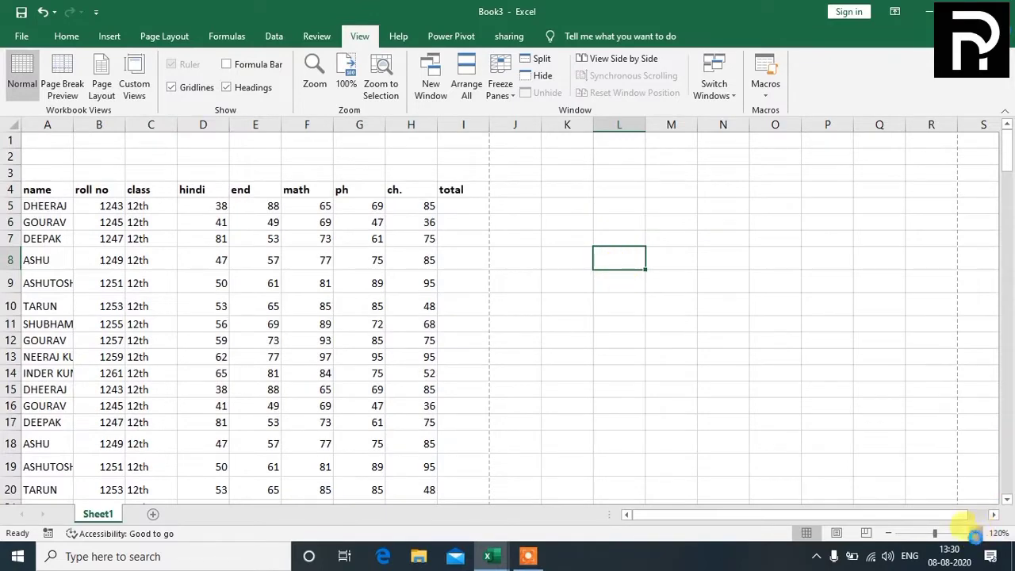
left_click(976, 535)
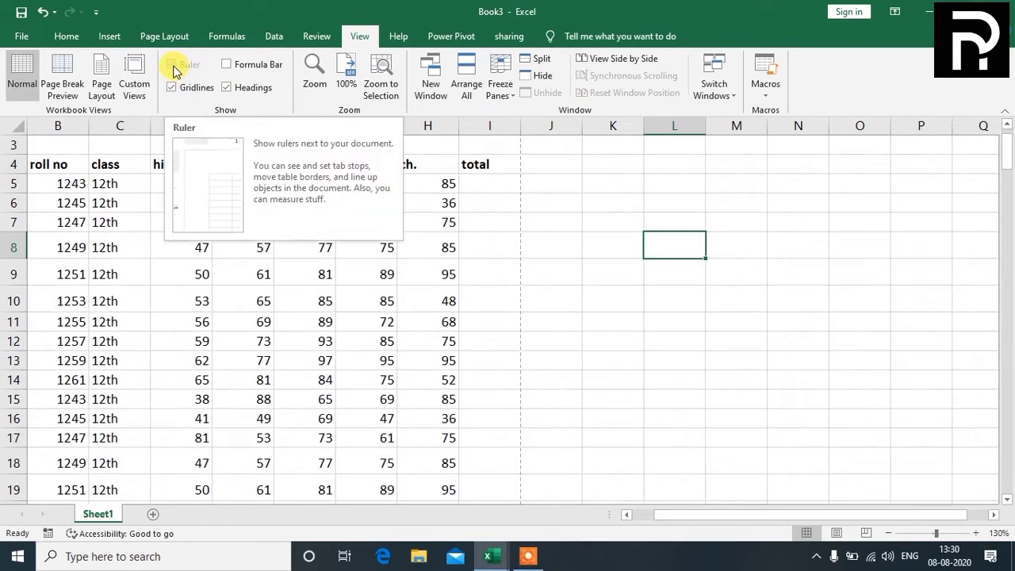
- Switch to Page Layout view and check how the ruler follows the selection using cells H3 and F3
left_click(101, 85)
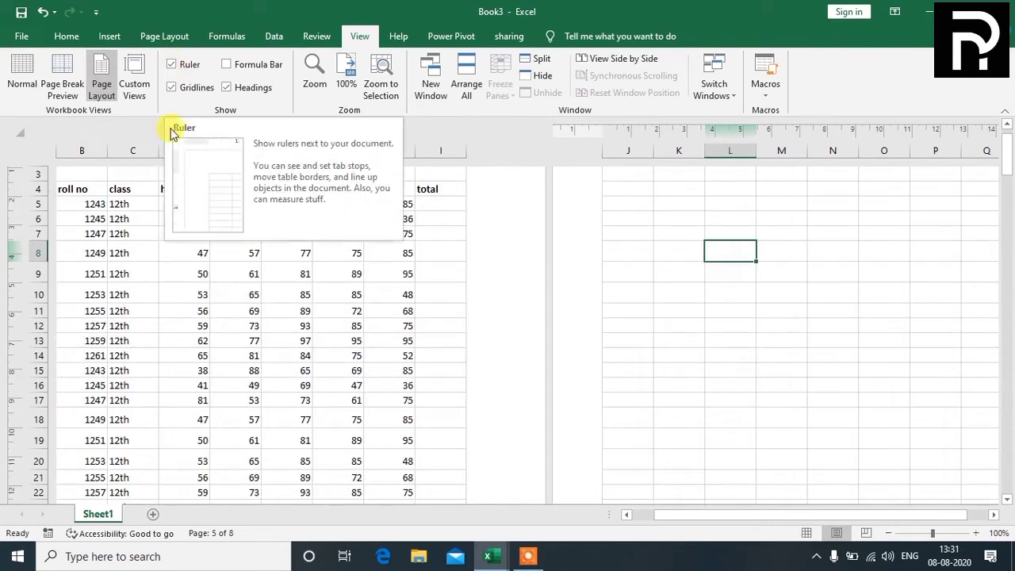
scroll(535, 310, "up", 2)
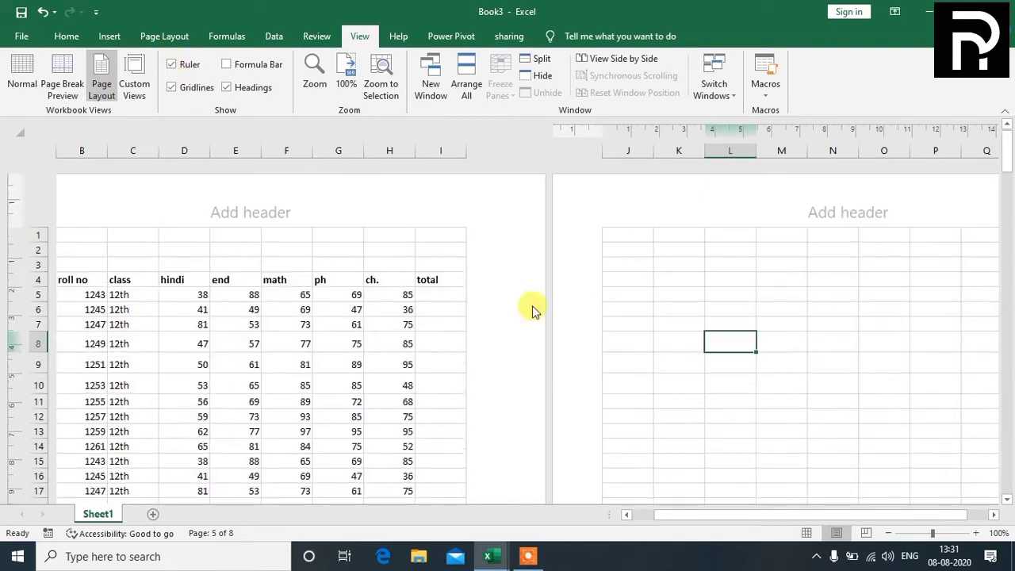
left_click(412, 270)
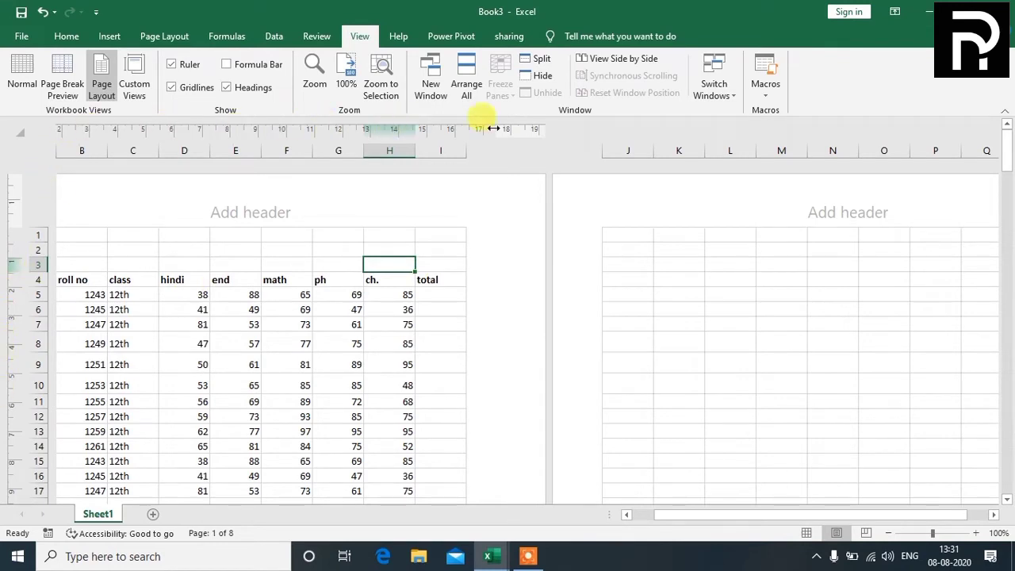
left_click(267, 263)
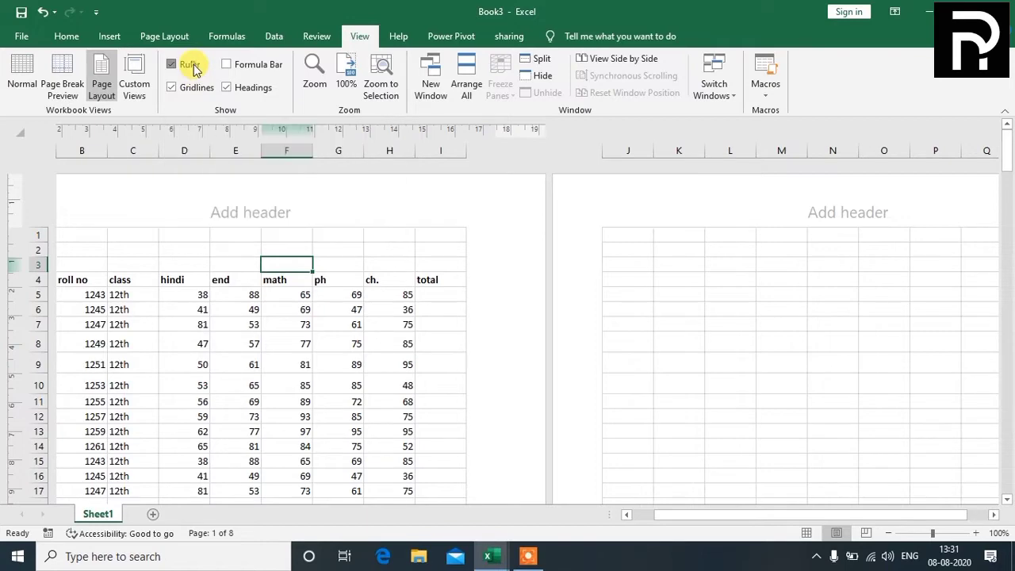
- Hide and show the ruler repeatedly in Page Layout view, ending with the ruler shown
left_click(194, 68)
left_click(194, 69)
left_click(194, 68)
left_click(194, 69)
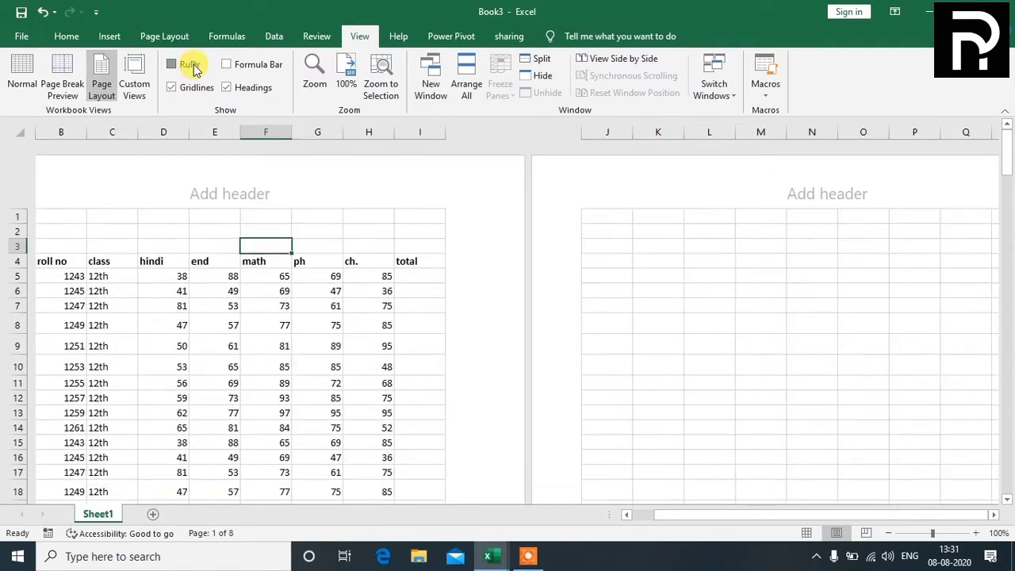
left_click(193, 68)
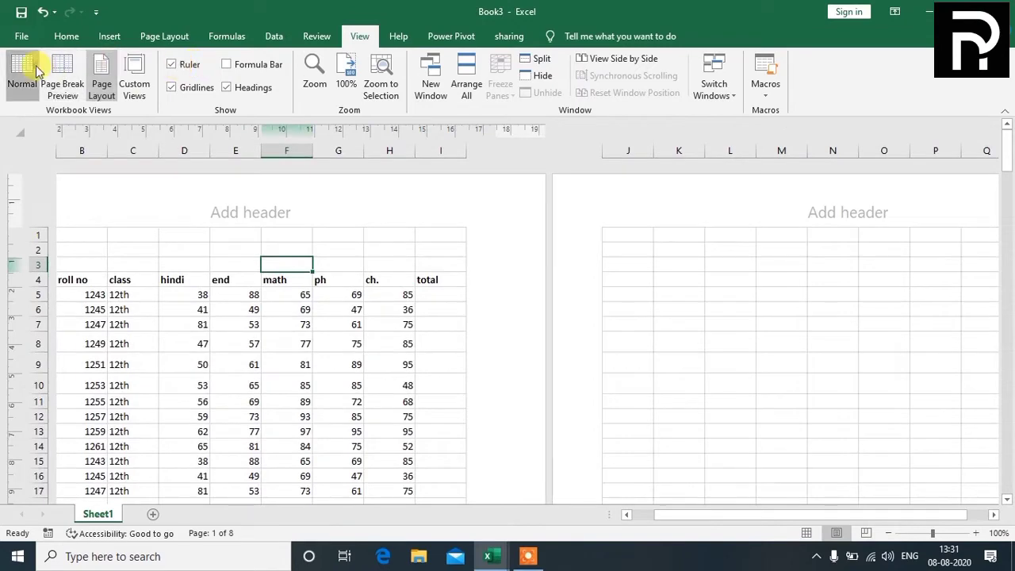
- Return to Normal view and turn off the gridlines, selecting K4:K12 and cells in column L to check the blank area
left_click(36, 65)
left_click_drag(817, 518, 651, 520)
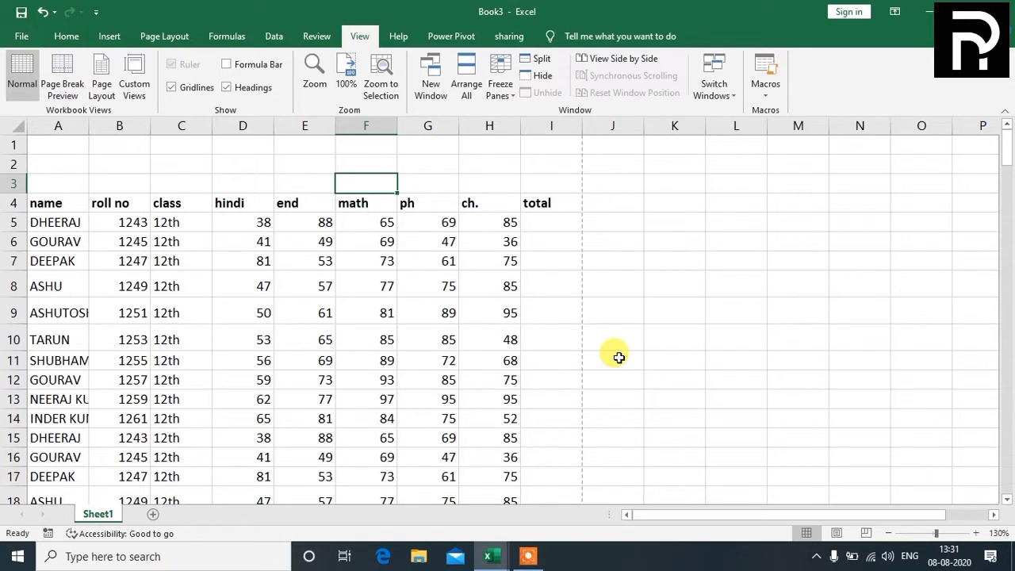
left_click(173, 87)
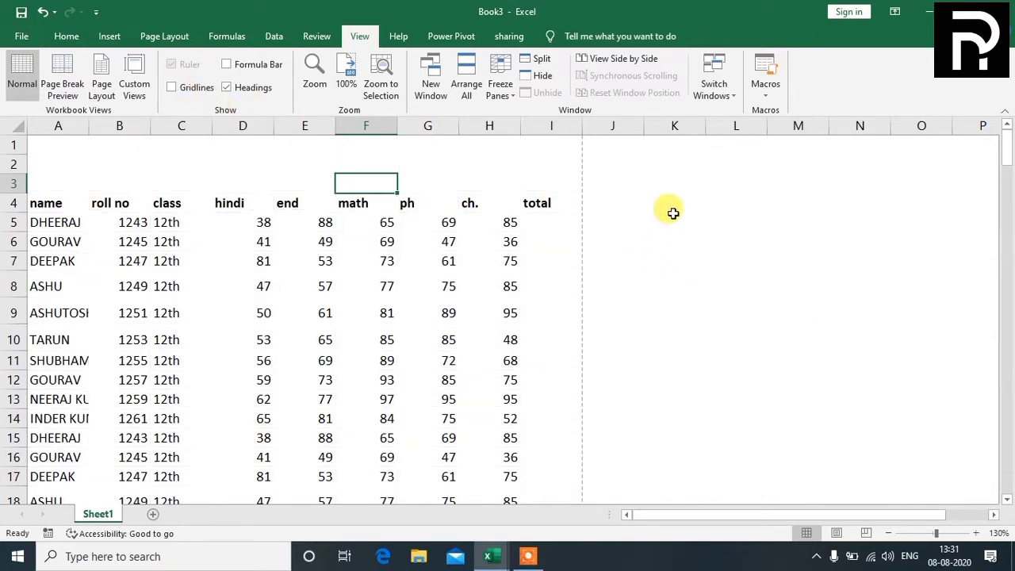
left_click_drag(673, 213, 675, 388)
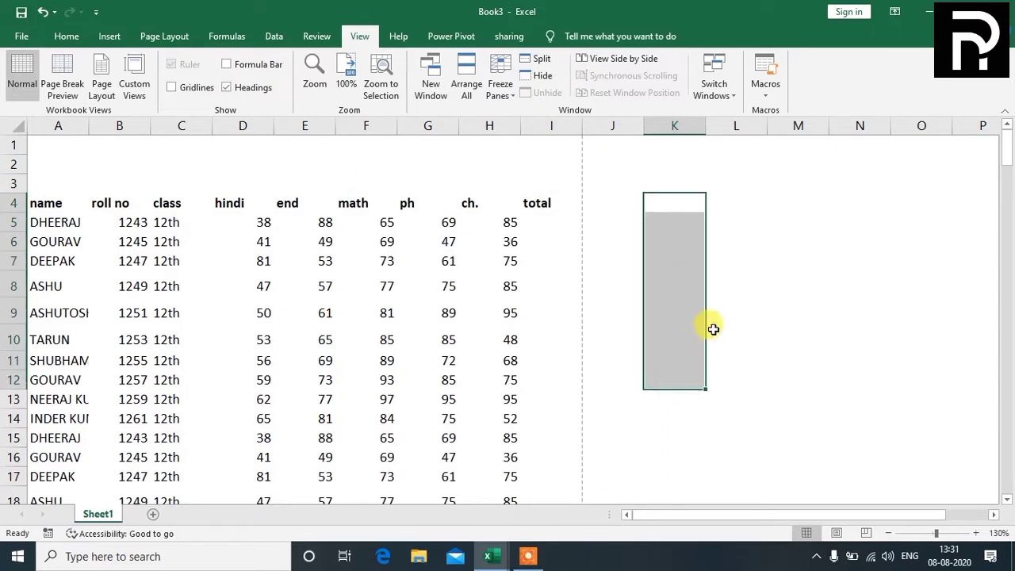
left_click(752, 261)
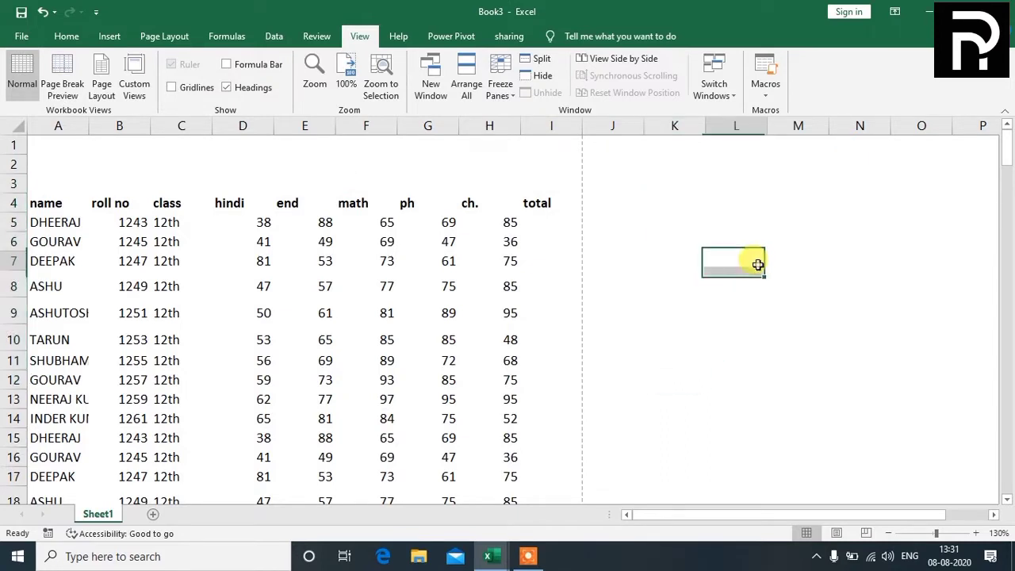
- Turn the gridlines on, hide them once more, and leave them displayed on the marks sheet
left_click(199, 87)
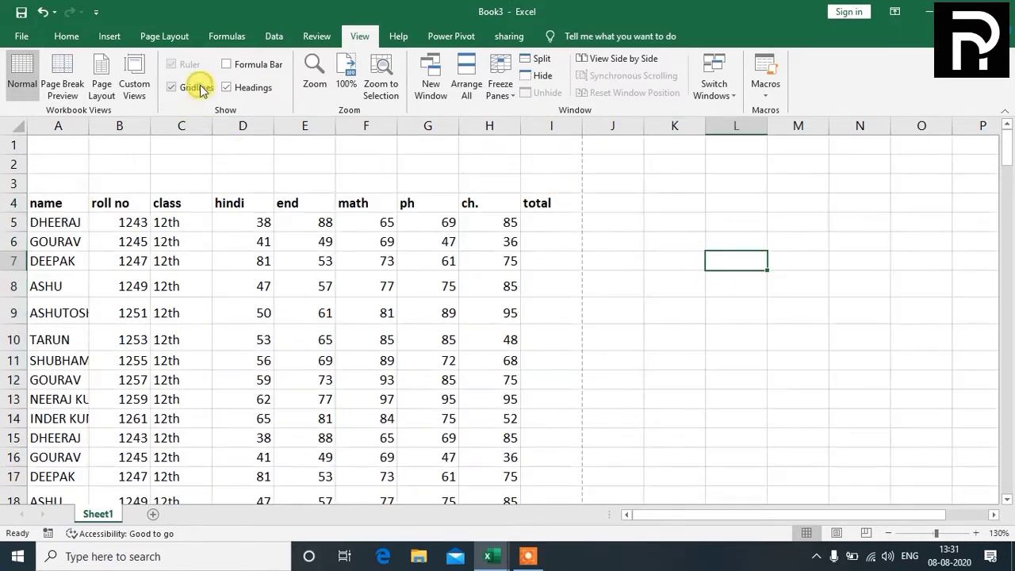
left_click(199, 88)
left_click(199, 88)
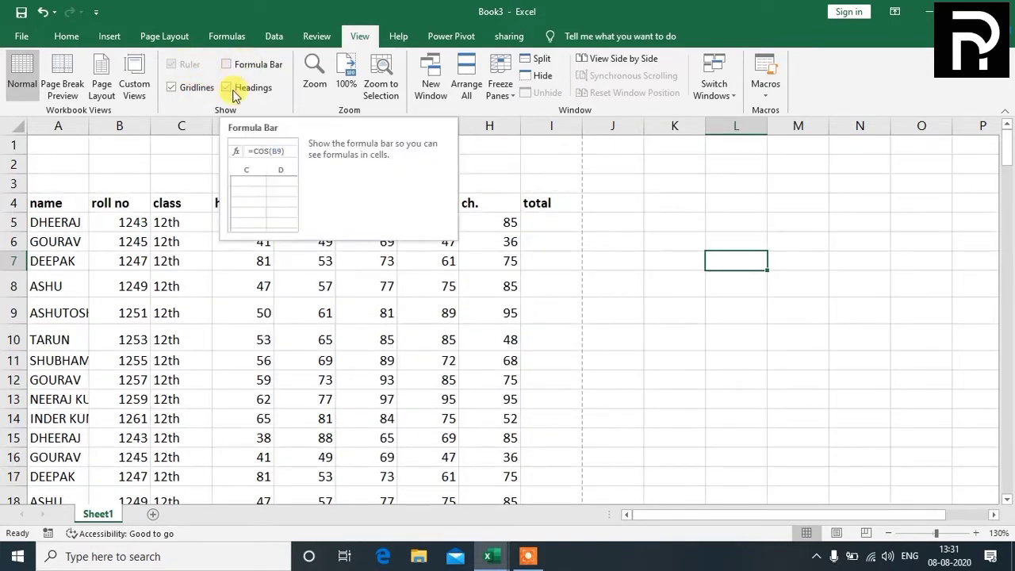
- Show the formula bar, check it with cells I6 and H7, and toggle it off and on again
left_click(558, 235)
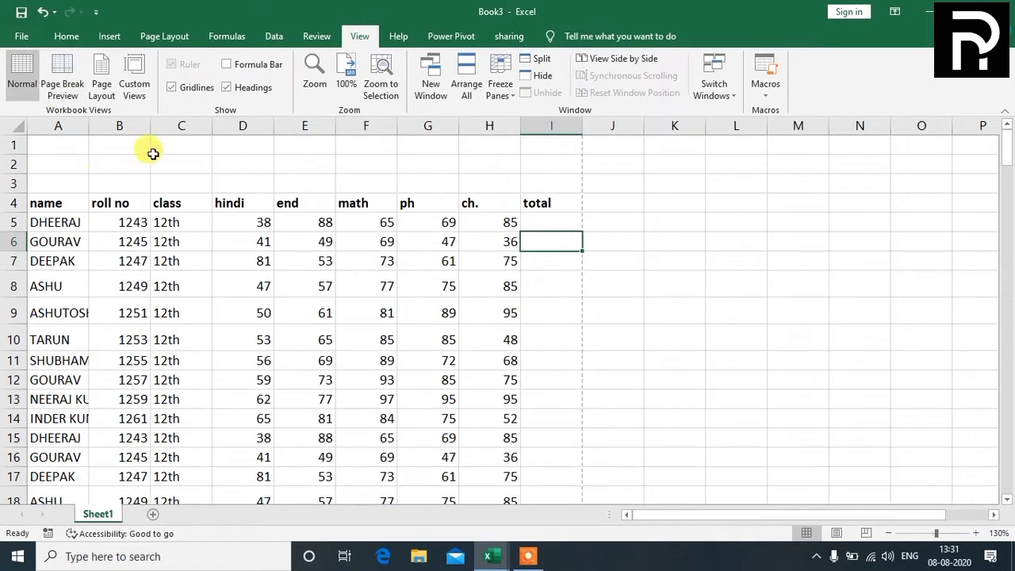
left_click(260, 66)
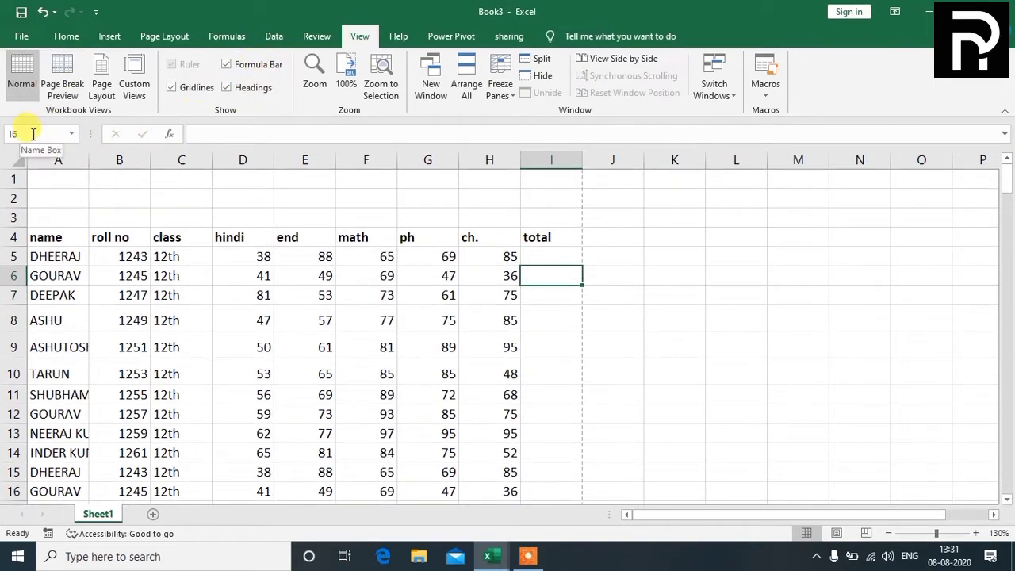
left_click(230, 132)
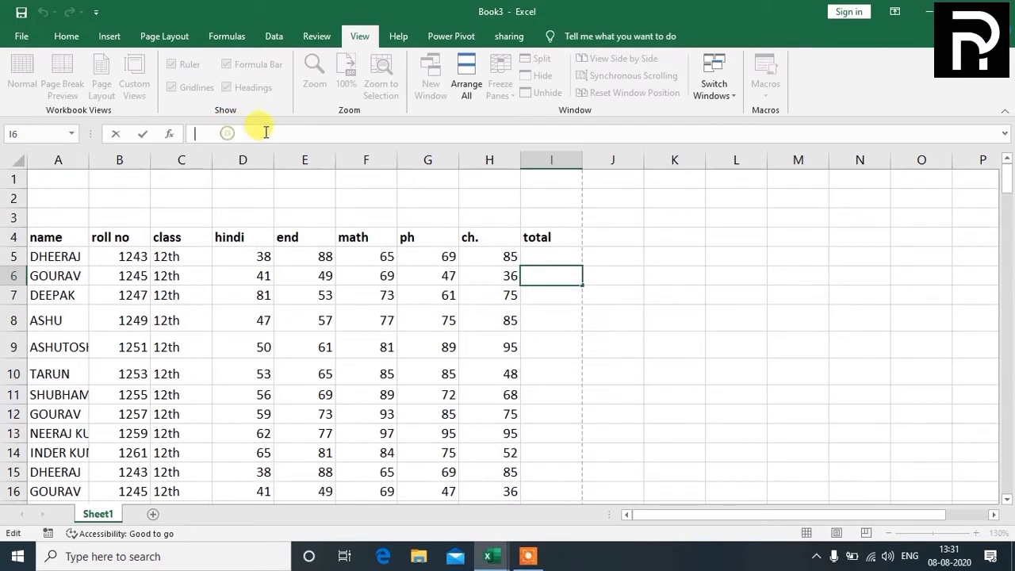
left_click(500, 302)
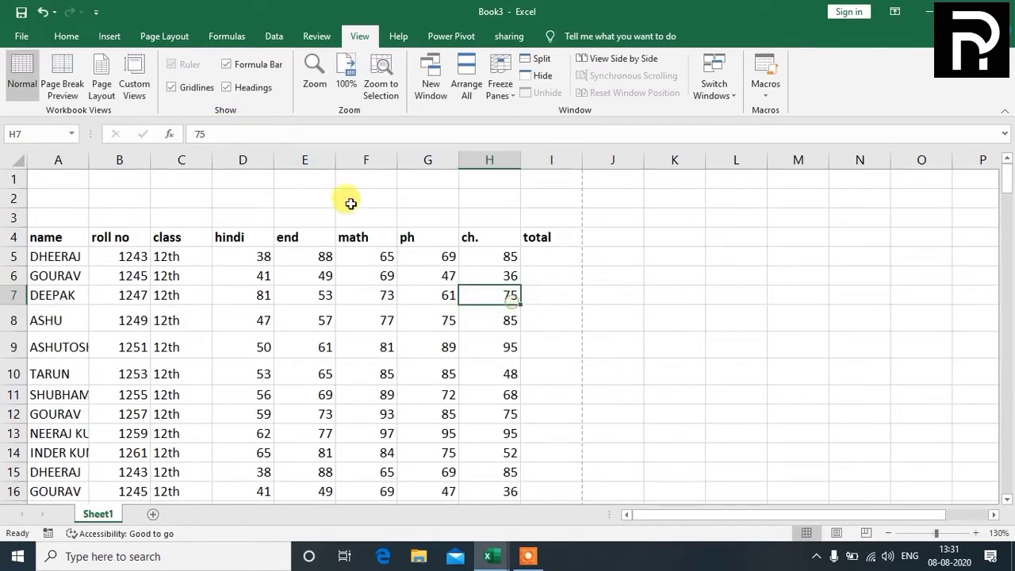
left_click(255, 73)
left_click(255, 73)
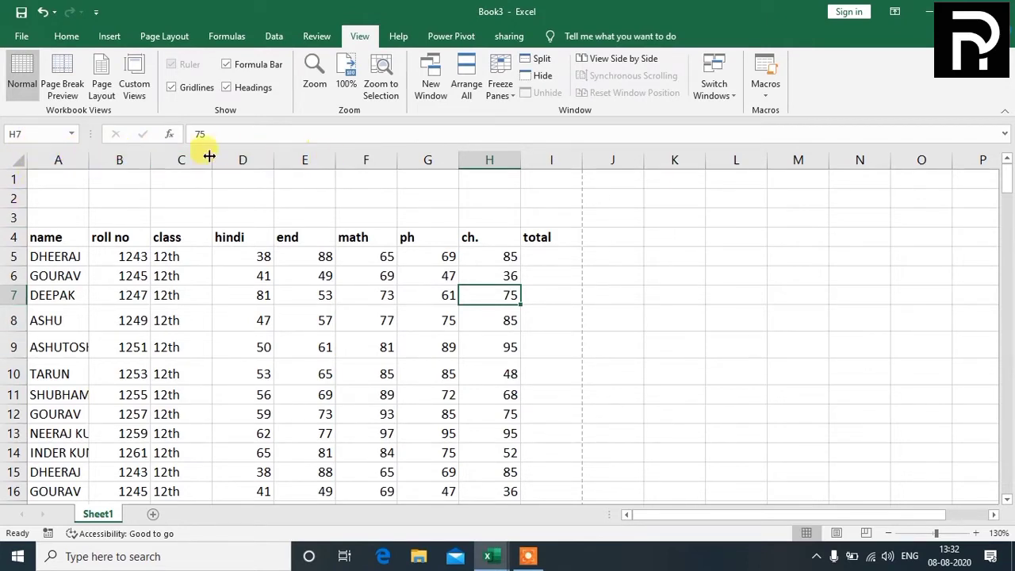
- Hide and show the row and column headings repeatedly, ending with the headings shown
left_click(228, 87)
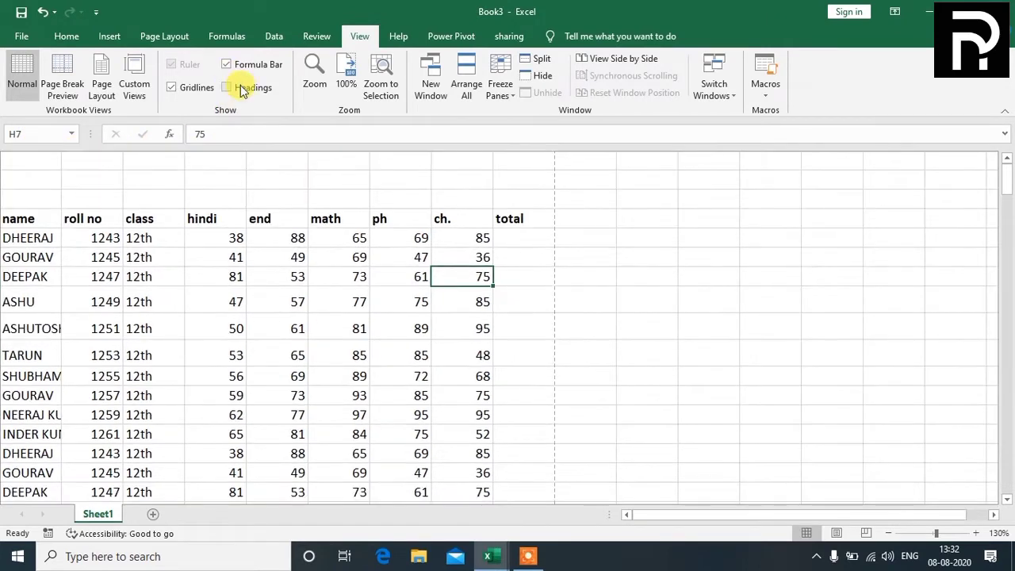
left_click(230, 87)
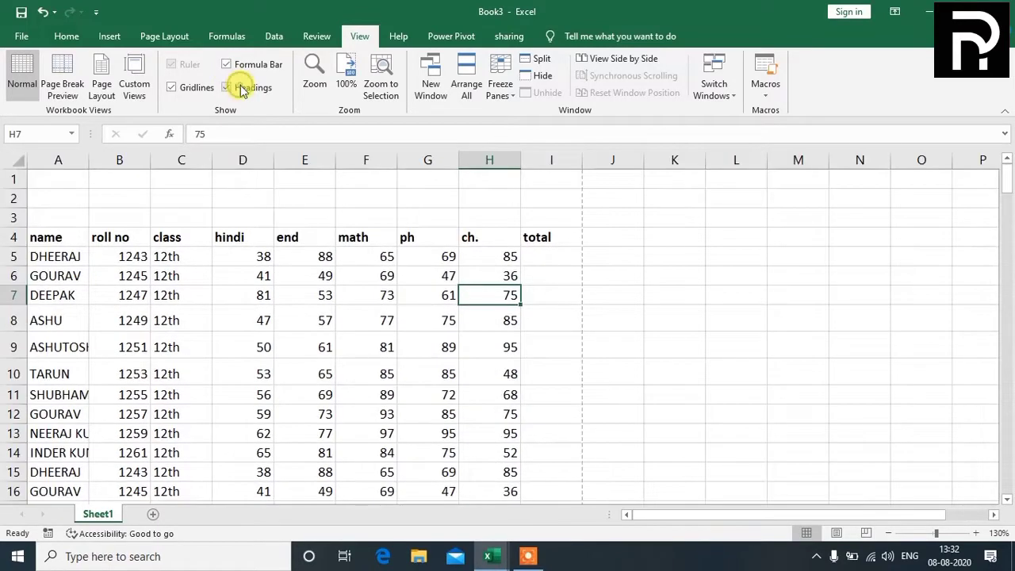
left_click(241, 89)
left_click(241, 88)
left_click(241, 89)
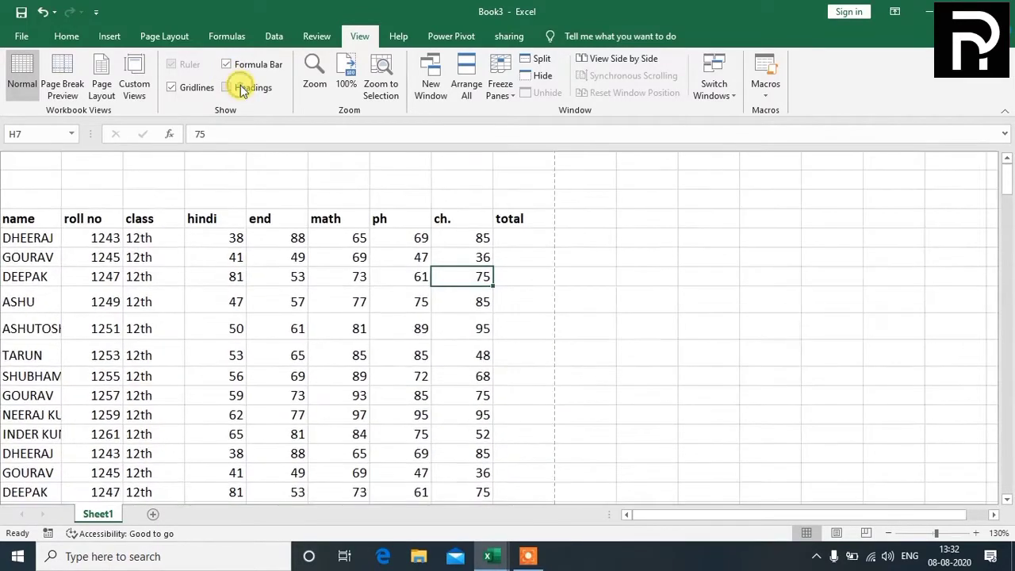
left_click(243, 90)
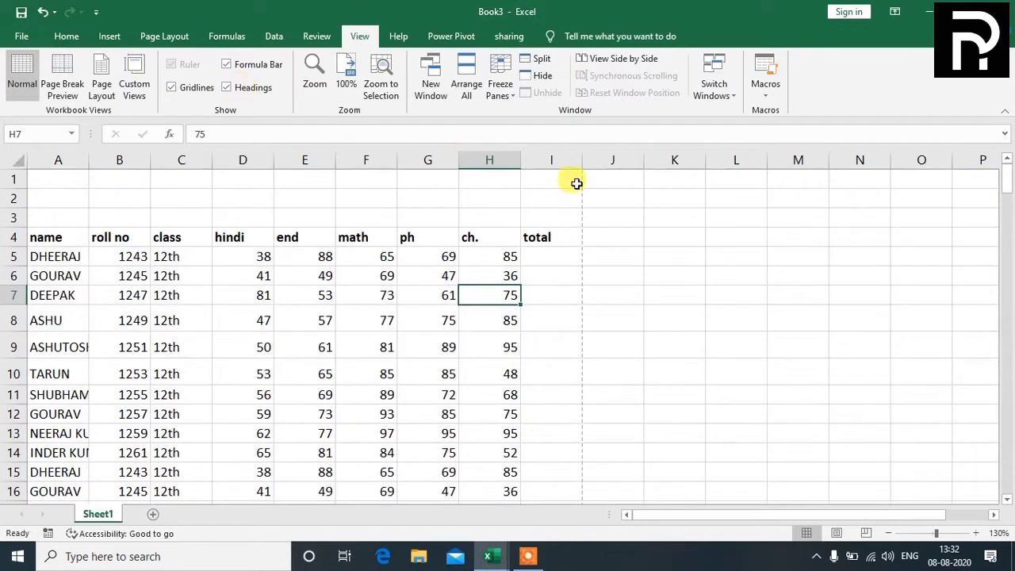
- Select cell K4 and zoom the sheet in to about 208%
left_click(679, 232)
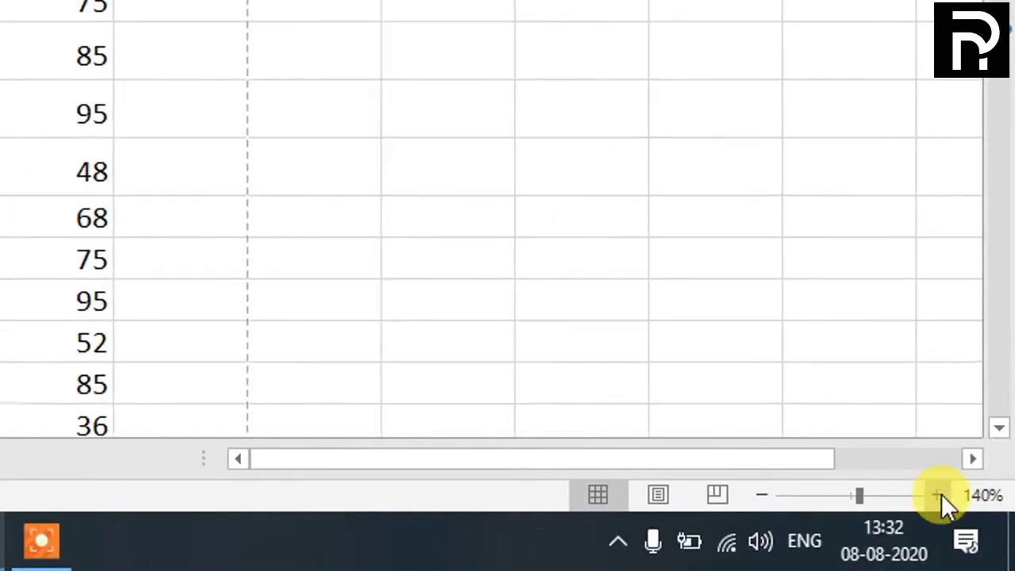
left_click(939, 495)
left_click(940, 495)
left_click(940, 495)
left_click(939, 495)
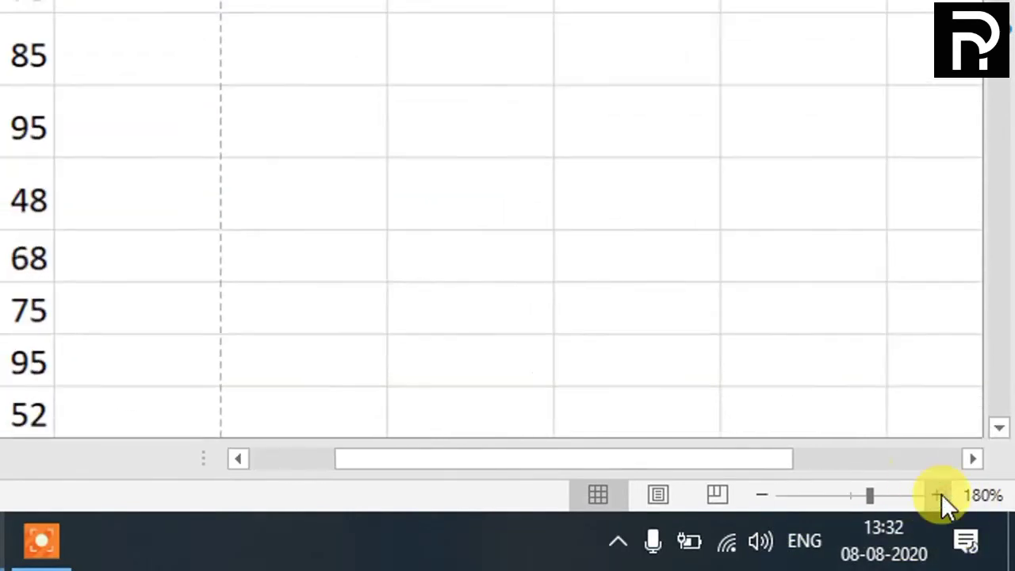
left_click(939, 495)
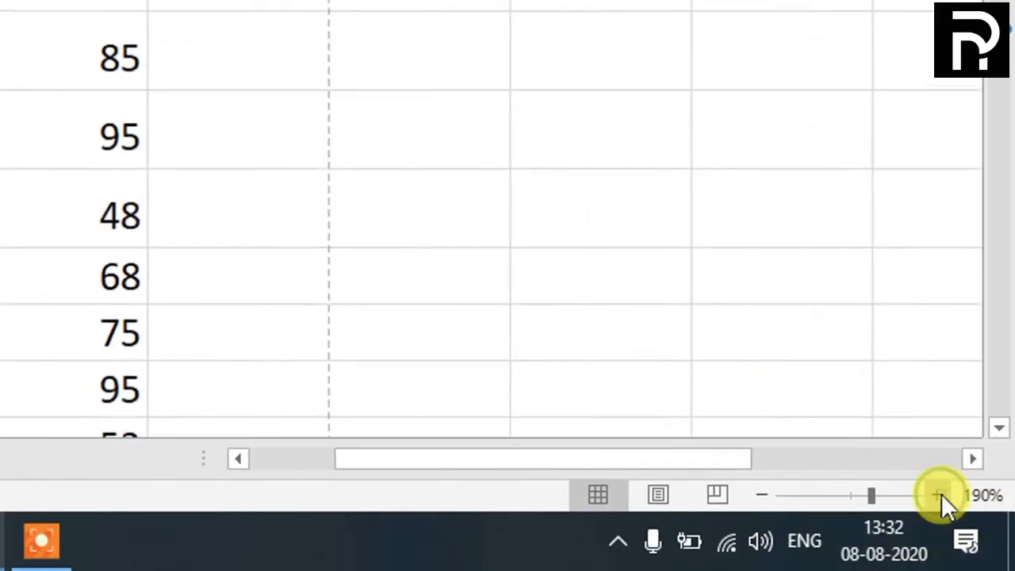
left_click(879, 496)
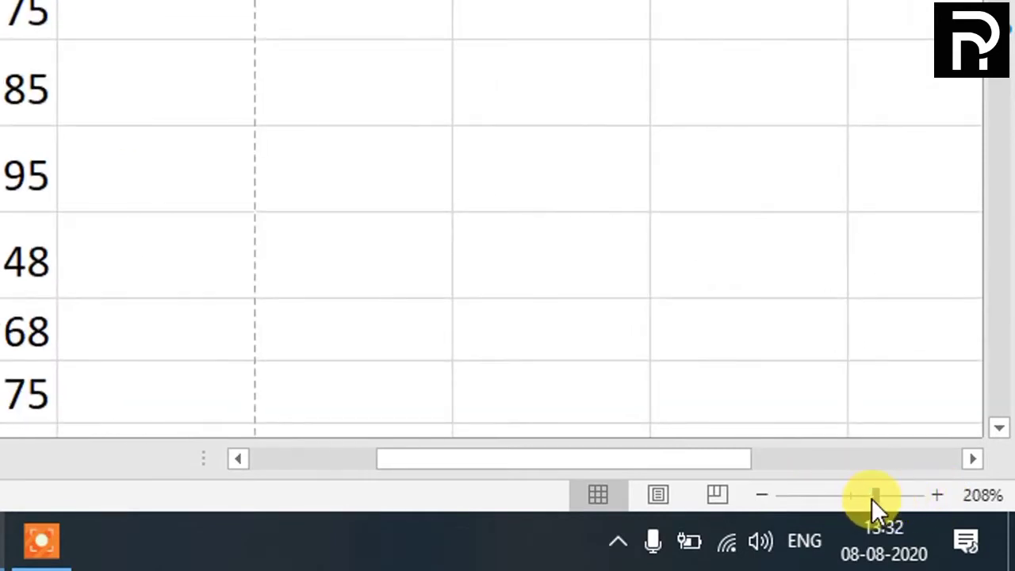
- Zoom the sheet out gradually to 40%
left_click_drag(875, 503, 762, 504)
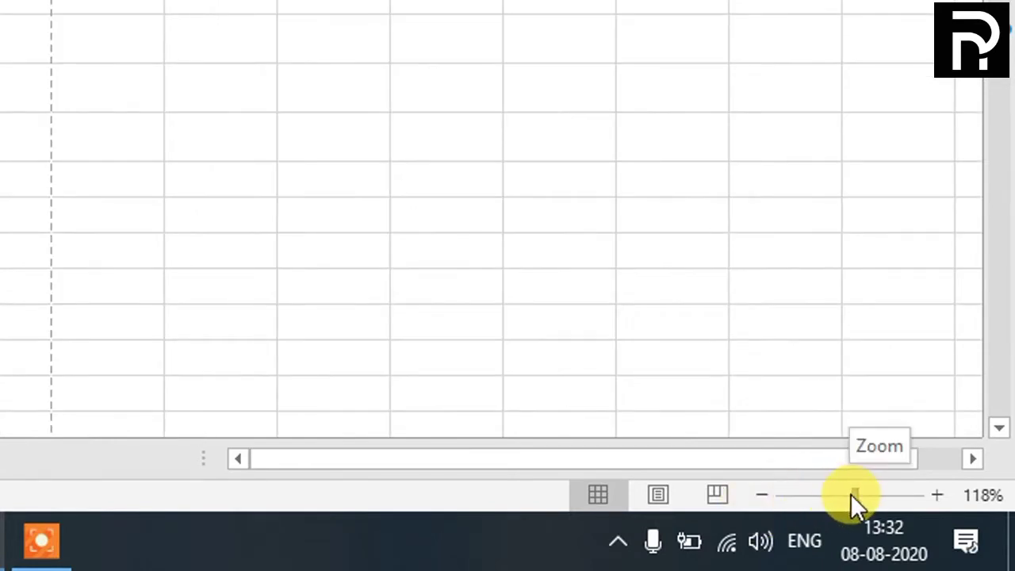
left_click_drag(850, 493, 760, 503)
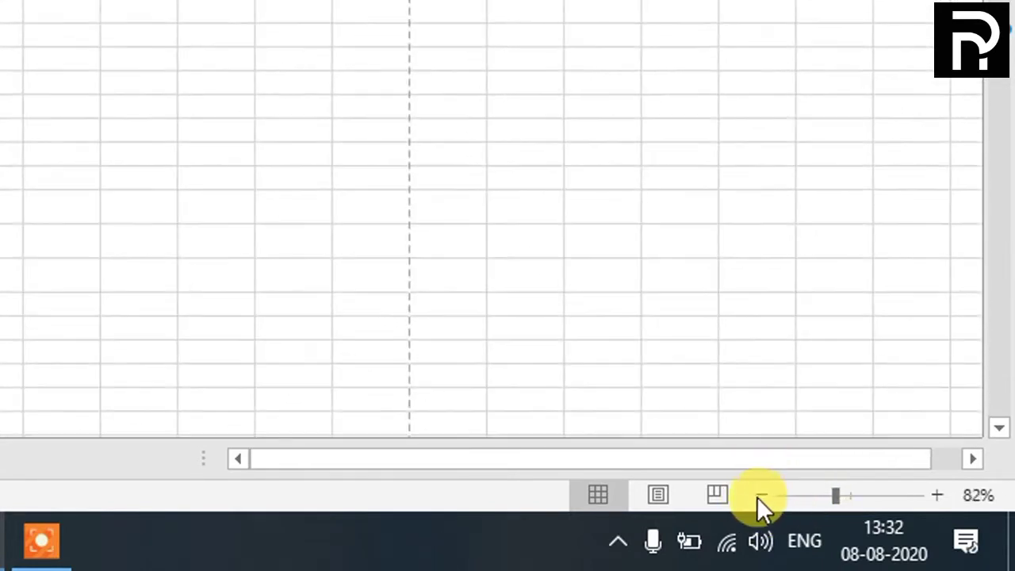
left_click(760, 495)
left_click(760, 495)
left_click(760, 495)
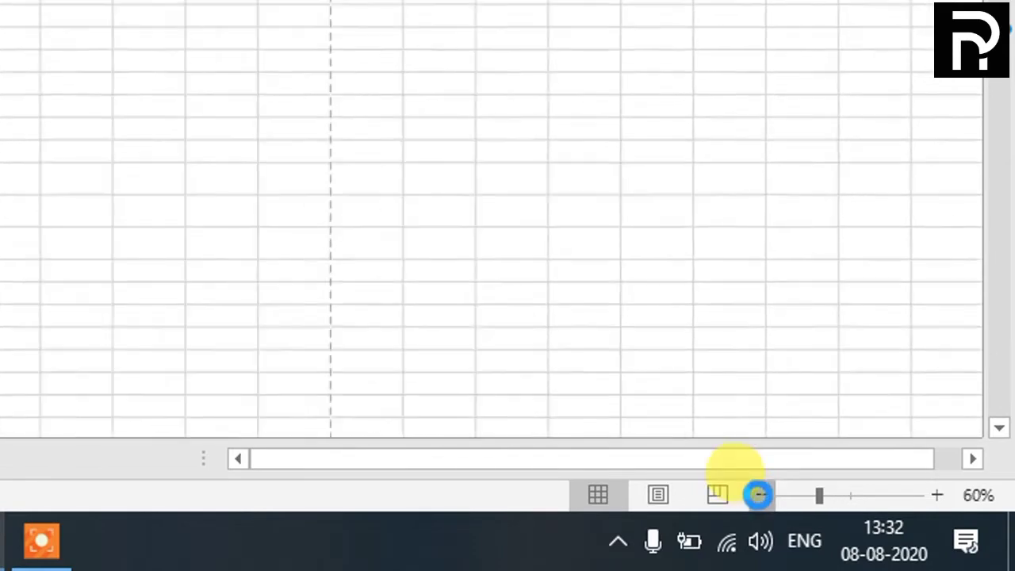
left_click(760, 495)
left_click(760, 495)
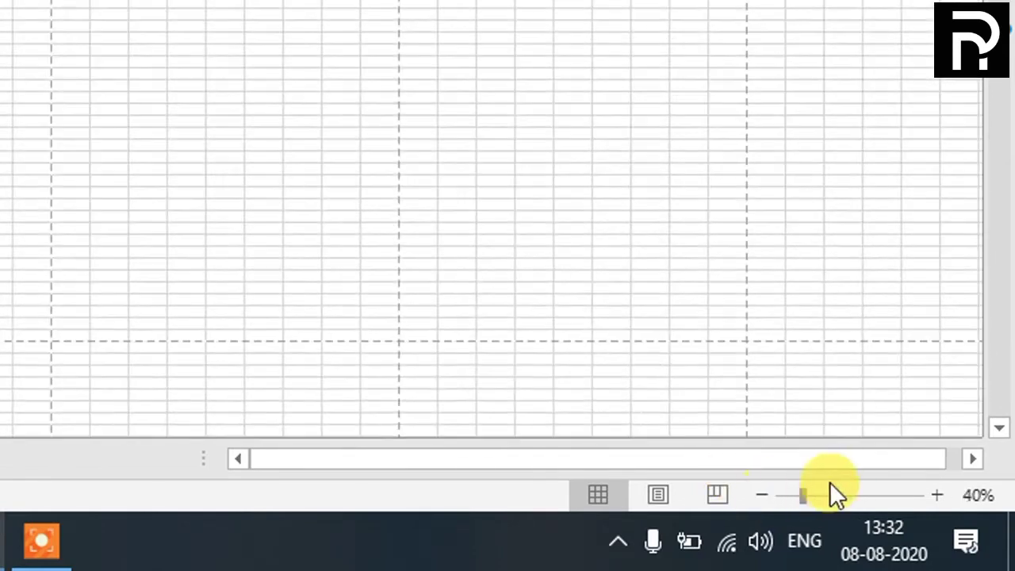
- Zoom the sheet in by 10% increments to 150%
left_click(933, 495)
left_click(933, 495)
left_click(933, 495)
left_click(933, 495)
left_click(932, 495)
left_click(932, 495)
left_click(933, 495)
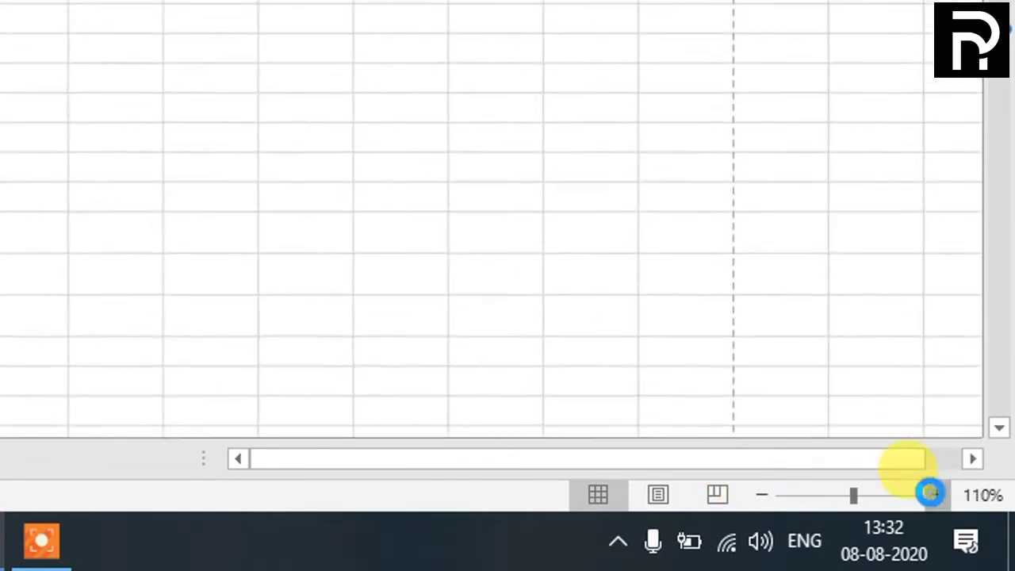
left_click(932, 495)
left_click(933, 495)
left_click(933, 495)
left_click(933, 495)
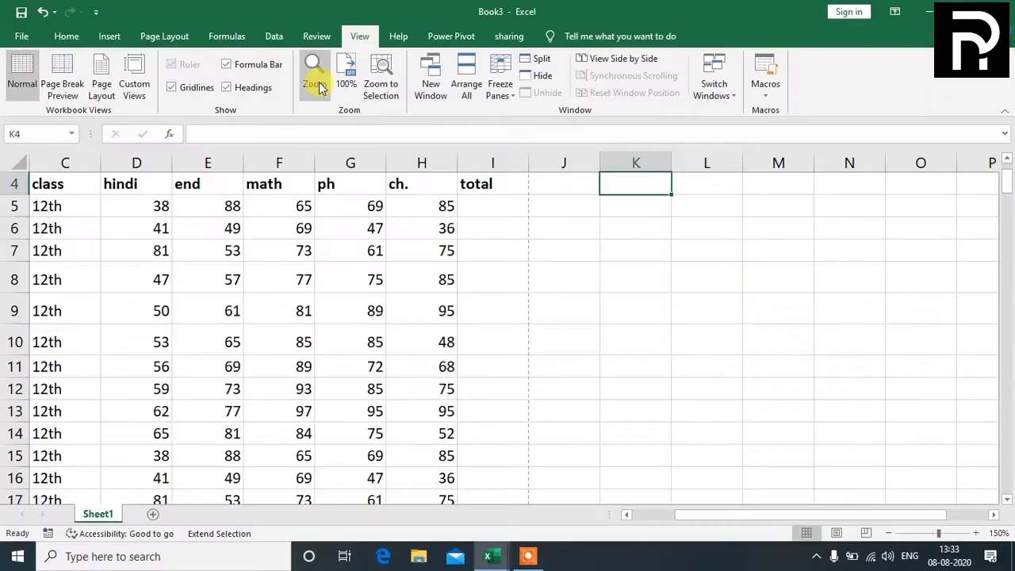
- Bring the sheet zoom back to 100%, and set the magnification to the 75% preset
left_click_drag(939, 533, 936, 535)
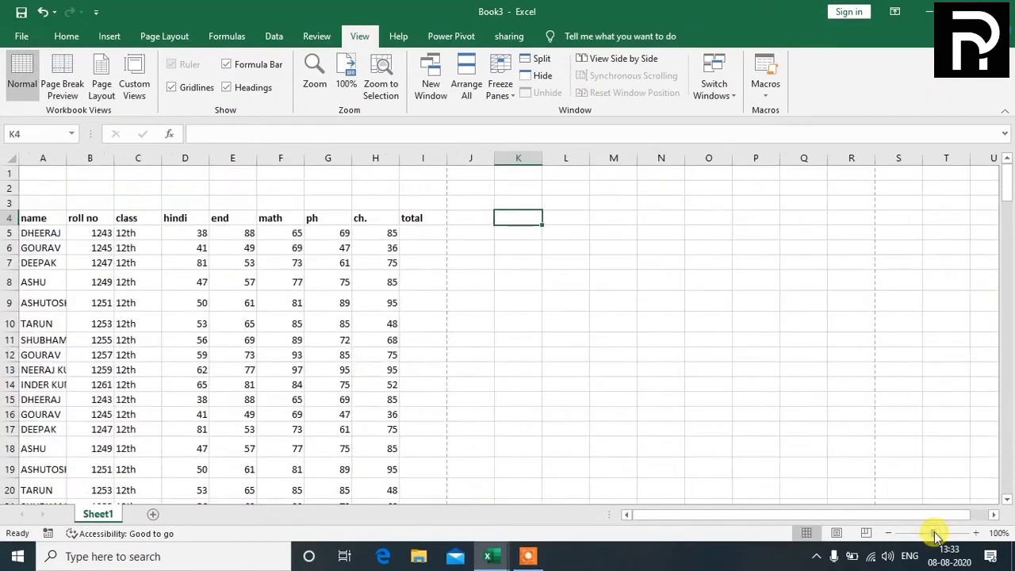
left_click(321, 62)
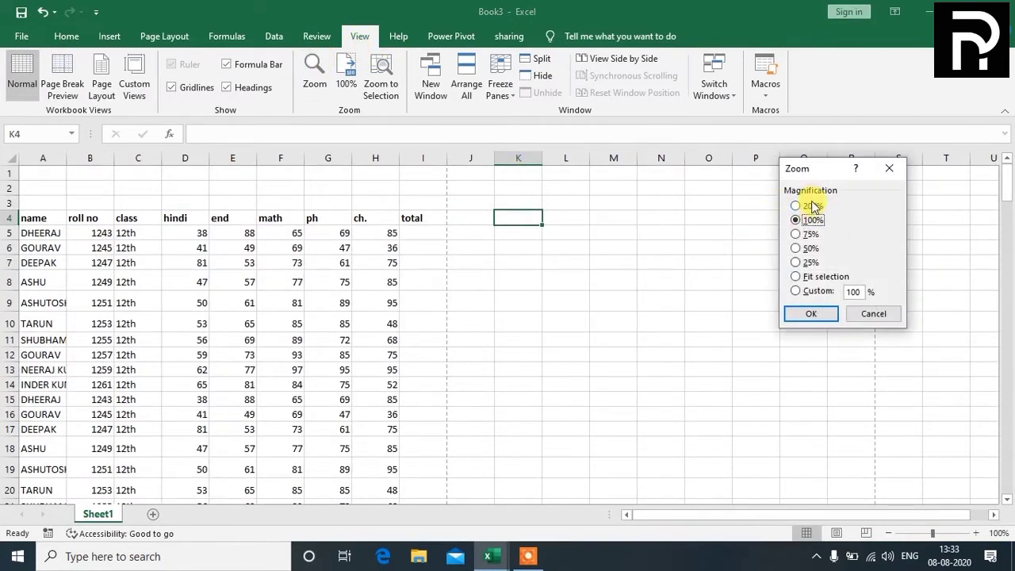
left_click(809, 249)
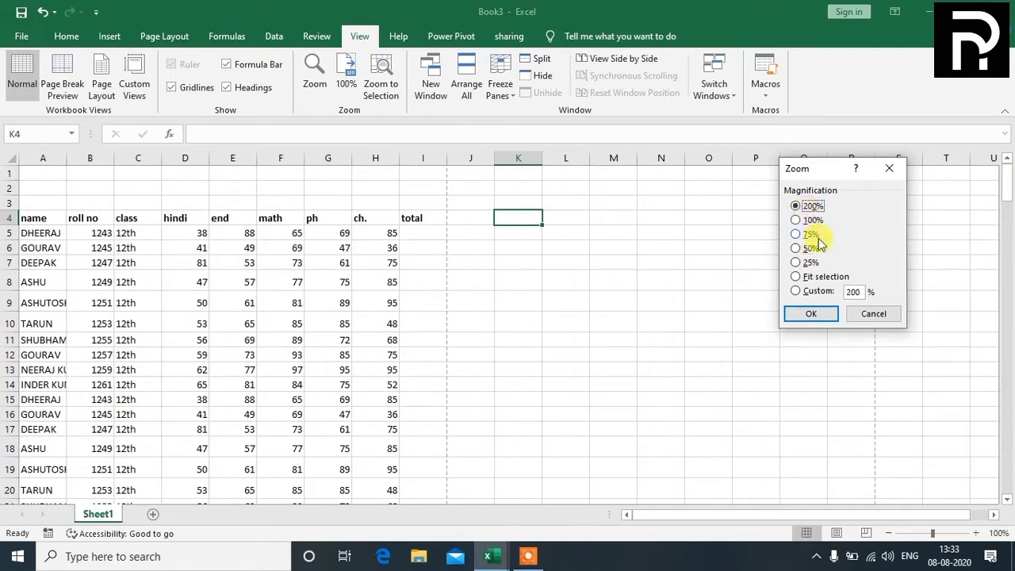
left_click(820, 314)
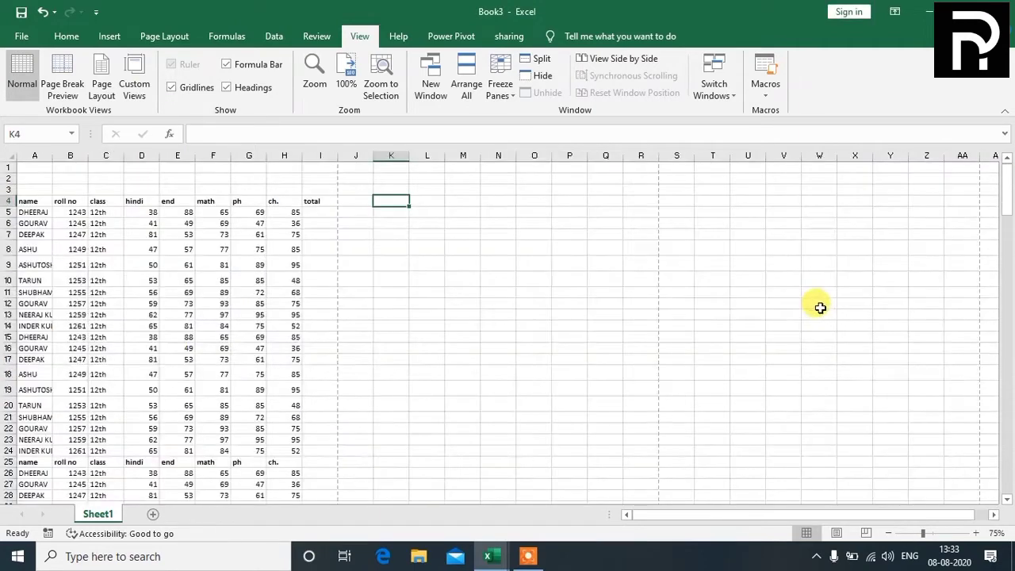
- Set the magnification to the 50% preset, and reset the sheet to 100%
left_click(317, 72)
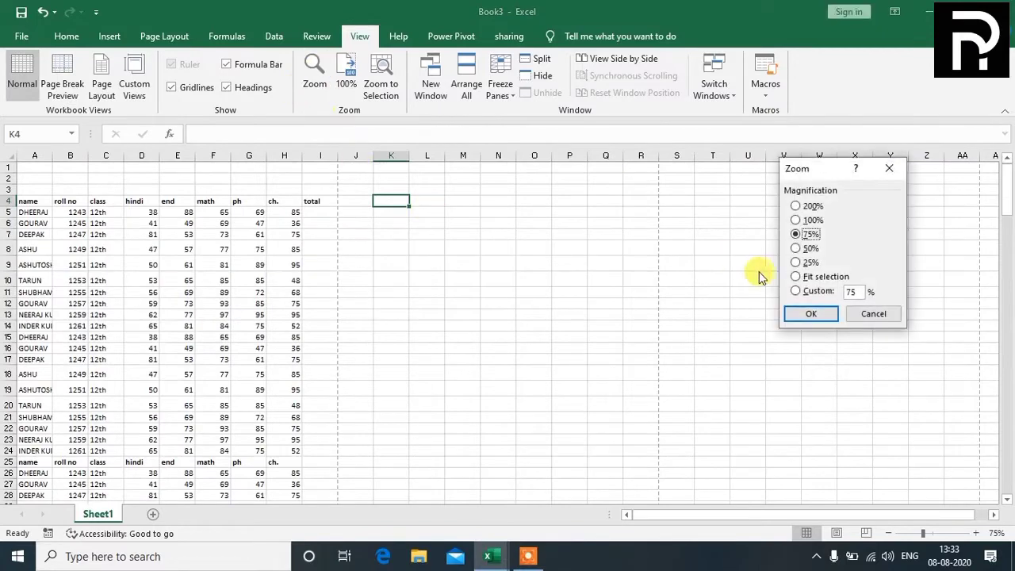
left_click(809, 249)
left_click(811, 313)
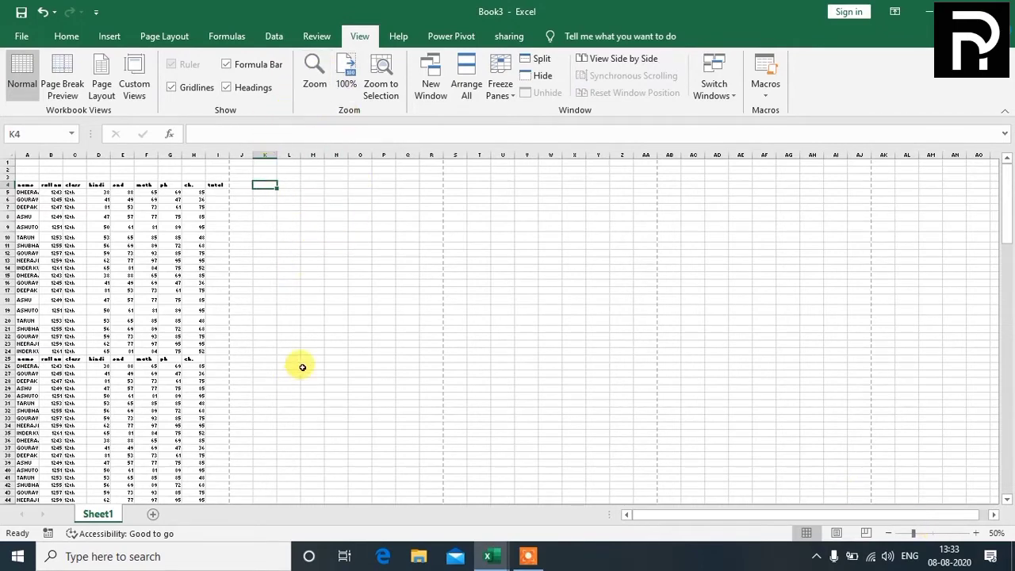
left_click(346, 75)
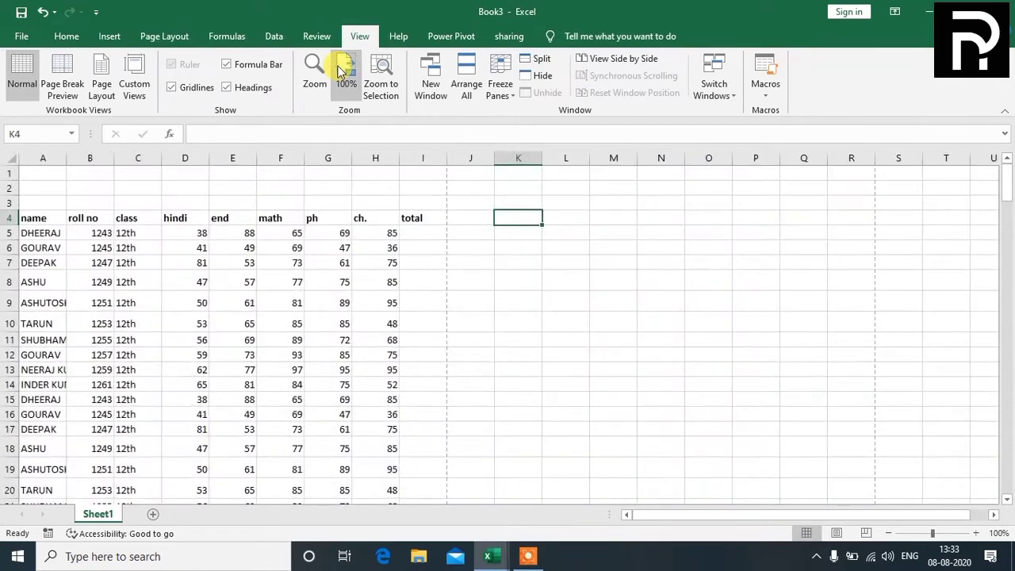
- Set the magnification to the 200% preset, and reset the sheet to 100%
left_click(315, 71)
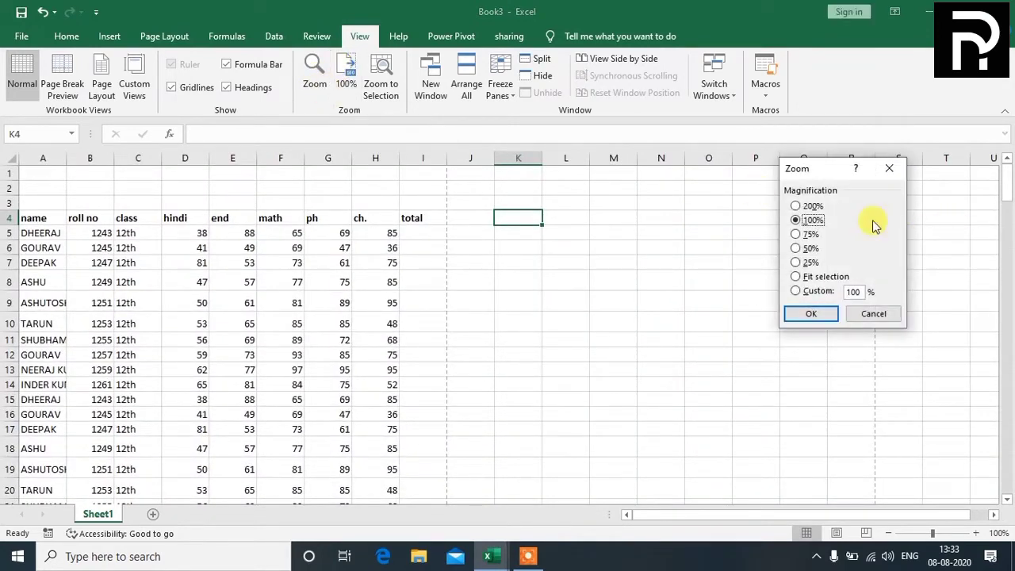
left_click(795, 207)
left_click(812, 314)
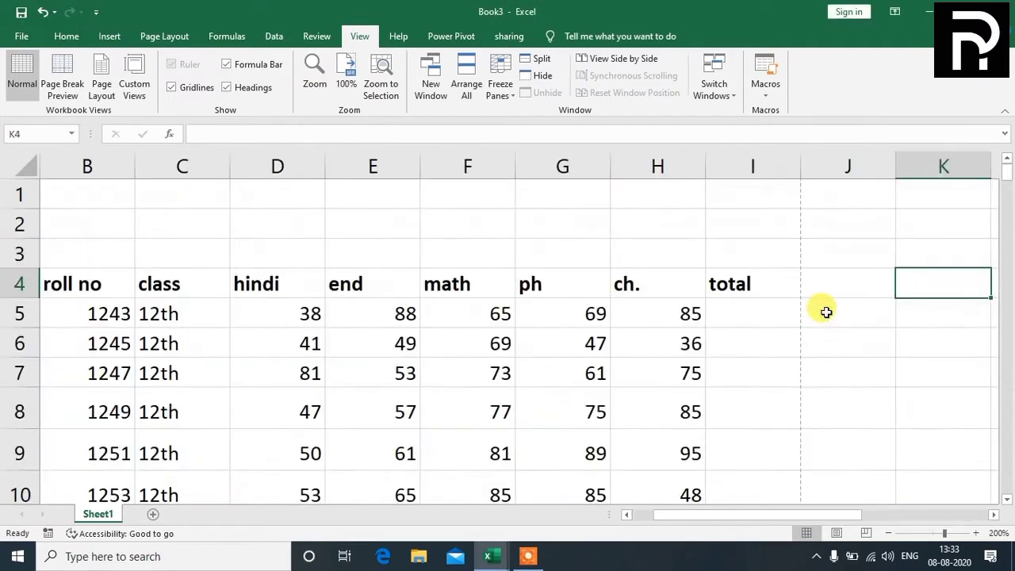
left_click(354, 76)
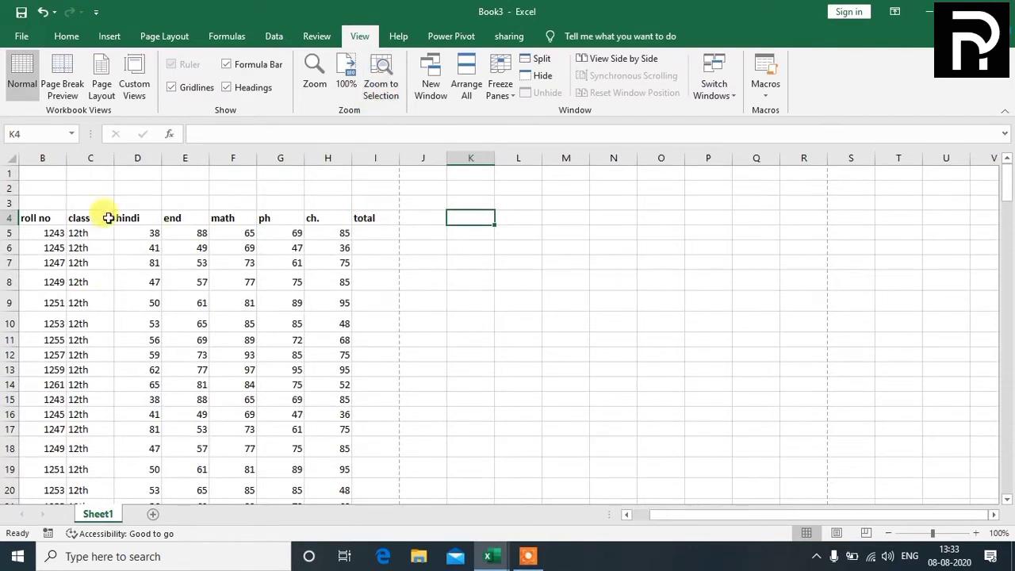
- Zoom to the selected table range B4:I16, and reset the sheet to 100%
left_click_drag(24, 220, 365, 416)
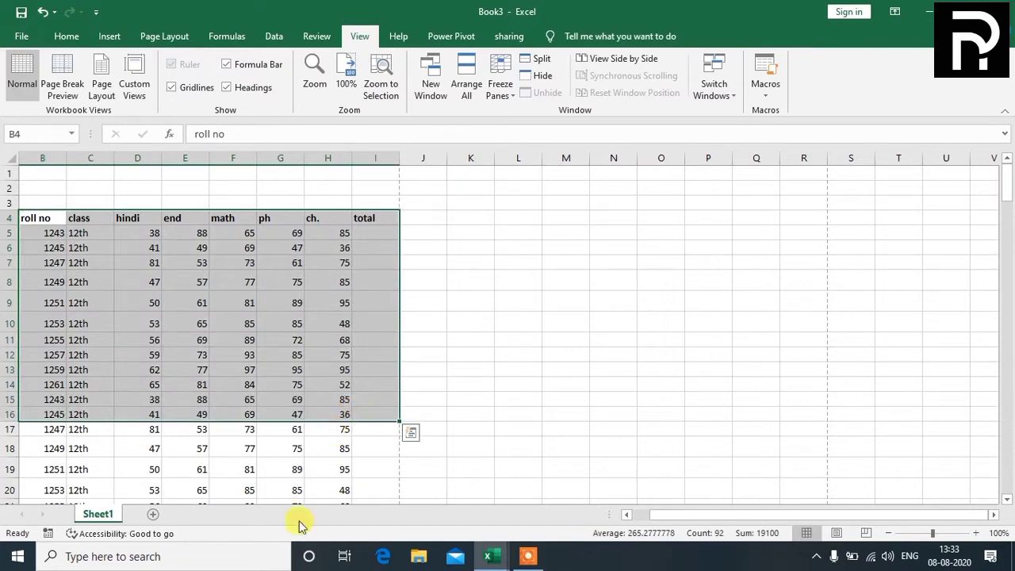
left_click(381, 63)
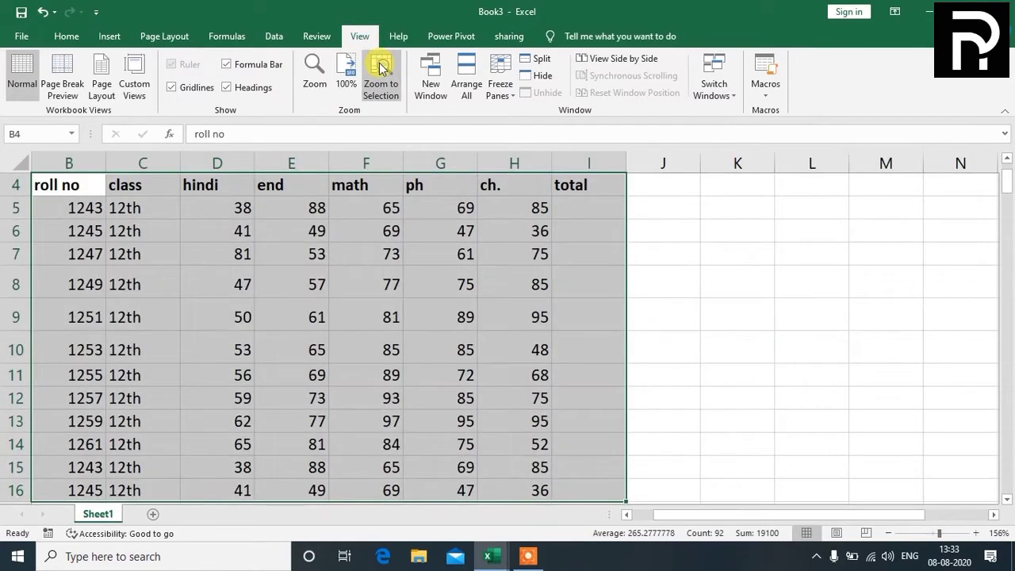
left_click(346, 73)
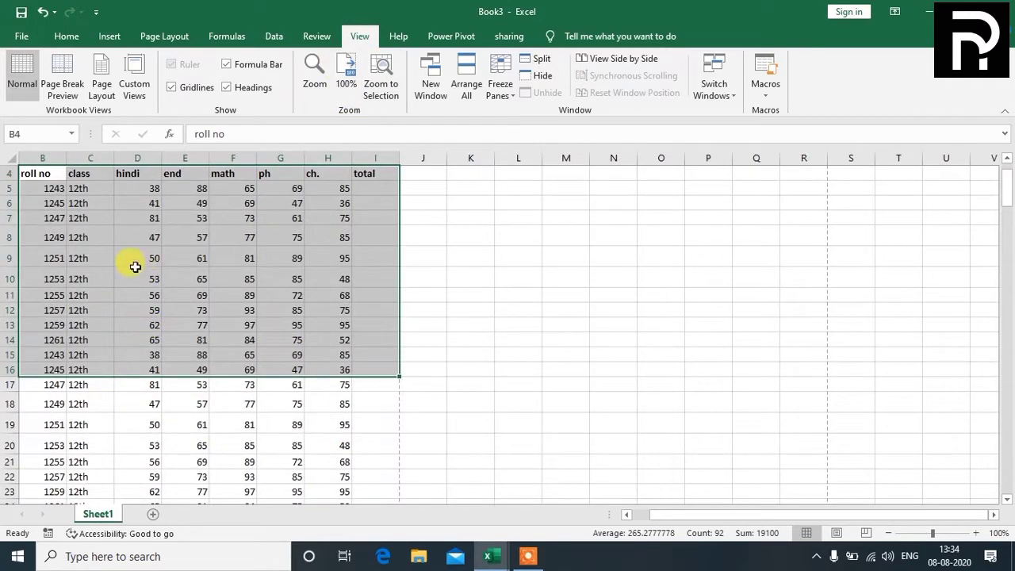
- Zoom to the selected marks range D10:H16, reset the sheet to 100%, and deselect the range
left_click_drag(135, 269, 333, 370)
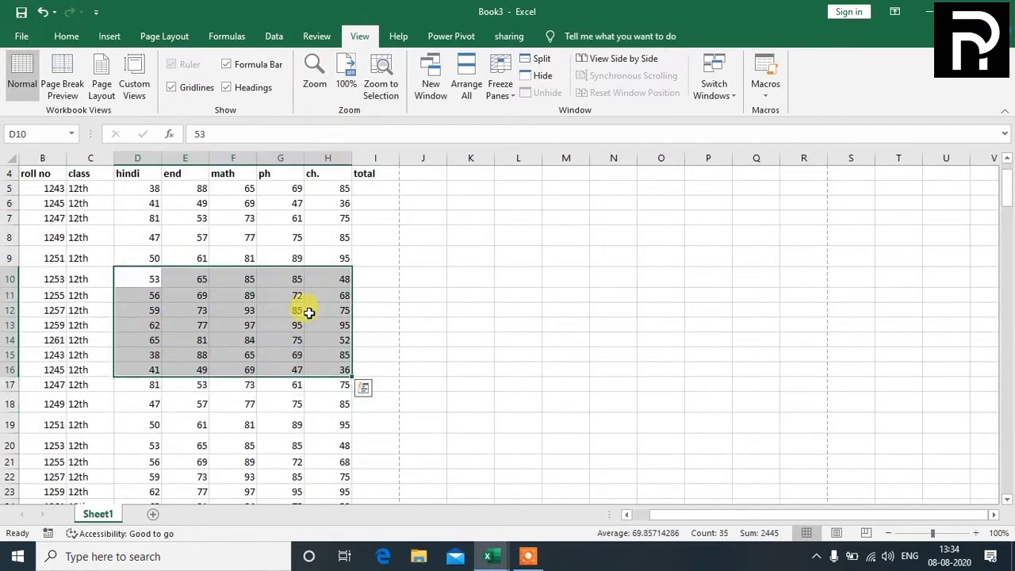
left_click(384, 71)
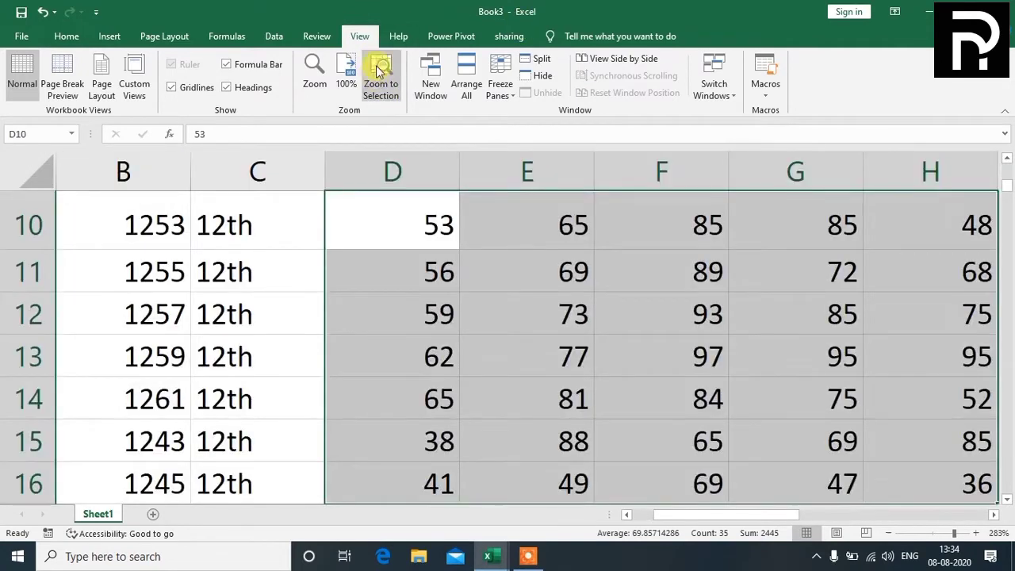
left_click(346, 71)
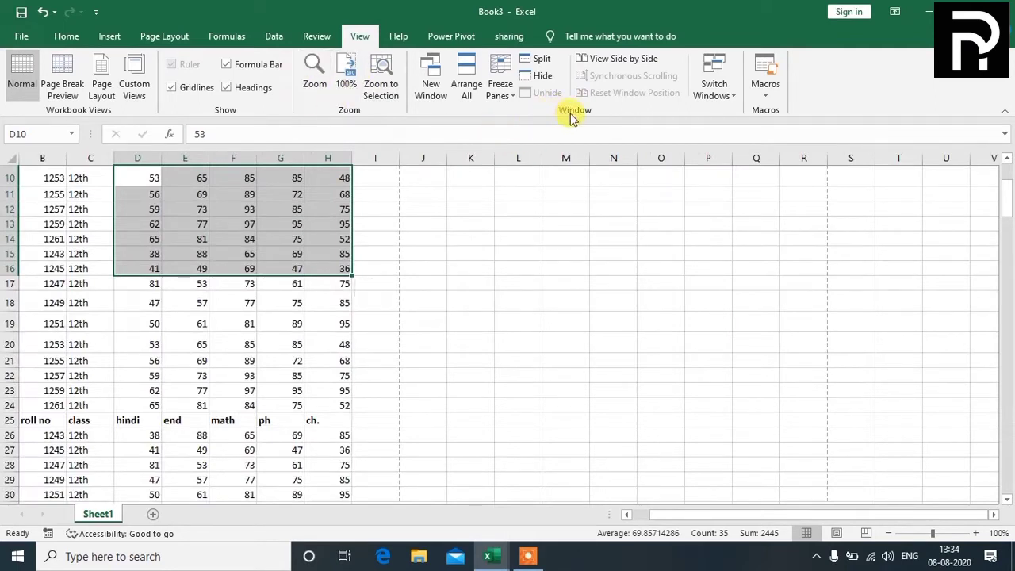
left_click(519, 252)
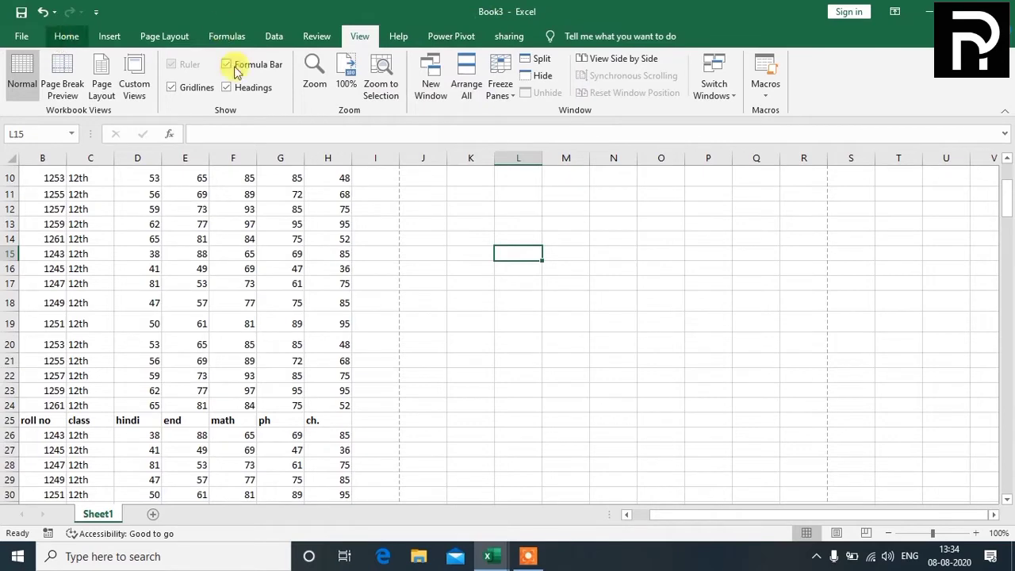
- Open three additional windows of the Book3 workbook
left_click(430, 79)
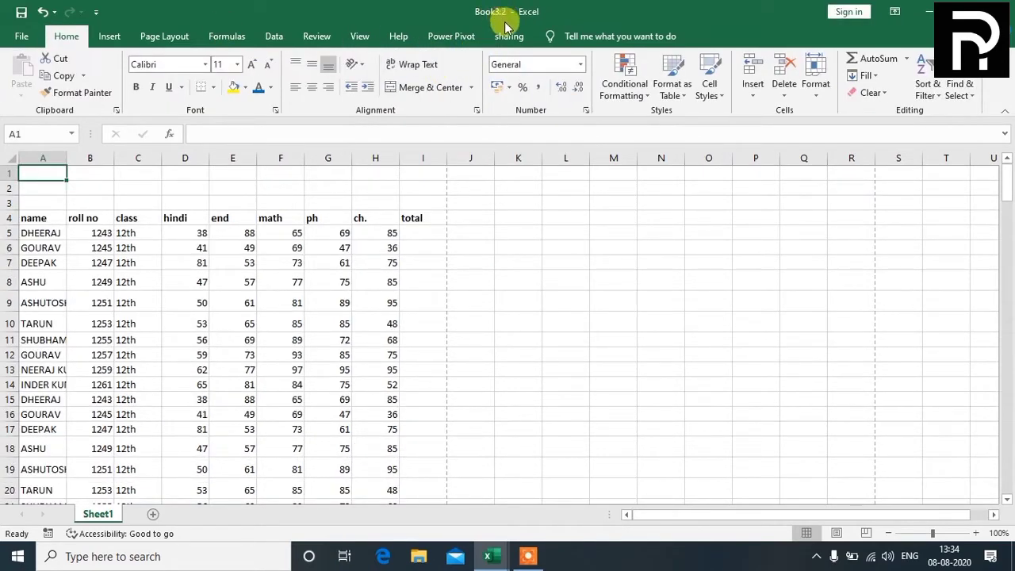
left_click(357, 36)
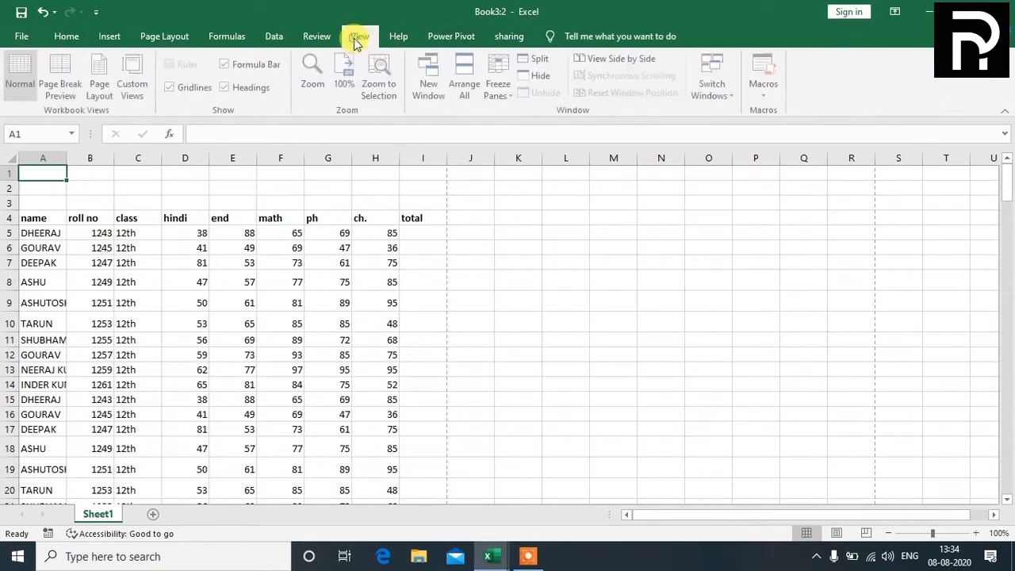
left_click(430, 75)
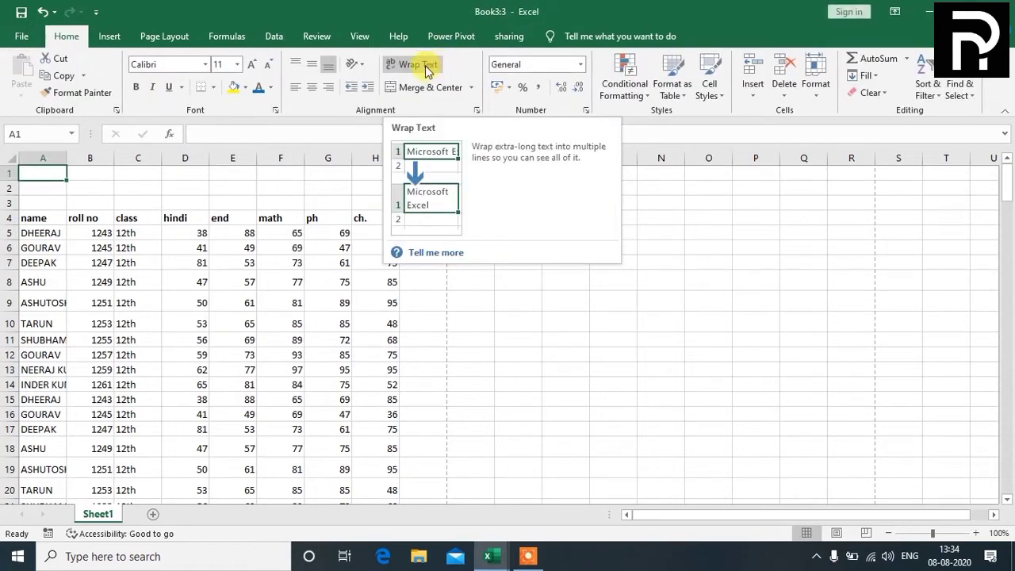
left_click(687, 303)
mouse_move(493, 560)
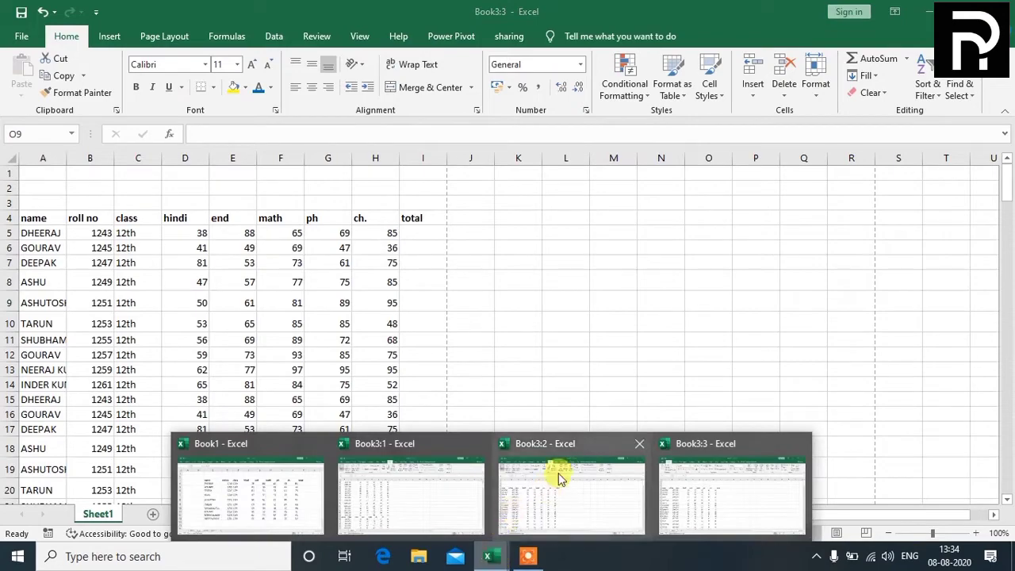
mouse_move(562, 452)
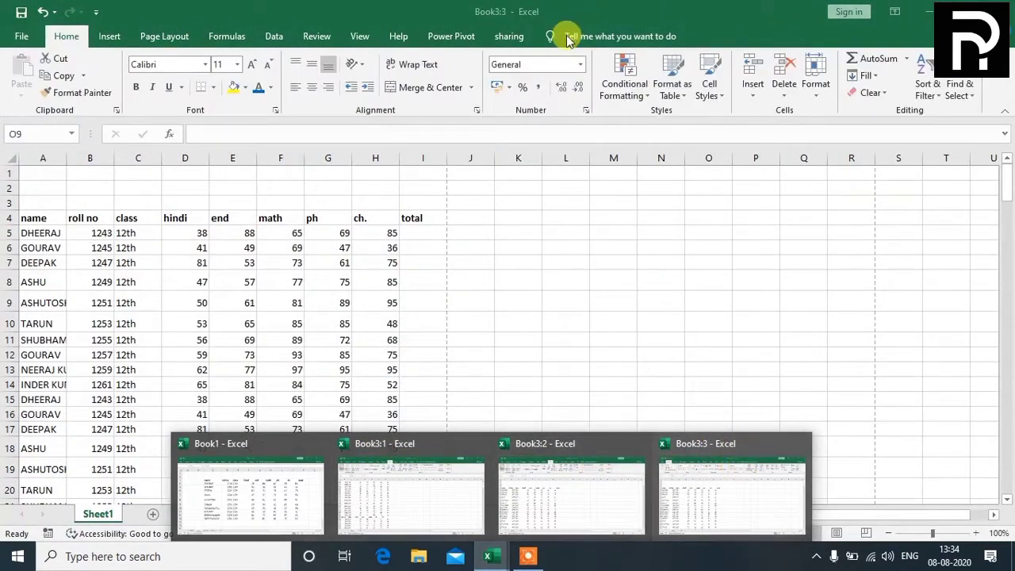
left_click(359, 36)
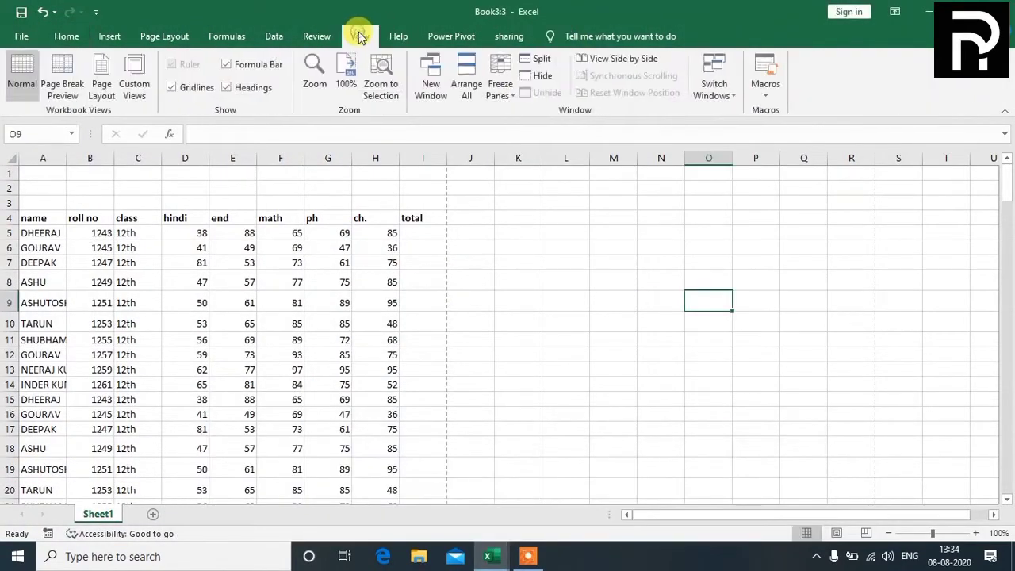
left_click(426, 75)
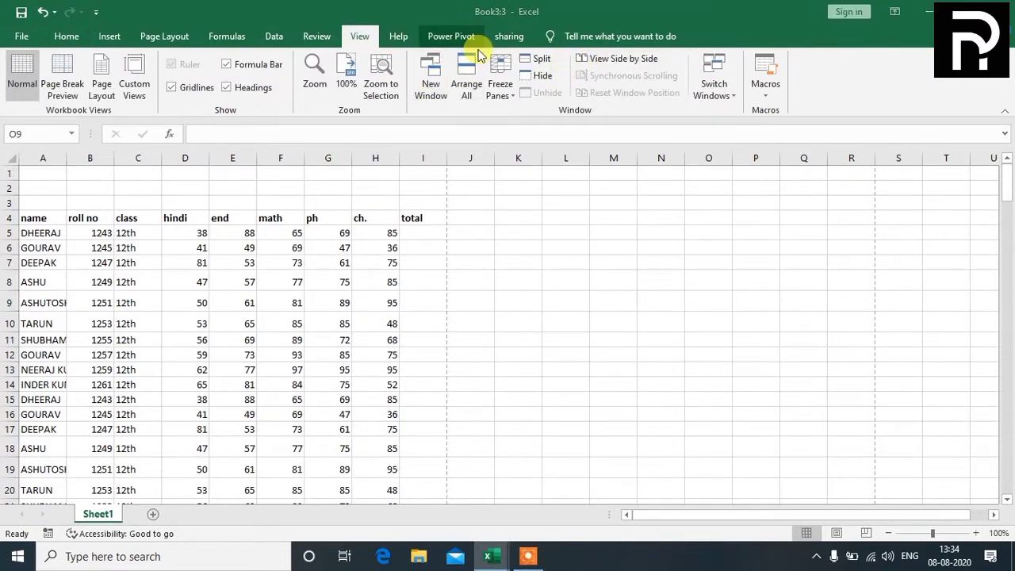
- Switch to the Book3:2 window and enter "hjghjggj" in cell I5 under the total heading
left_click(486, 555)
left_click(499, 452)
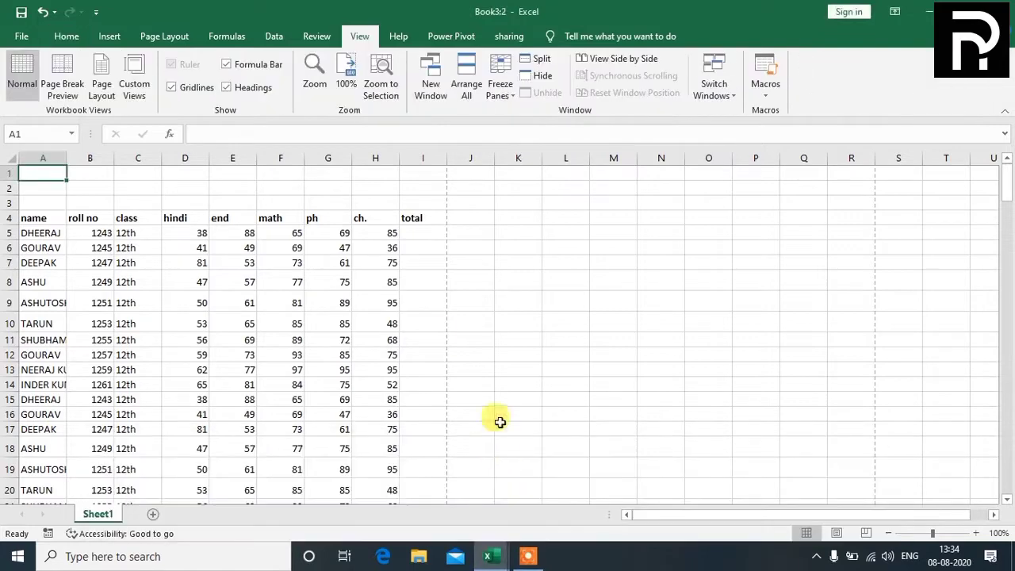
left_click_drag(424, 233, 423, 323)
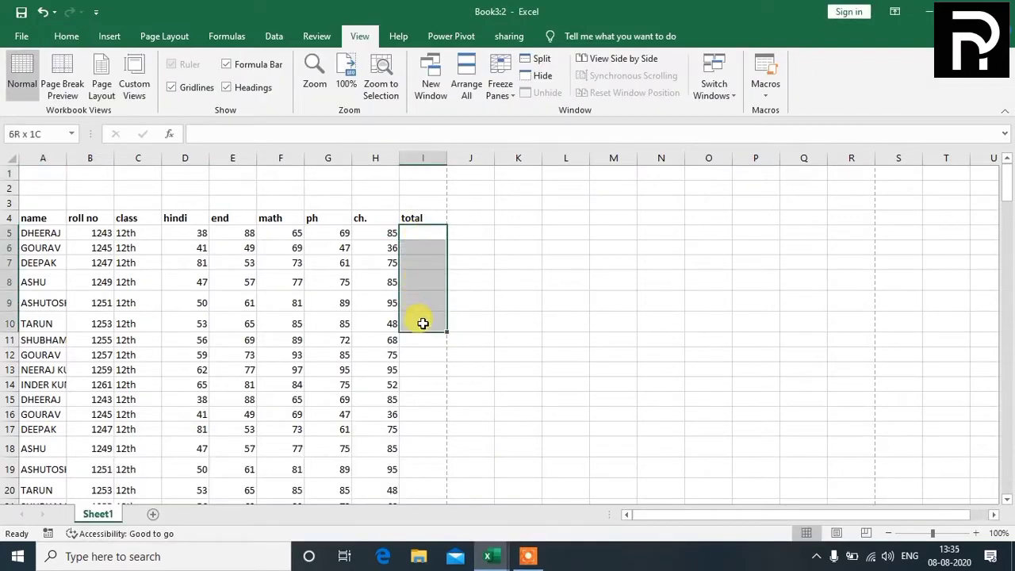
type("hj")
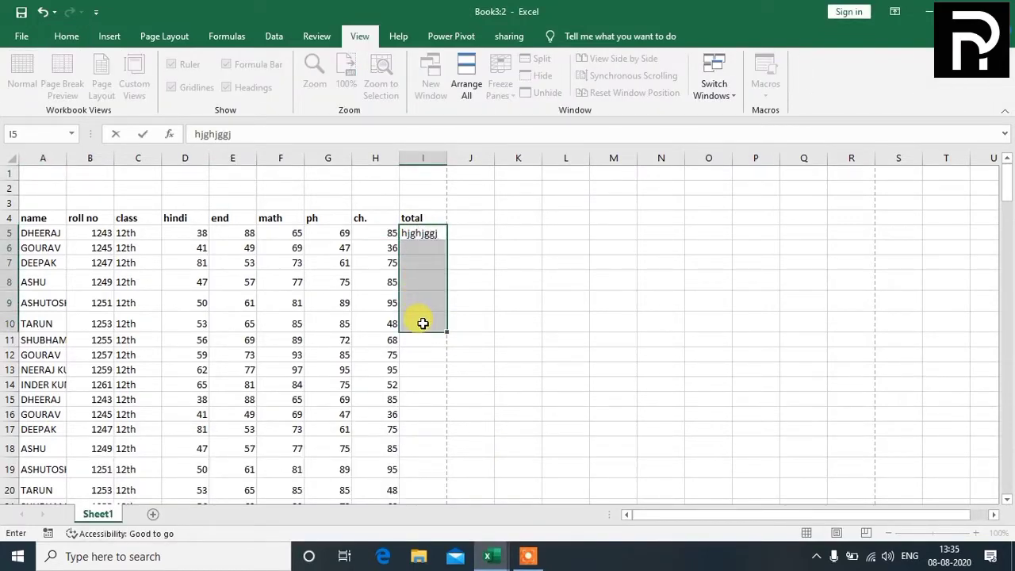
type("ghjggj")
left_click(518, 281)
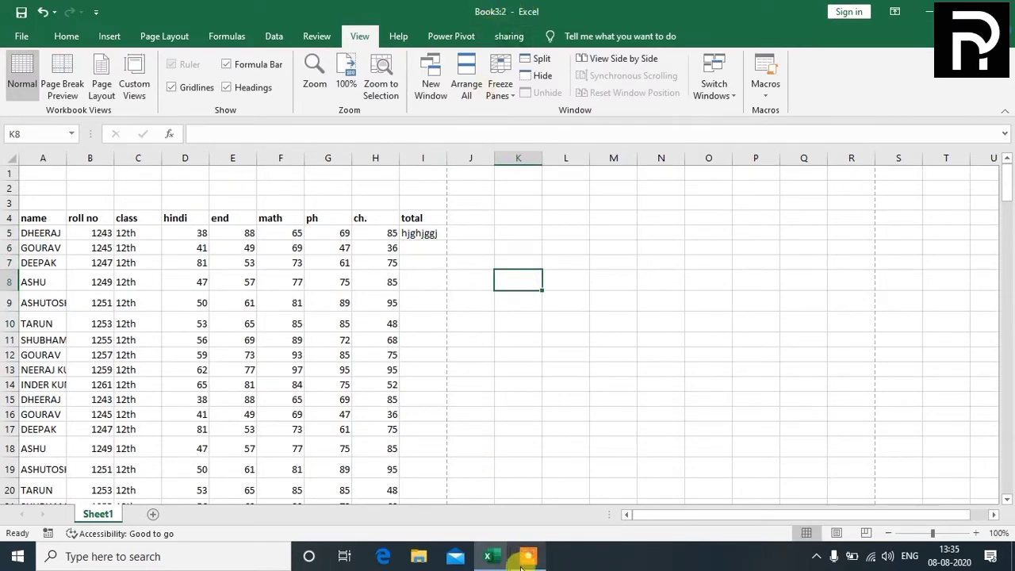
- Switch to the Book3:4 window and check the I5 entry there
mouse_move(492, 553)
left_click(769, 479)
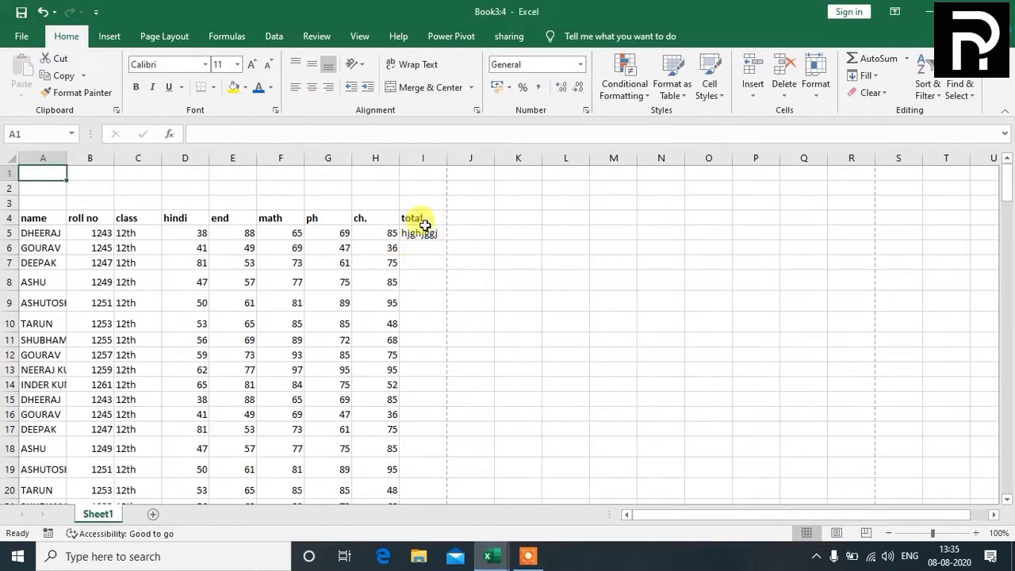
left_click(601, 287)
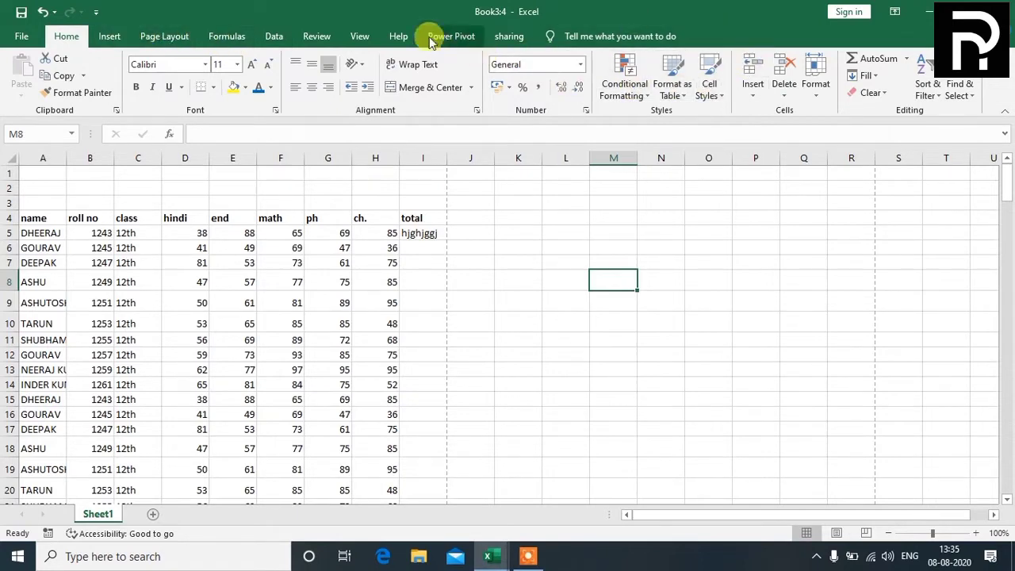
- Arrange all open workbook windows in the Tiled layout
left_click(358, 36)
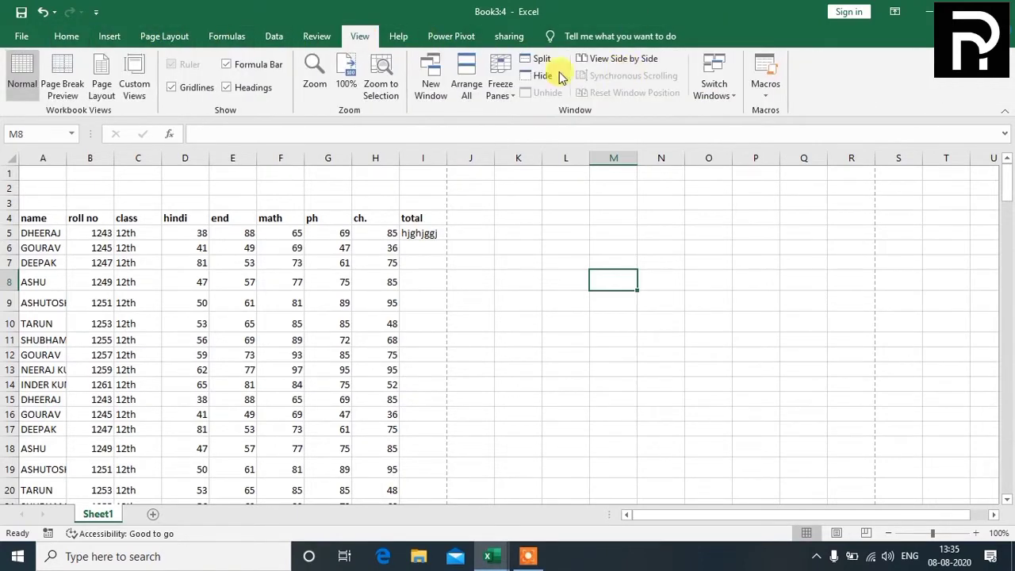
left_click(468, 84)
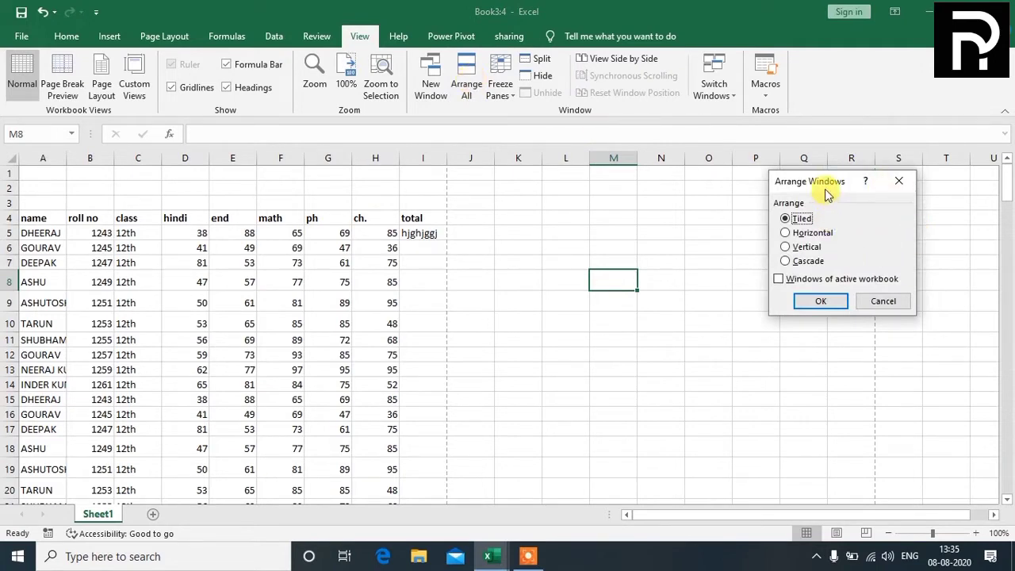
left_click_drag(824, 187, 801, 190)
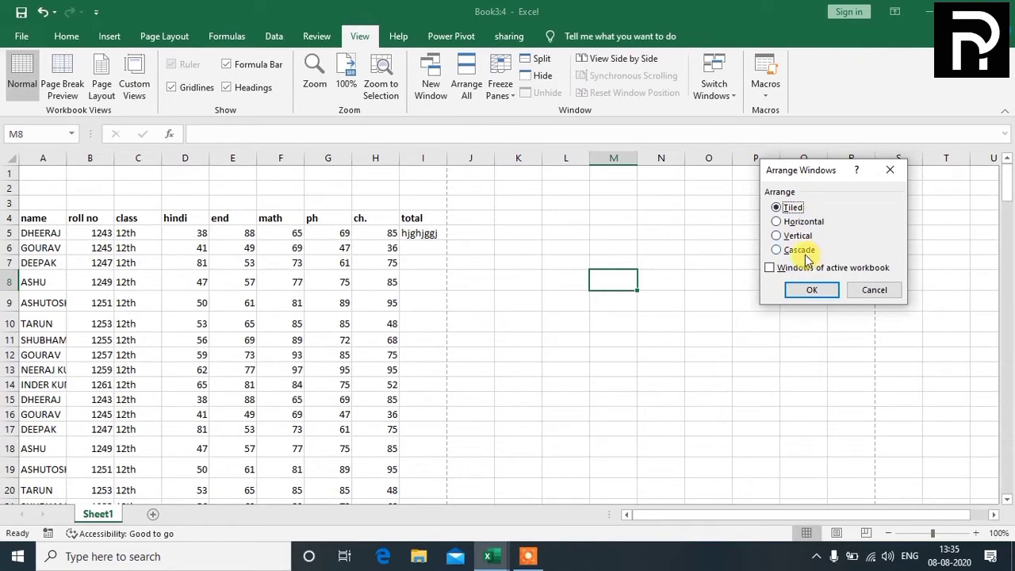
left_click(812, 291)
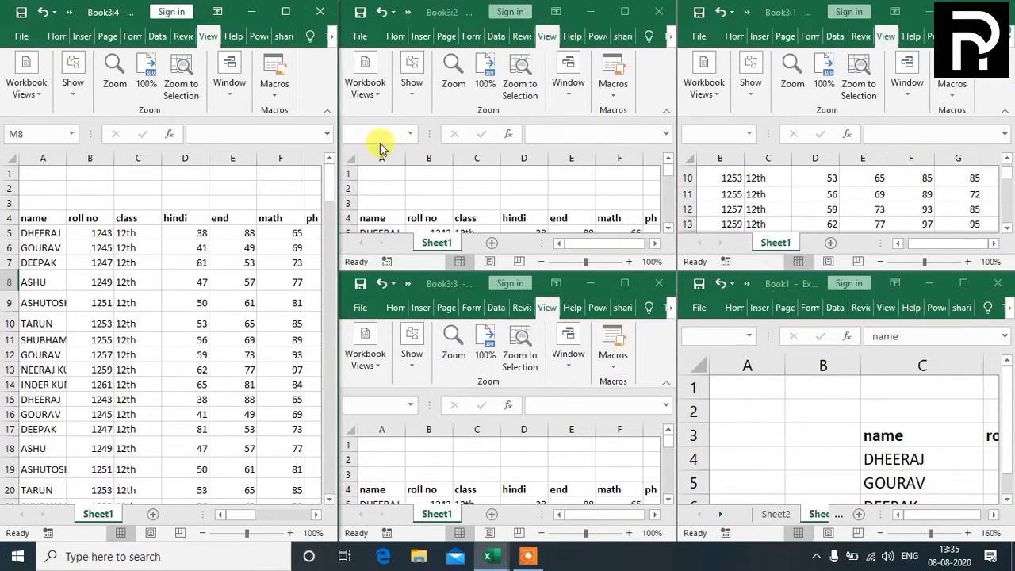
- Rearrange all open workbook windows in the Horizontal layout, and try to close the Book1 workbook
left_click(229, 87)
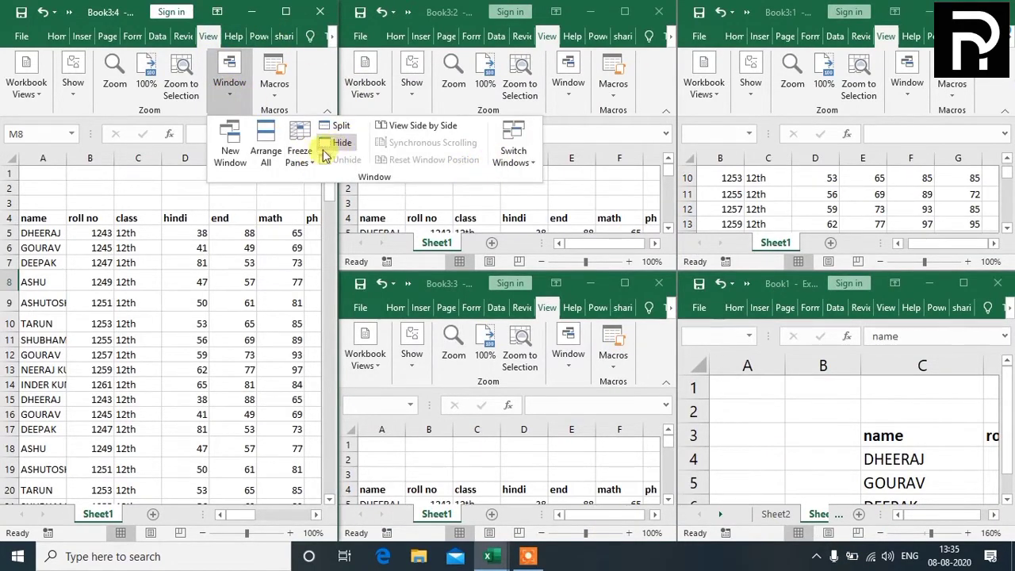
left_click(272, 161)
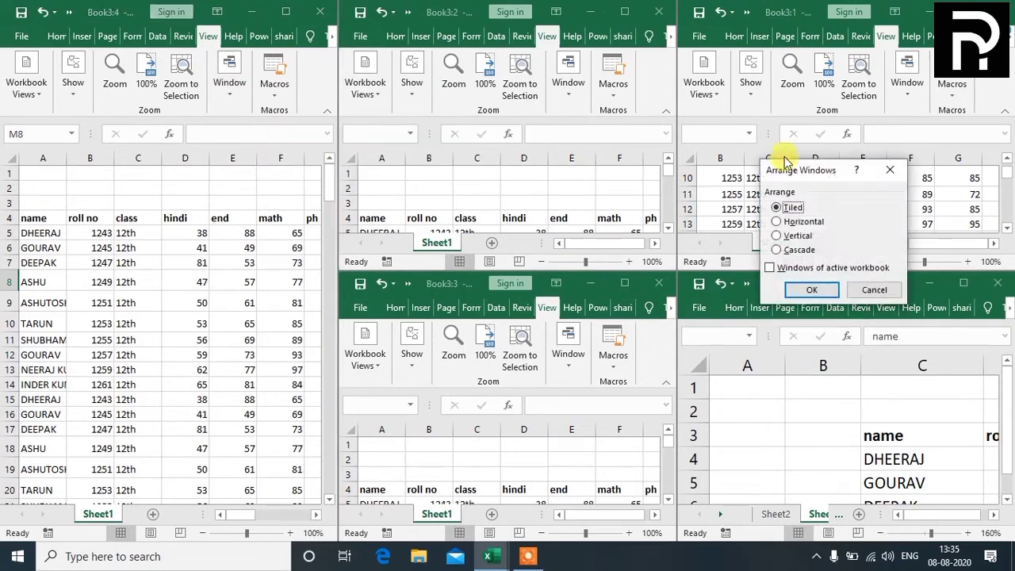
left_click(813, 290)
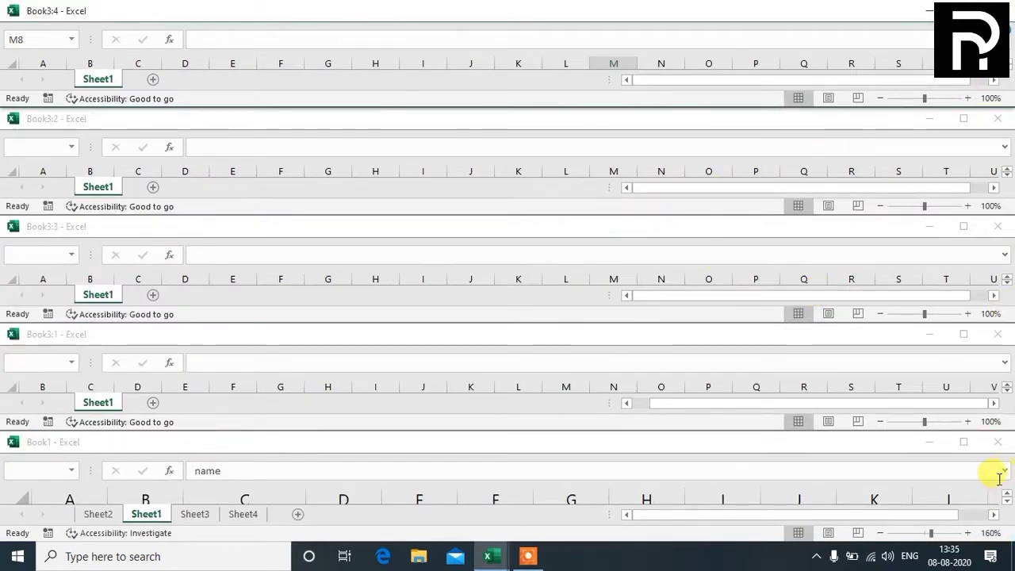
left_click(1001, 444)
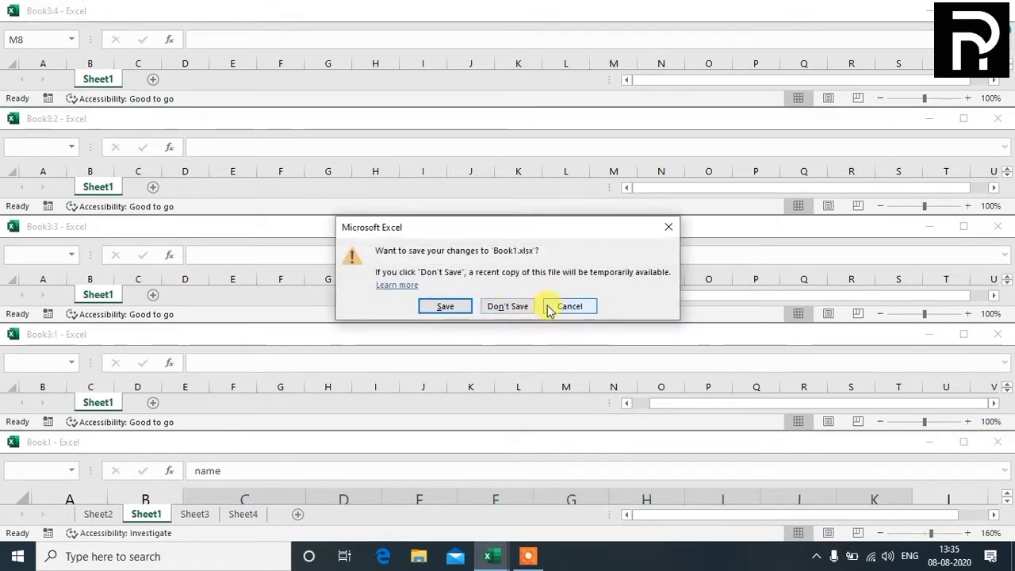
left_click(545, 306)
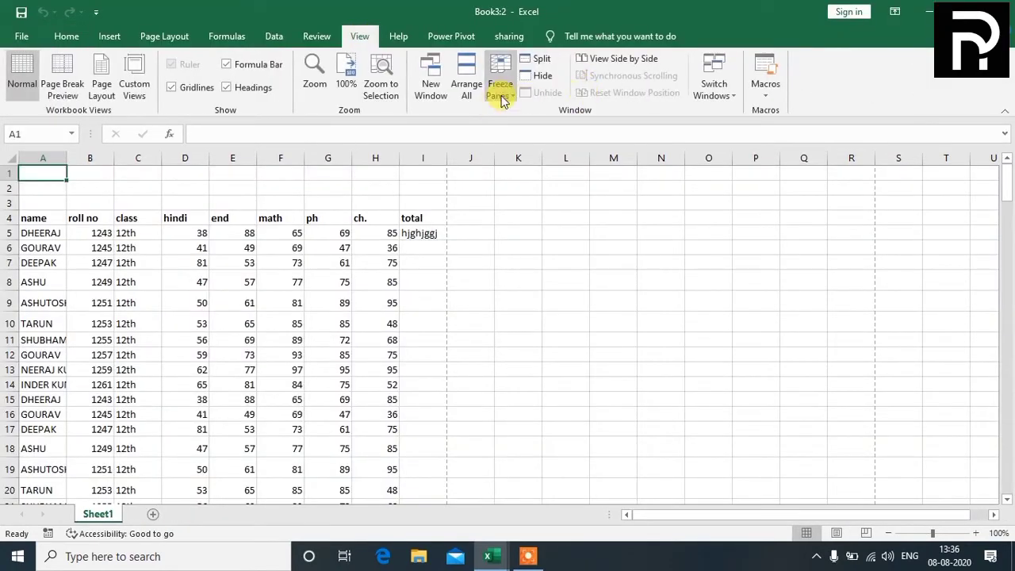
- Review the available freeze options for panes, the top row and the first column
left_click(508, 96)
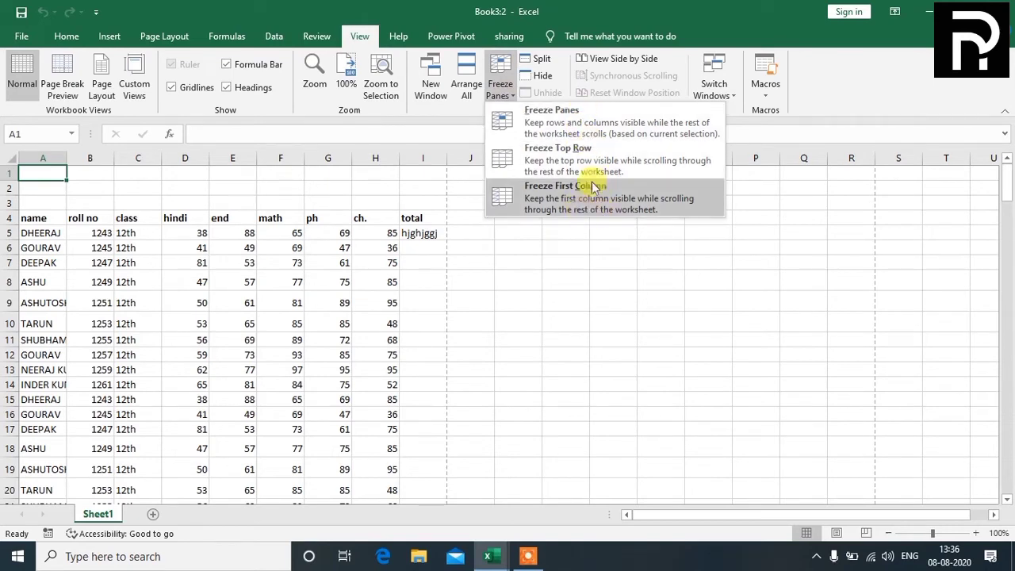
left_click(587, 338)
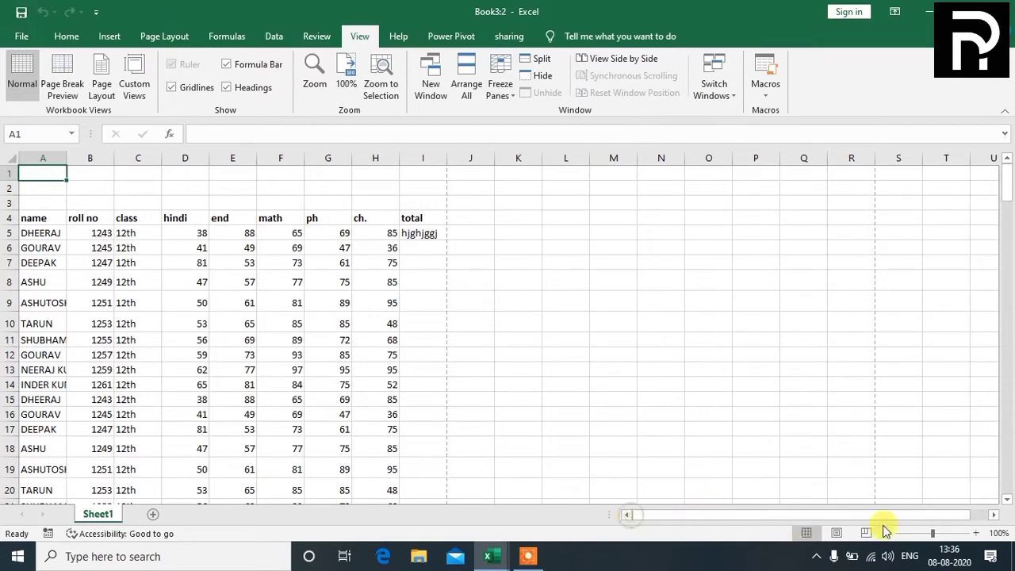
- Set the sheet zoom to 130%, and look through the marks table down to row 66 and back to its header
left_click(974, 534)
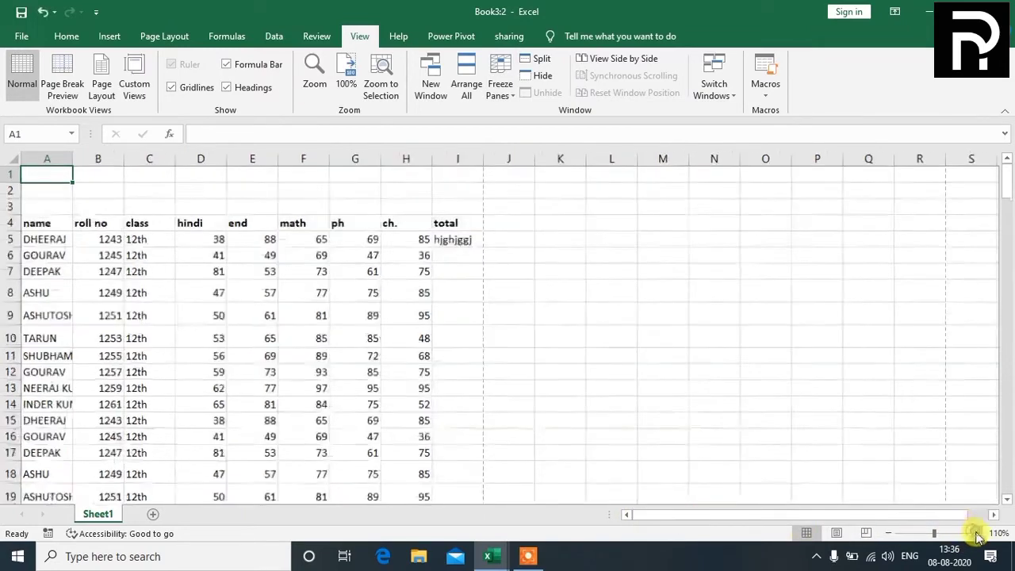
left_click(974, 534)
left_click(978, 533)
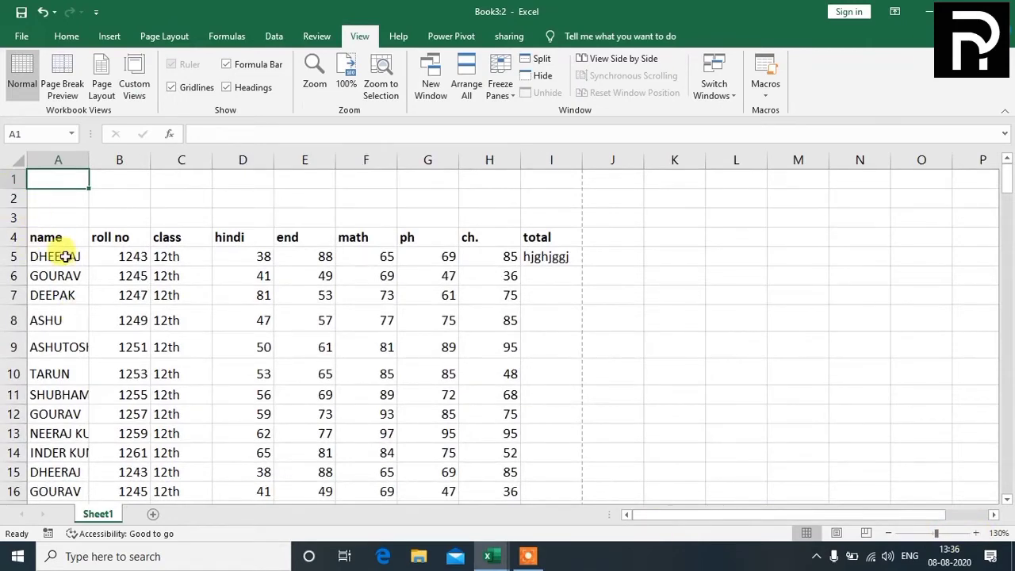
scroll(322, 329, "down", 15)
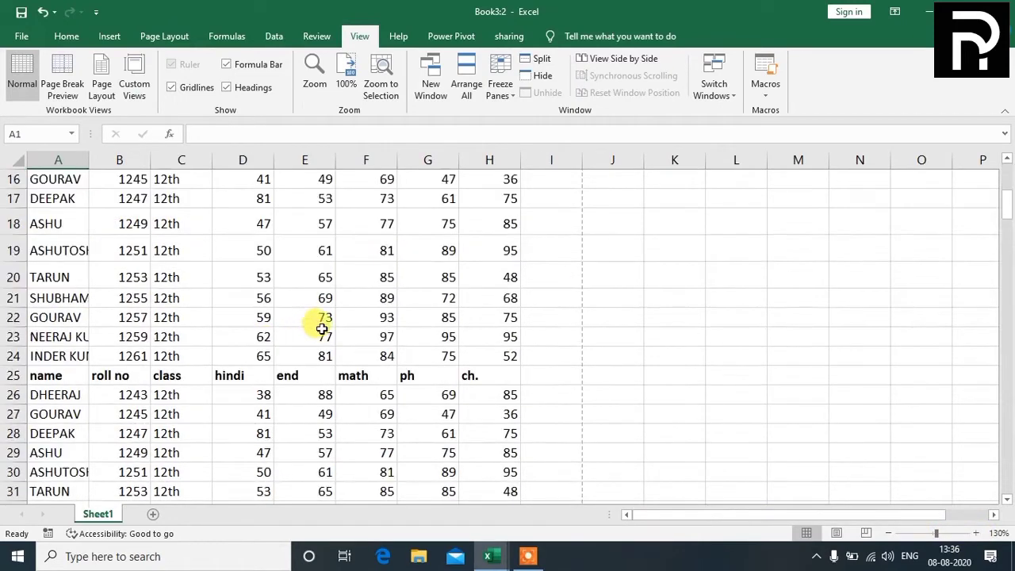
scroll(324, 334, "down", 5)
scroll(324, 334, "up", 1)
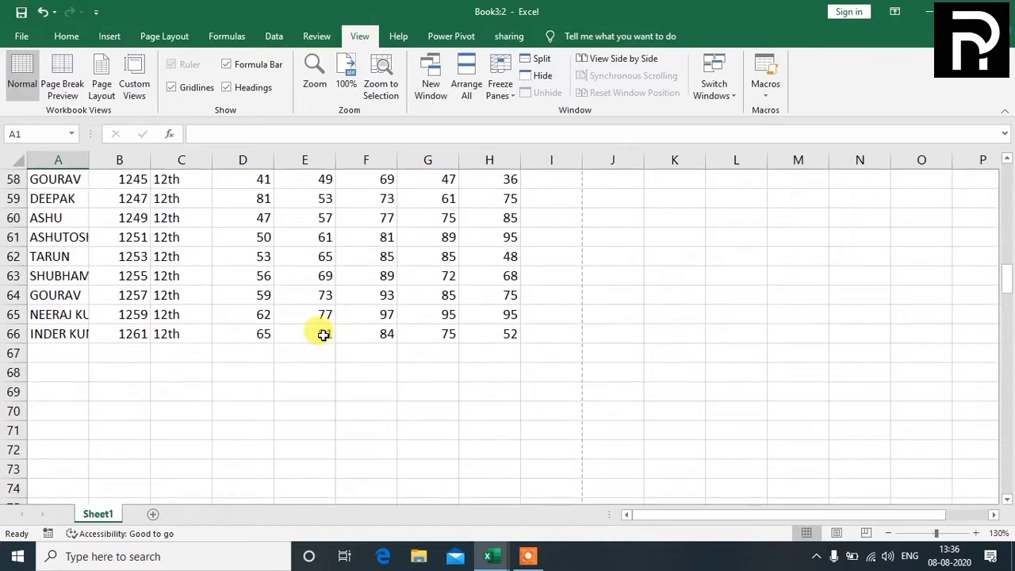
left_click(390, 333)
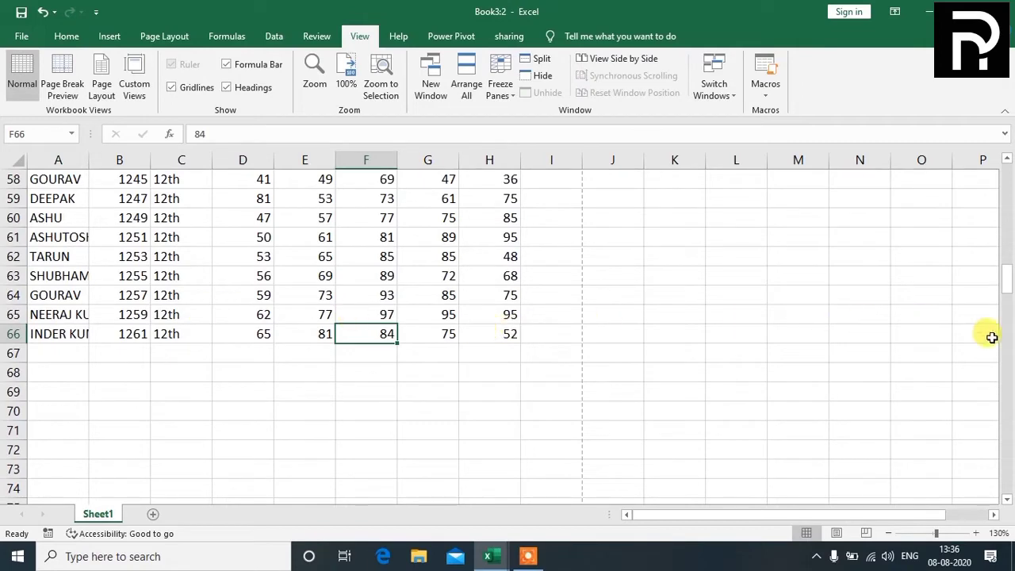
scroll(503, 356, "up", 19)
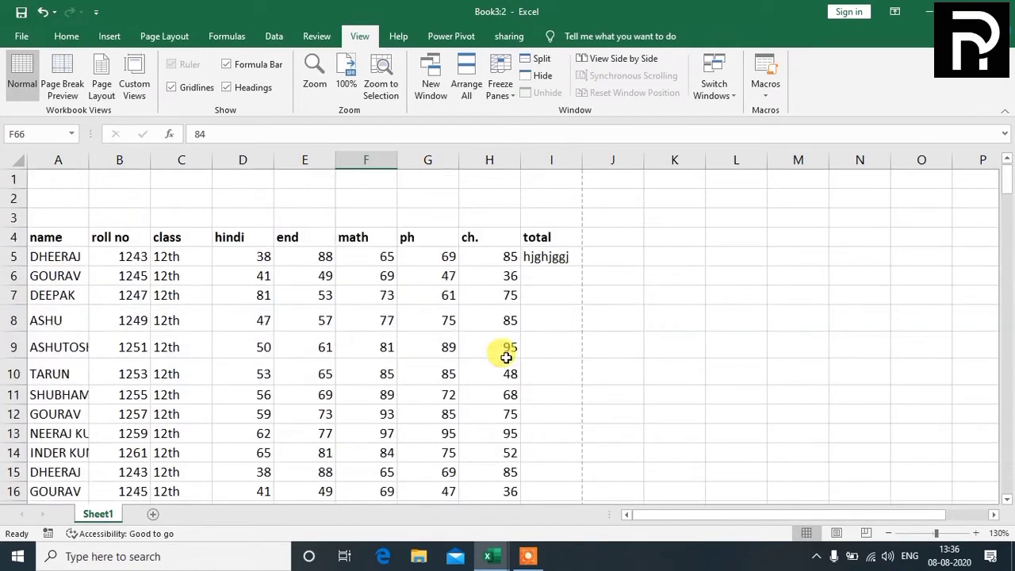
- Copy the subject marks with their headings from the range D4:H66
left_click_drag(560, 256, 560, 221)
left_click_drag(230, 237, 504, 559)
key("ctrl+c")
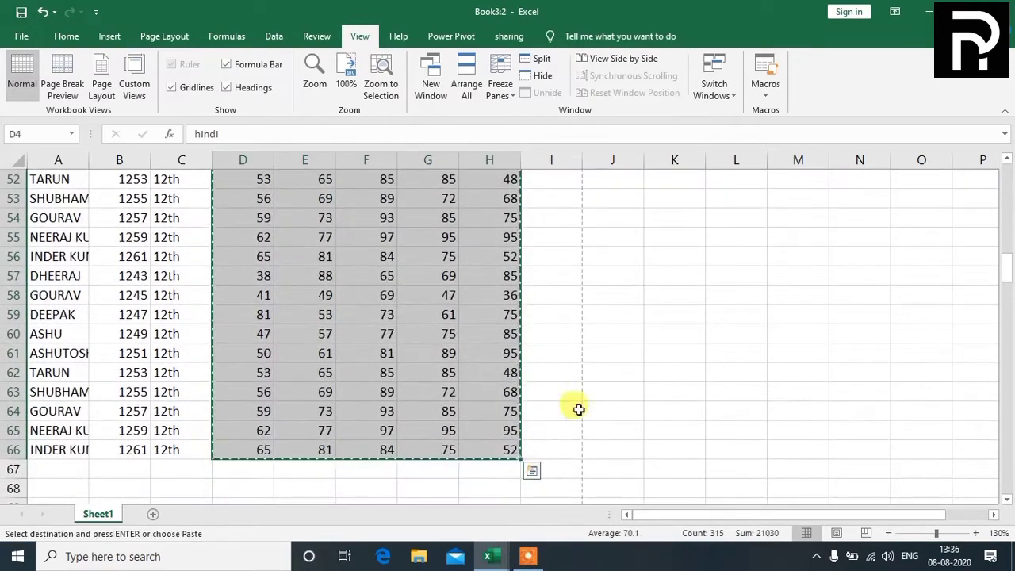
- Paste the copied subject marks with their headings at I4 and again at N4, extending the table to column R
scroll(634, 314, "up", 14)
scroll(635, 314, "up", 3)
left_click(564, 236)
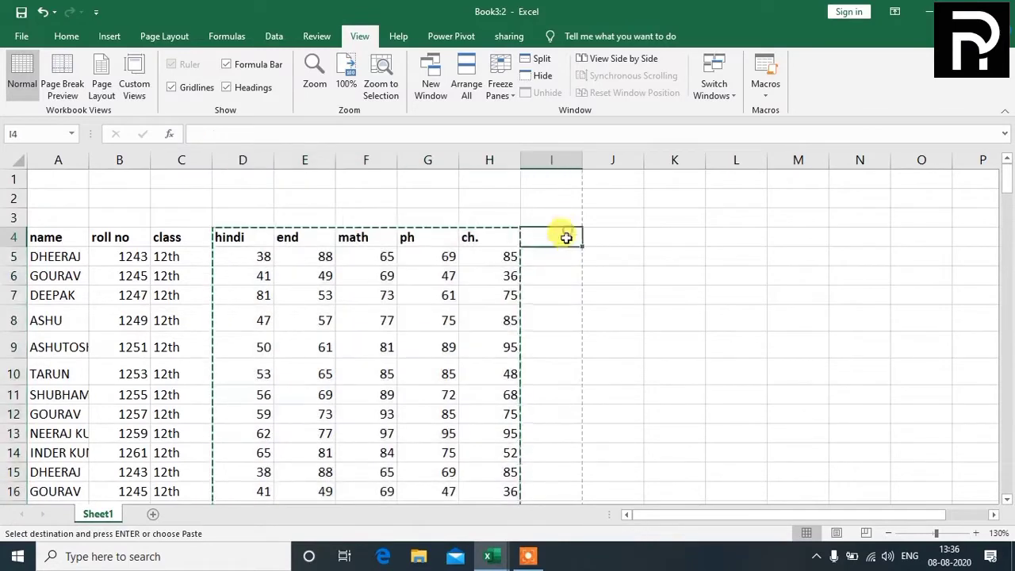
key("ctrl+v")
left_click(847, 235)
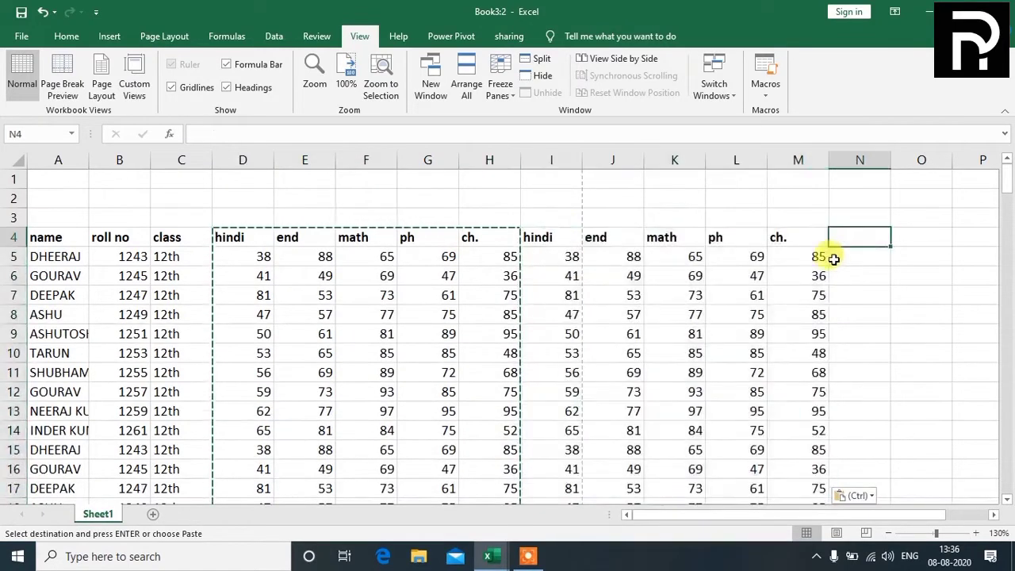
key("ctrl+v")
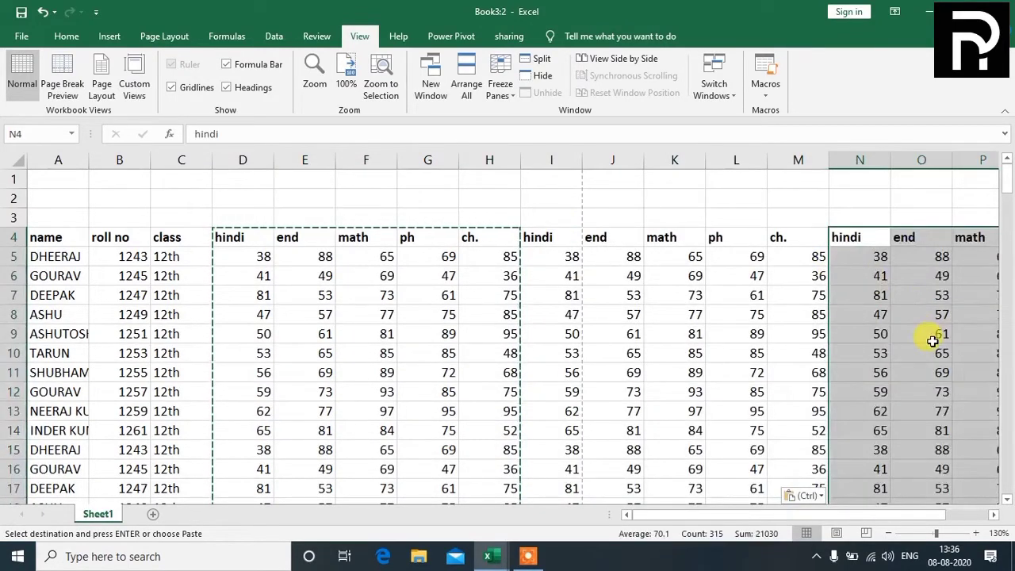
left_click(932, 337)
key("Escape")
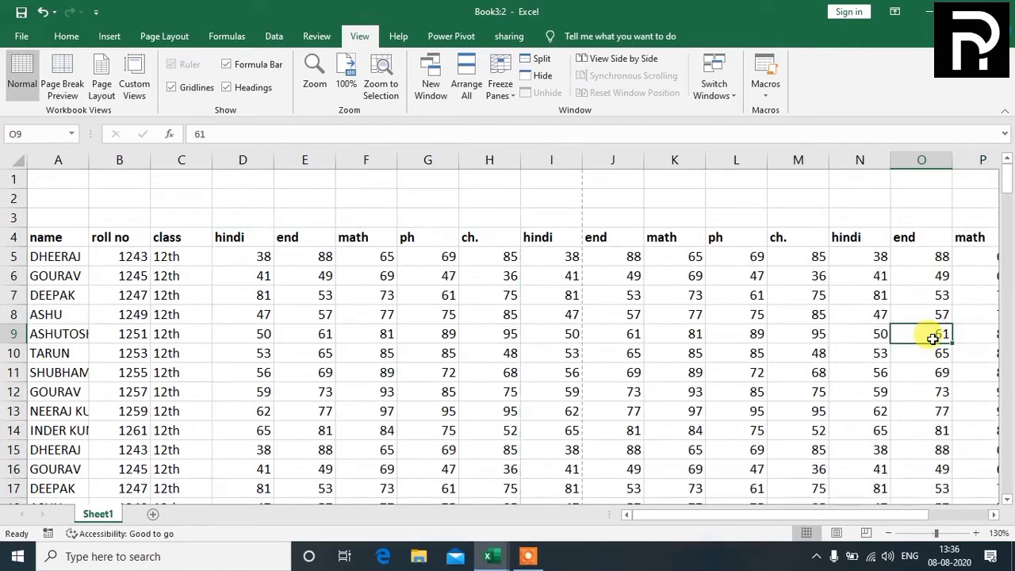
- Examine the widened marks table across past column R and down past row 25, checking how names and headings scroll
key("Right")
key("Right")
key("Right")
key("Right")
key("Right")
key("Right")
key("Right")
key("Right")
key("Right")
key("Right")
key("Right")
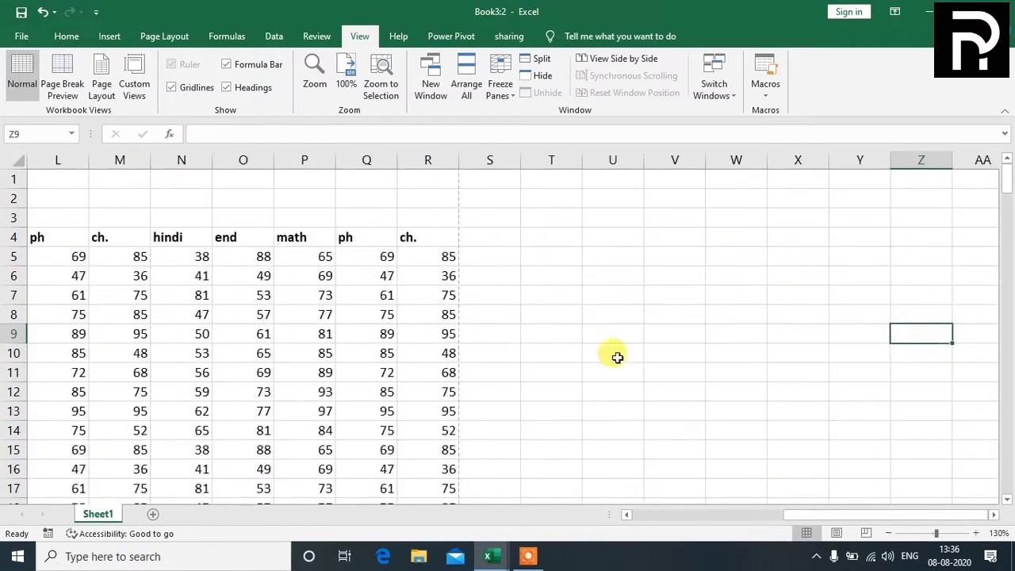
left_click(449, 376)
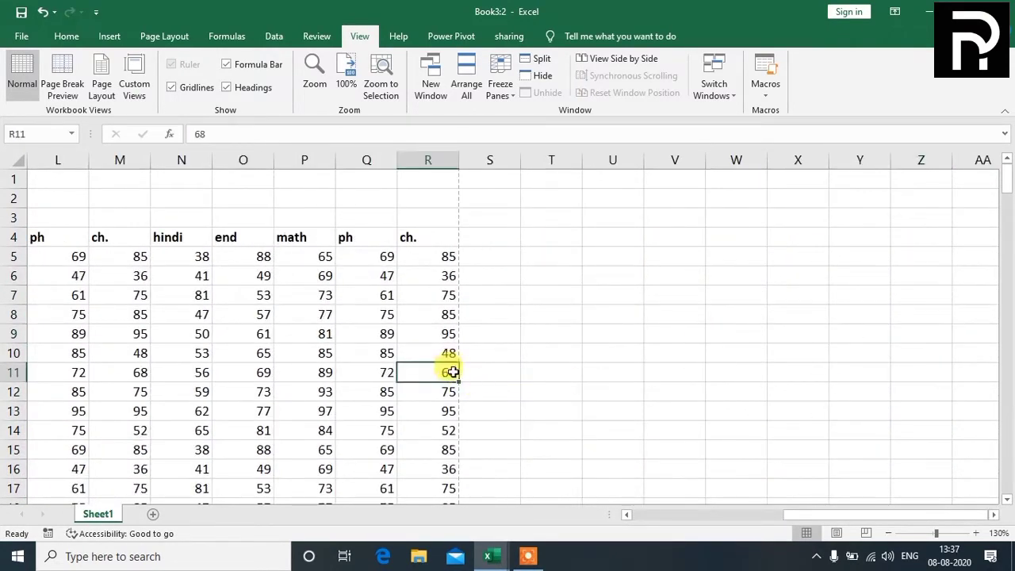
left_click(450, 430)
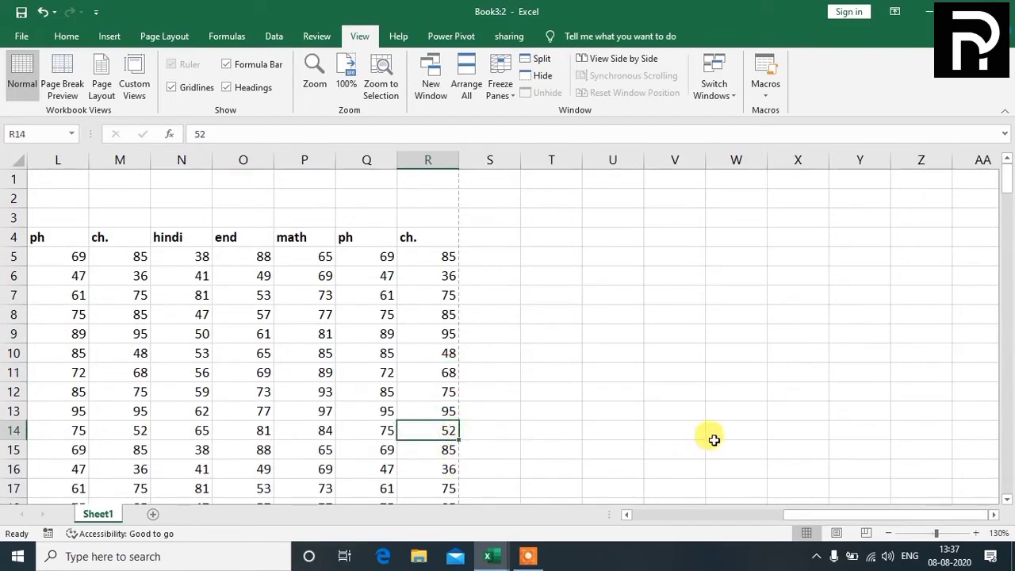
key("Left")
key("Left")
key("Left")
key("Left")
key("Left")
key("Left")
key("Left")
key("Left")
key("Left")
key("Left")
key("Left")
key("Left")
key("Left")
key("Left")
key("Left")
key("Left")
key("Left")
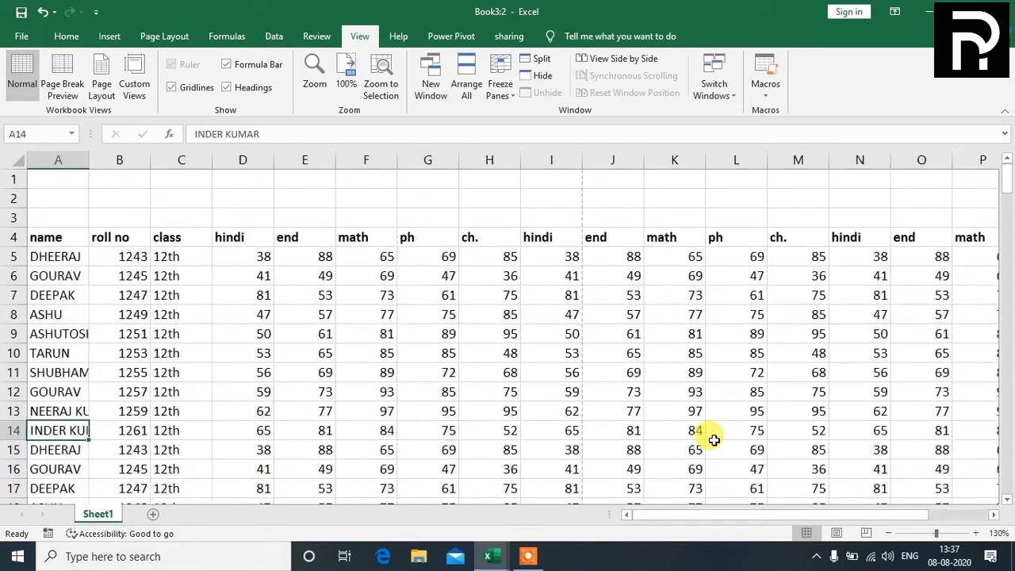
left_click(61, 395)
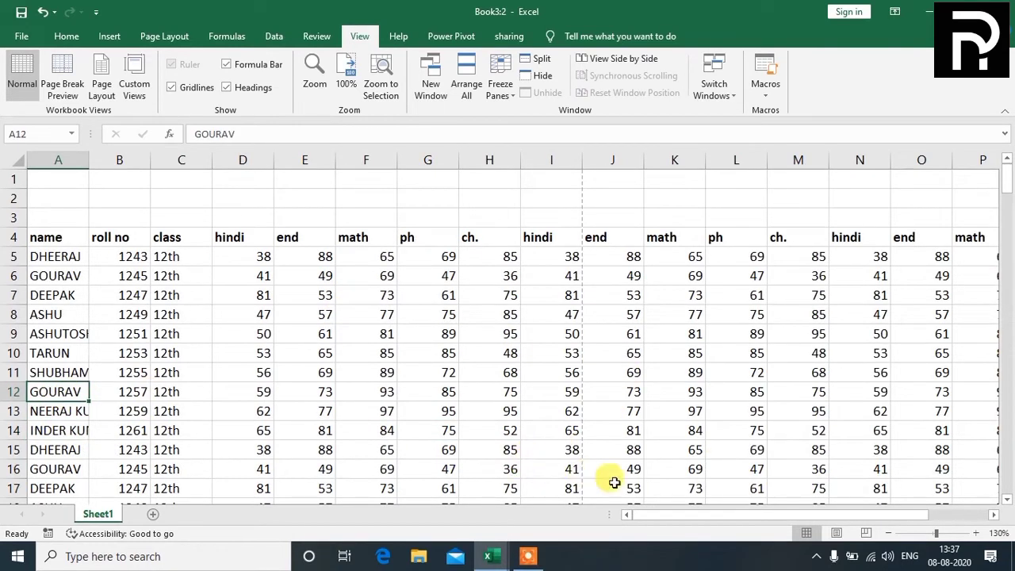
left_click_drag(667, 517, 827, 527)
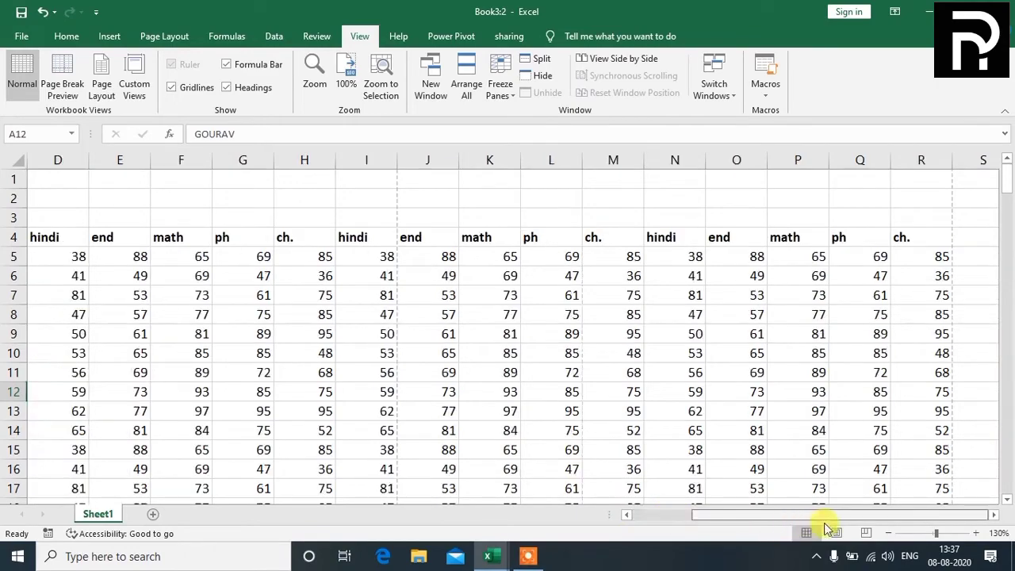
left_click(646, 519)
scroll(415, 338, "down", 8)
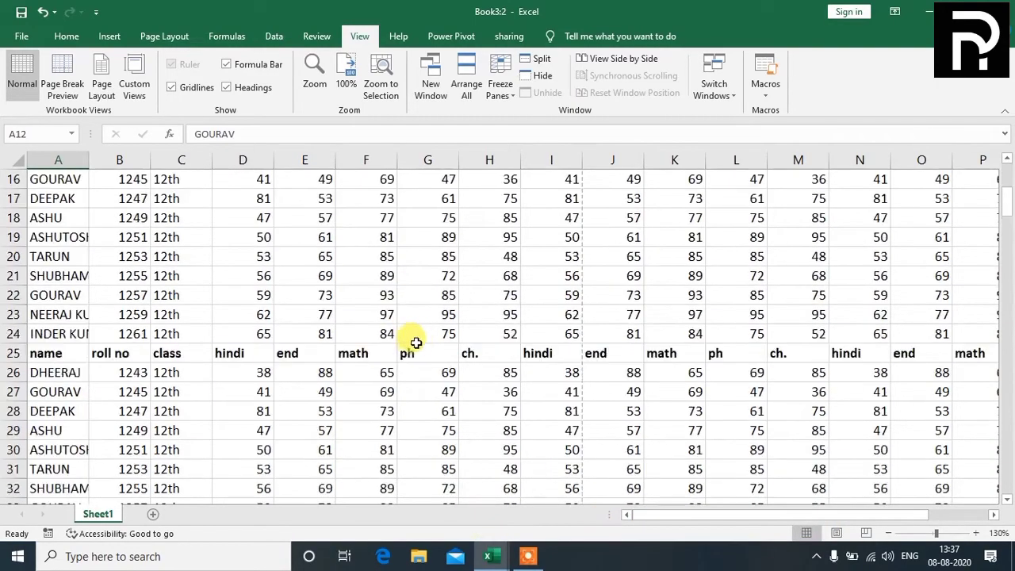
scroll(424, 341, "down", 3)
scroll(427, 341, "up", 11)
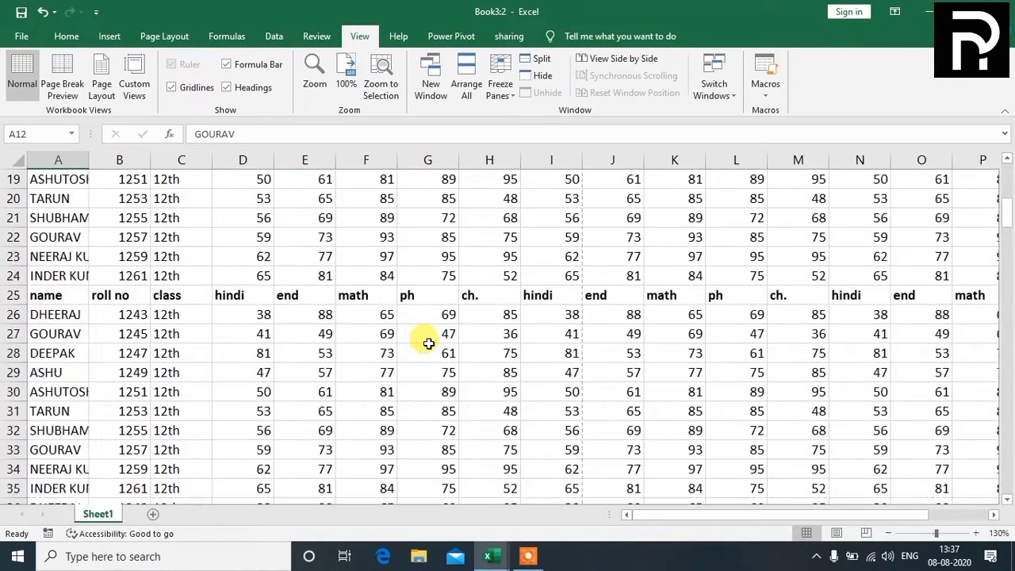
- Freeze the panes at cell B5 so that rows 1 to 4 and the name column are locked
left_click(500, 87)
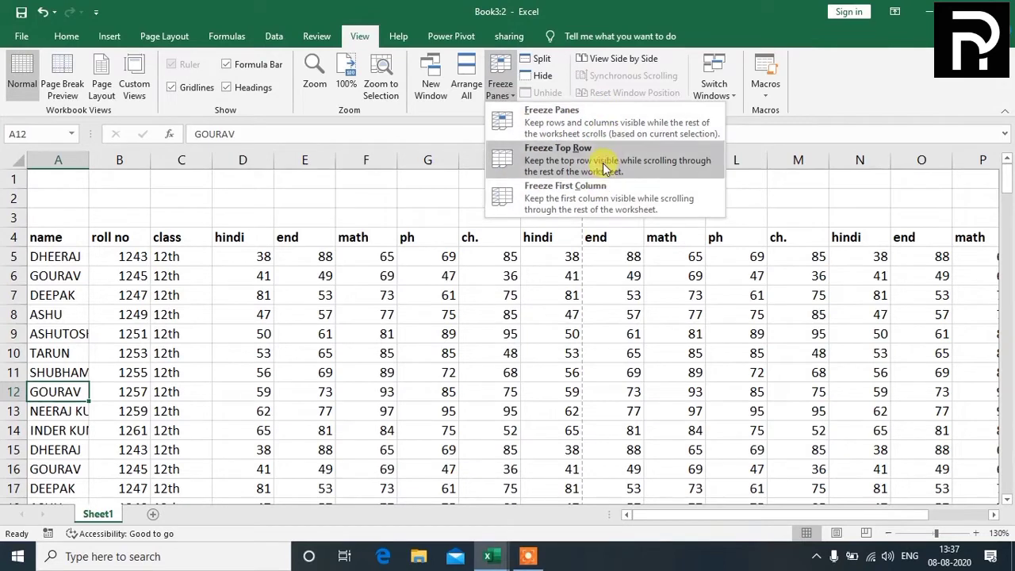
left_click(127, 252)
left_click(115, 254)
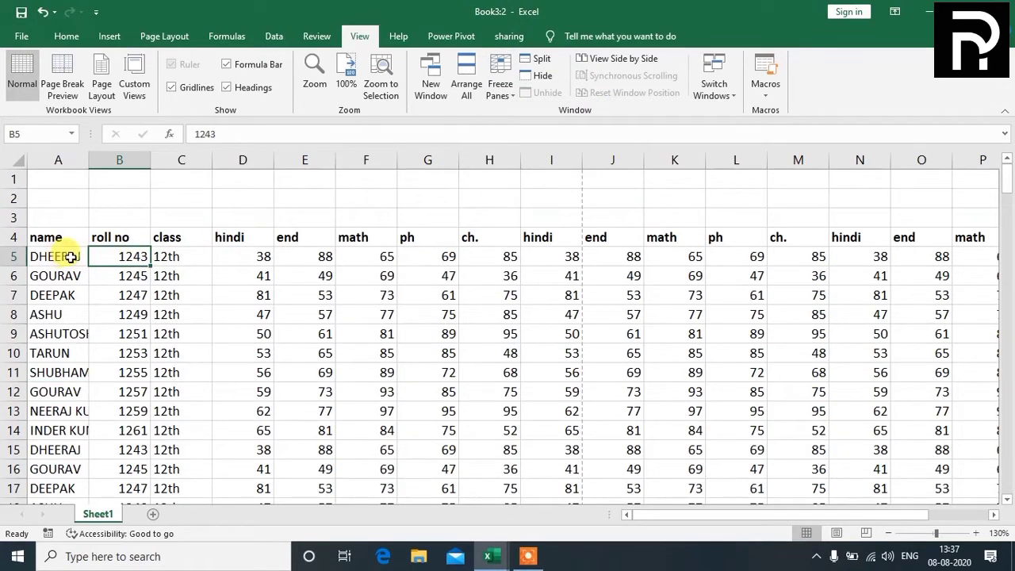
left_click(501, 83)
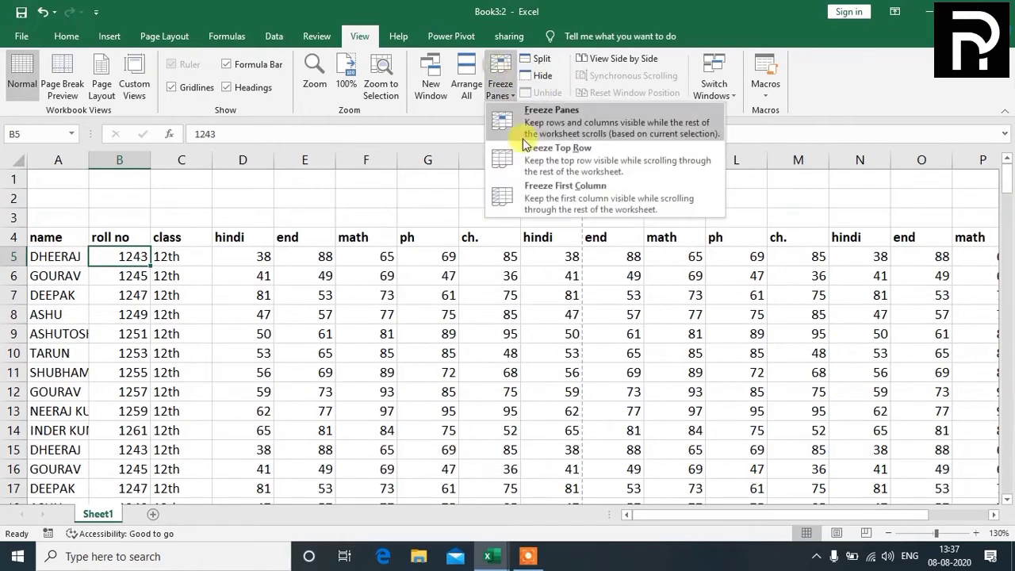
left_click(526, 142)
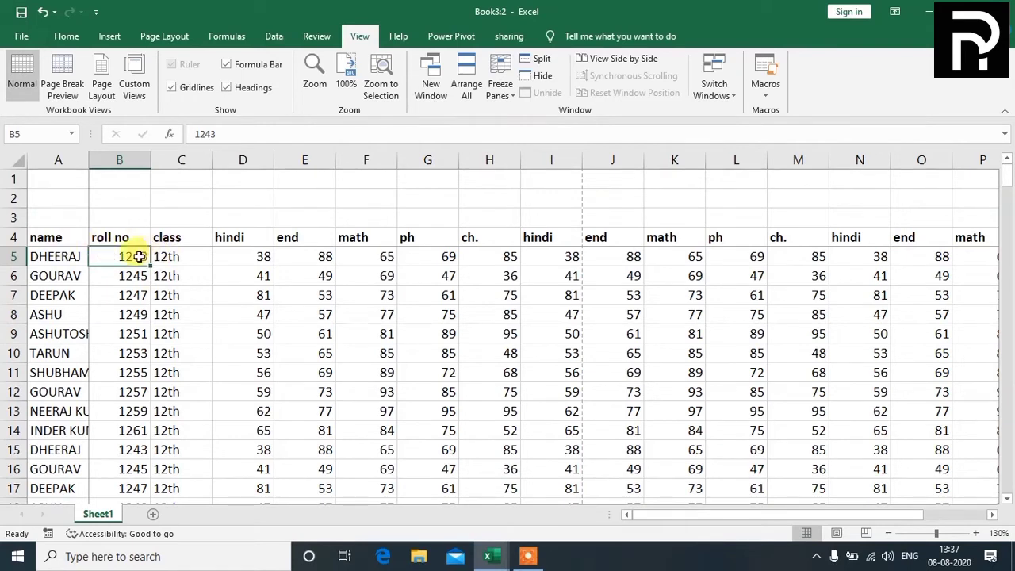
- Unfreeze the panes, and apply Freeze Panes again at cell B5
left_click(502, 89)
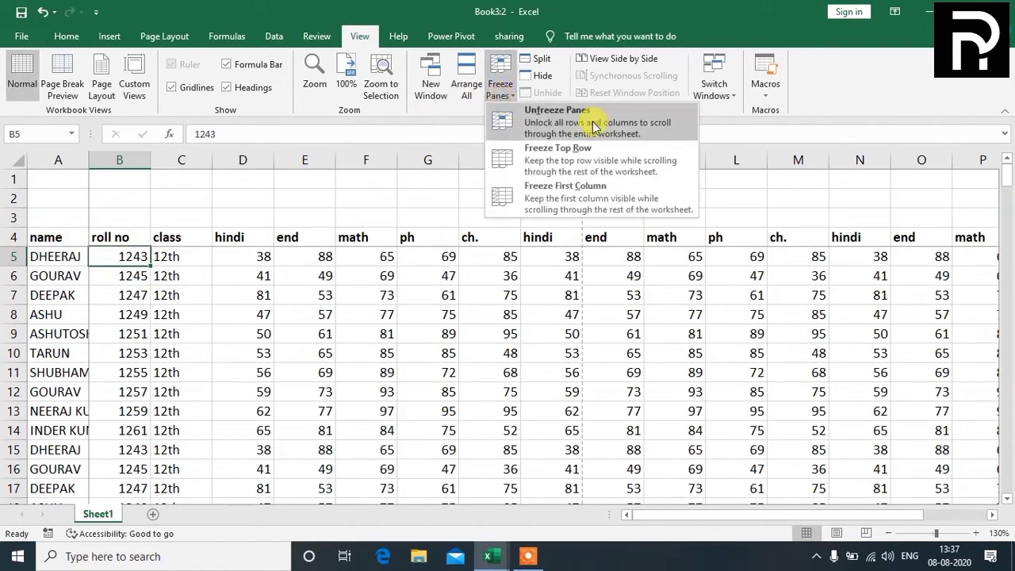
left_click(546, 133)
left_click(508, 89)
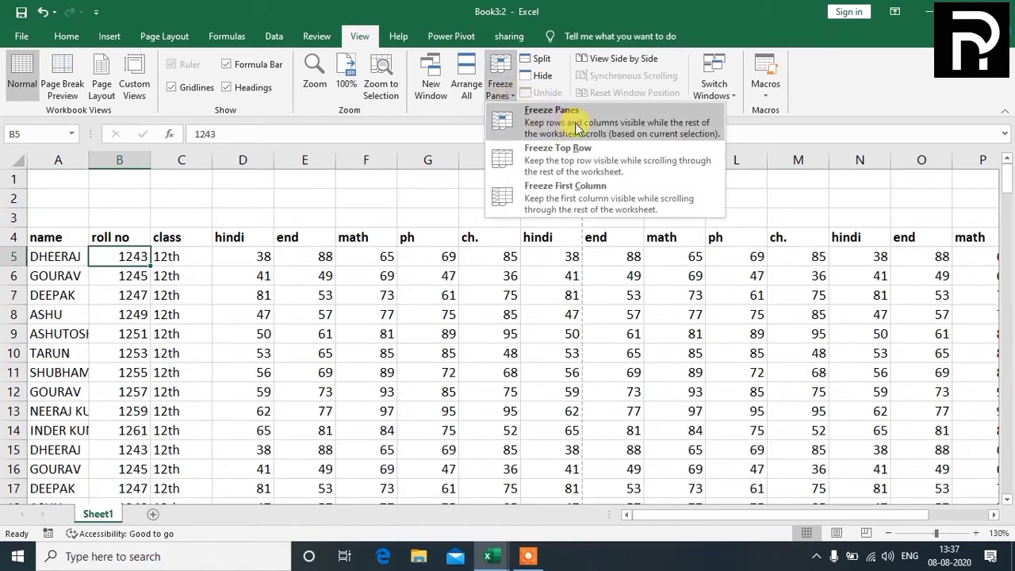
left_click(563, 133)
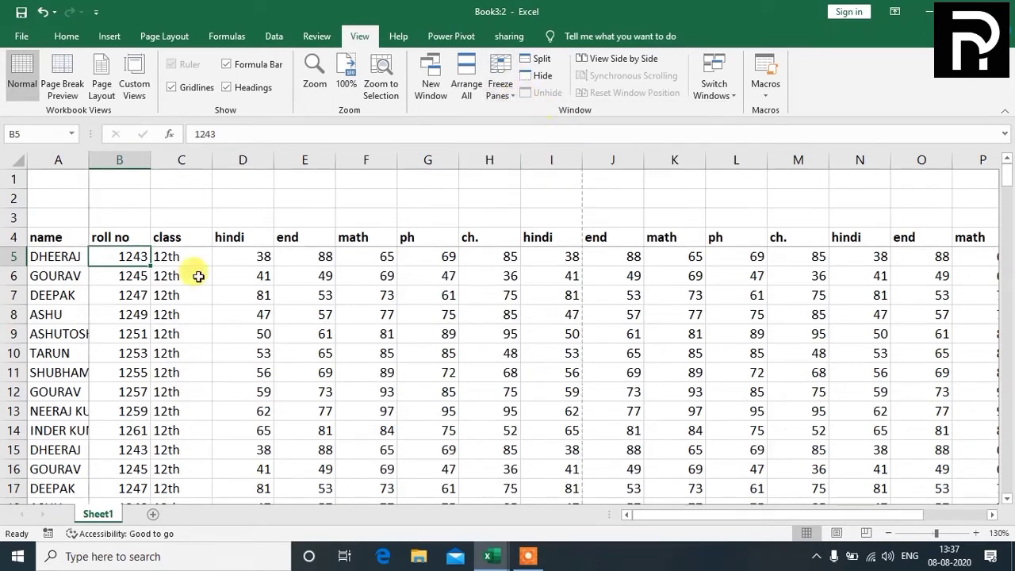
- Check the frozen name column and heading row by moving along row 7 to column AB and viewing the rows down to 56
left_click(361, 332)
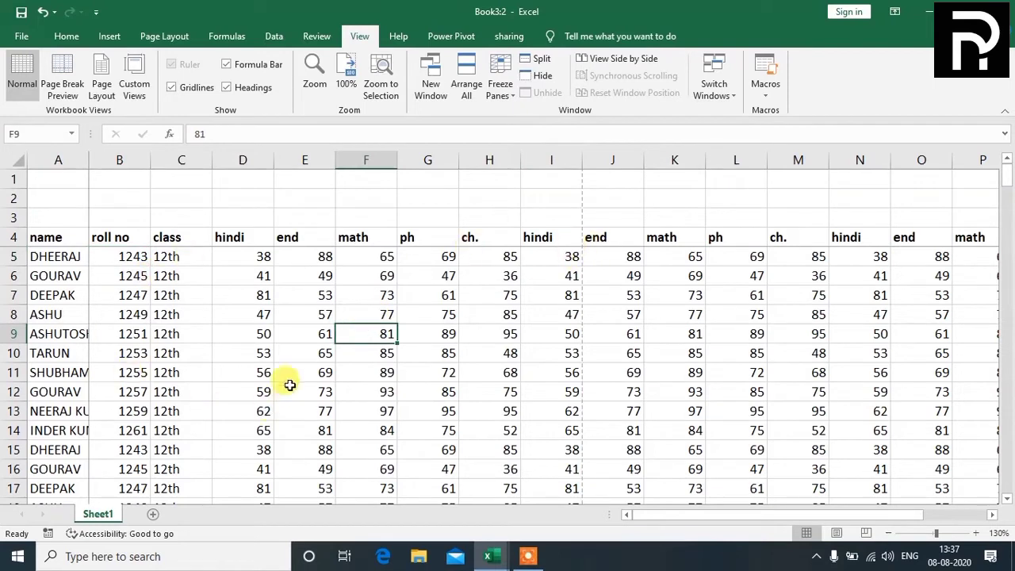
left_click(290, 295)
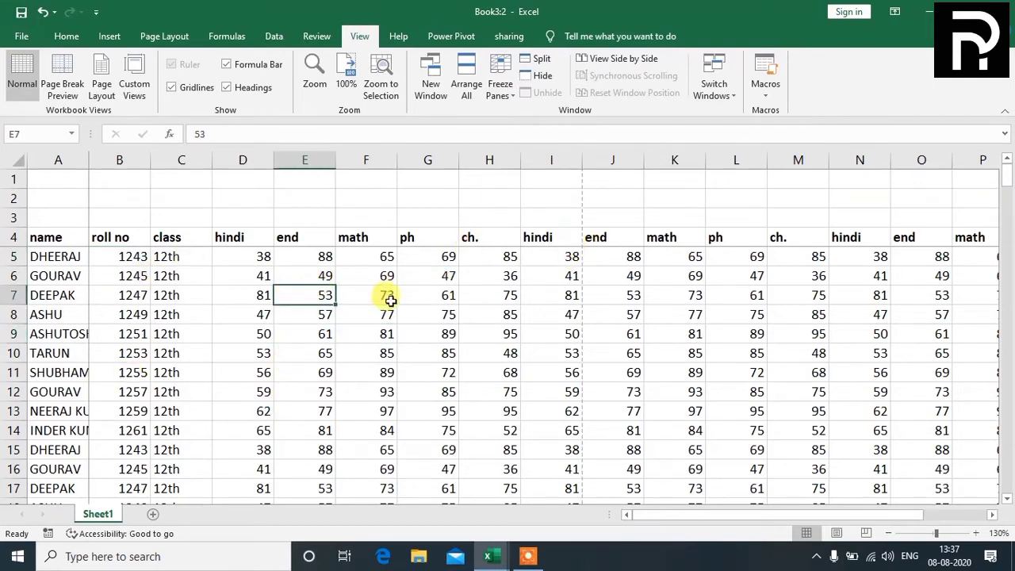
key("Right")
key("Right")
key("Right")
key("Right")
key("Right")
key("Right")
key("Right")
key("Right")
key("Right")
key("Right")
key("Right")
key("Right")
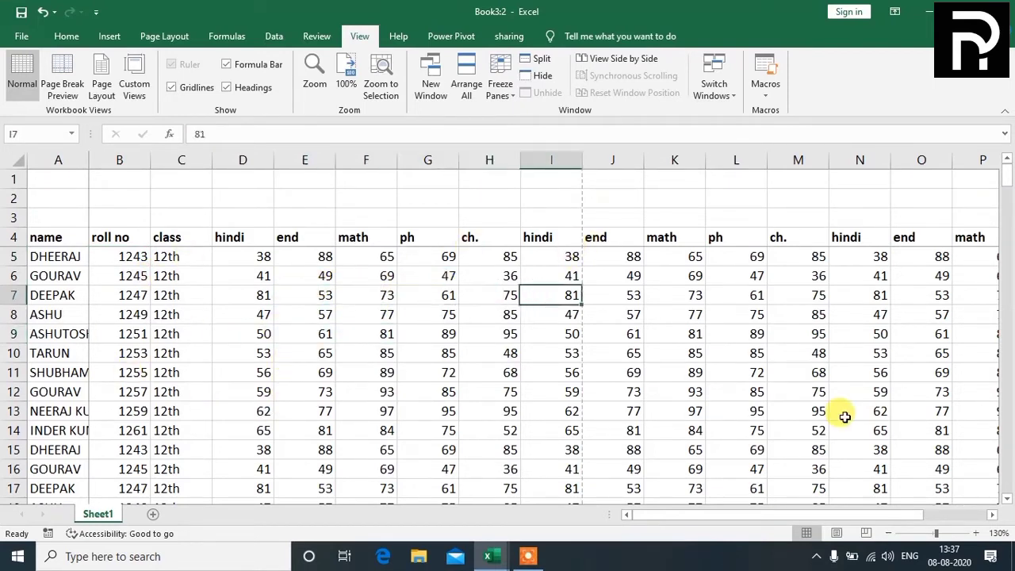
key("Right")
key("Right")
key("Right")
key("Right")
key("Right")
key("Right")
key("Right")
key("Right")
key("Right")
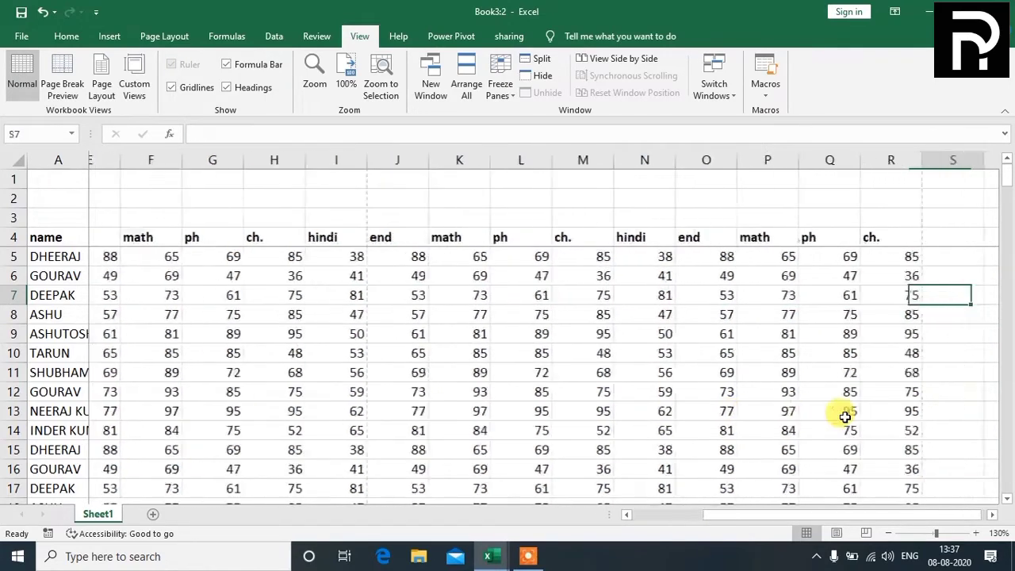
key("Right")
key("Right")
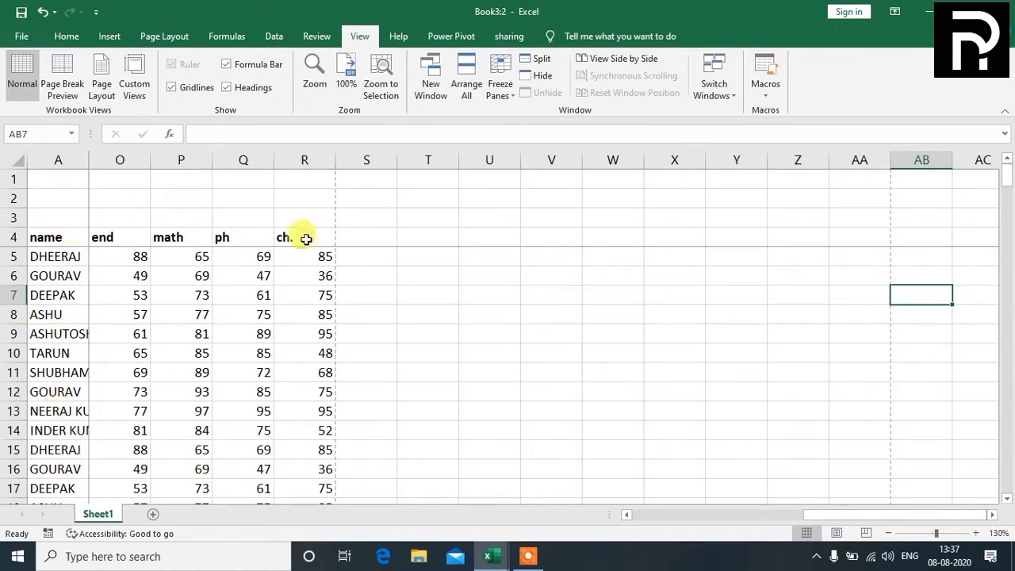
scroll(321, 369, "down", 8)
scroll(315, 373, "down", 7)
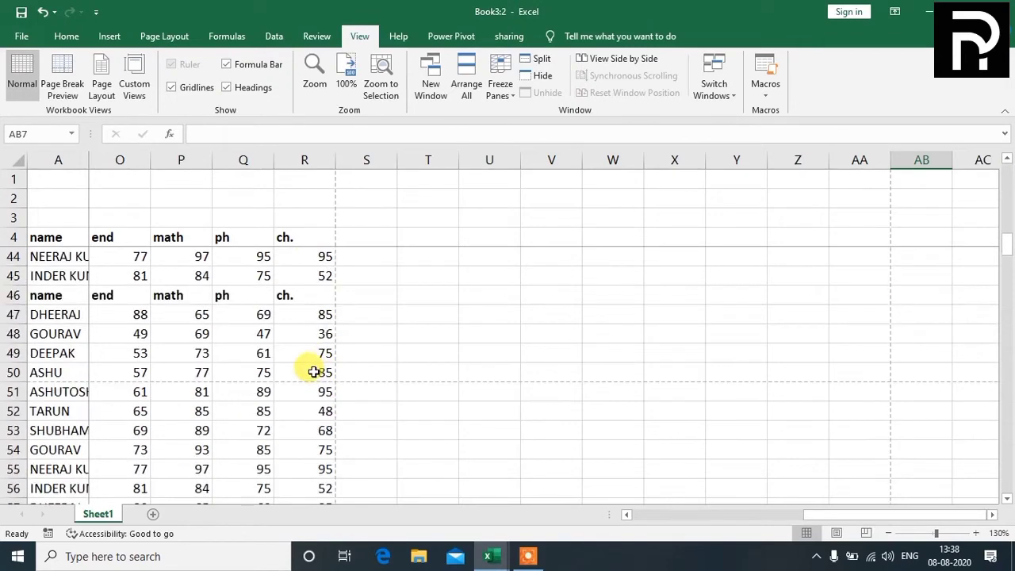
scroll(314, 371, "up", 15)
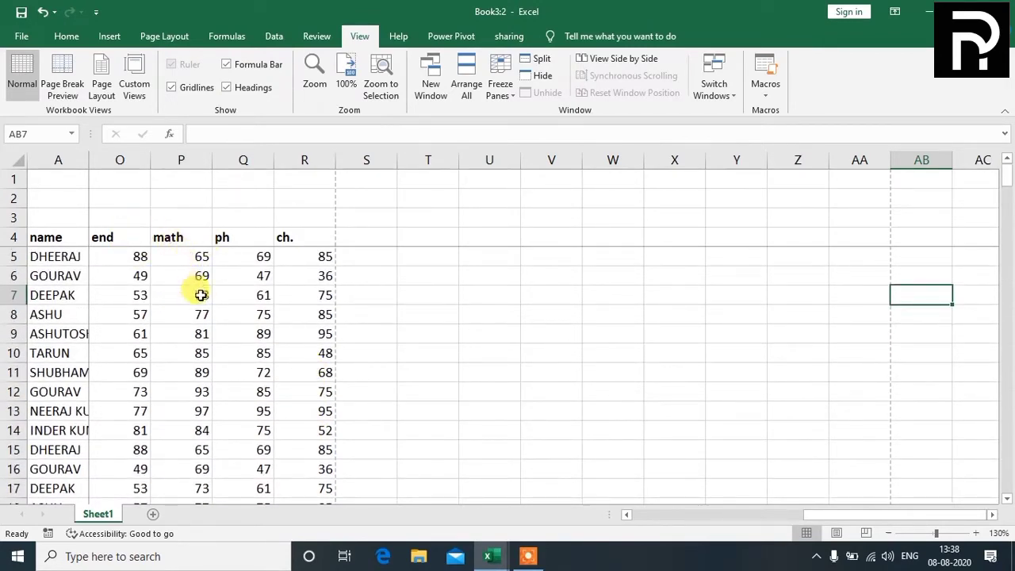
- Go back along row 8 to the name column, checking the subject columns beside the frozen names
left_click(205, 309)
key("Left")
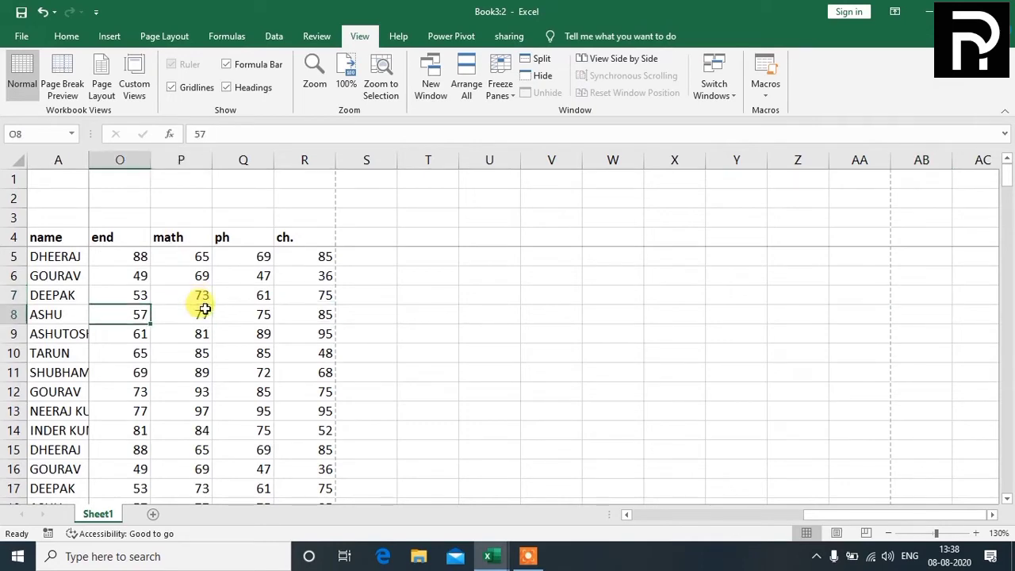
key("Left")
key("Left")
key("Left")
key("Left")
key("Left")
key("Left")
key("Left")
key("Left")
key("Left")
key("Left")
key("Left")
key("Left")
key("Left")
key("Left")
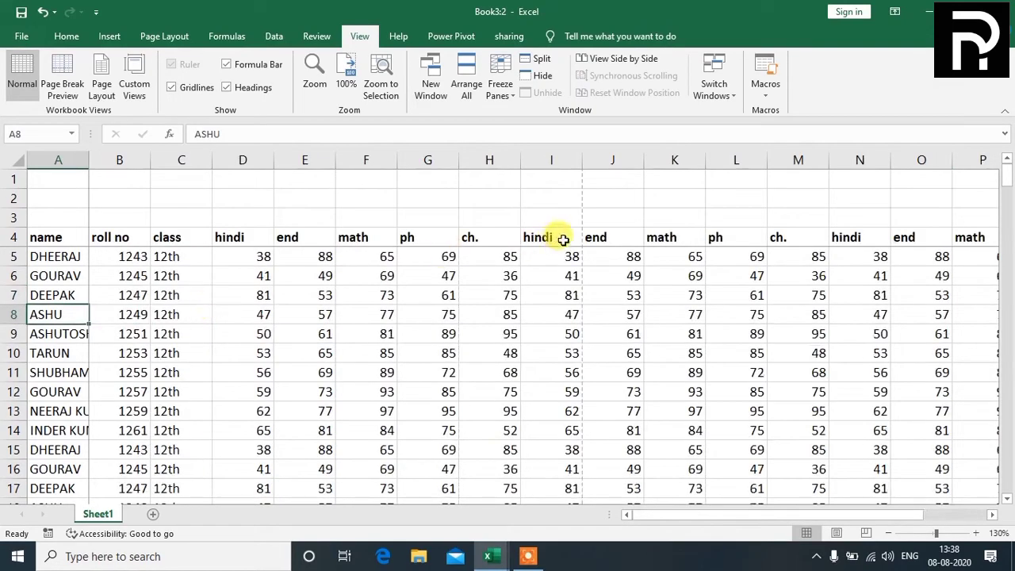
- Check the frozen heading row by moving down column J past the last student to row 72
left_click(597, 356)
key("Down")
key("Down")
key("Down")
key("Down")
key("Down")
key("Down")
key("Down")
key("Down")
key("Down")
key("Down")
key("Down")
key("Down")
key("Down")
key("Down")
key("Down")
key("Down")
key("Down")
key("Down")
key("Down")
key("Down")
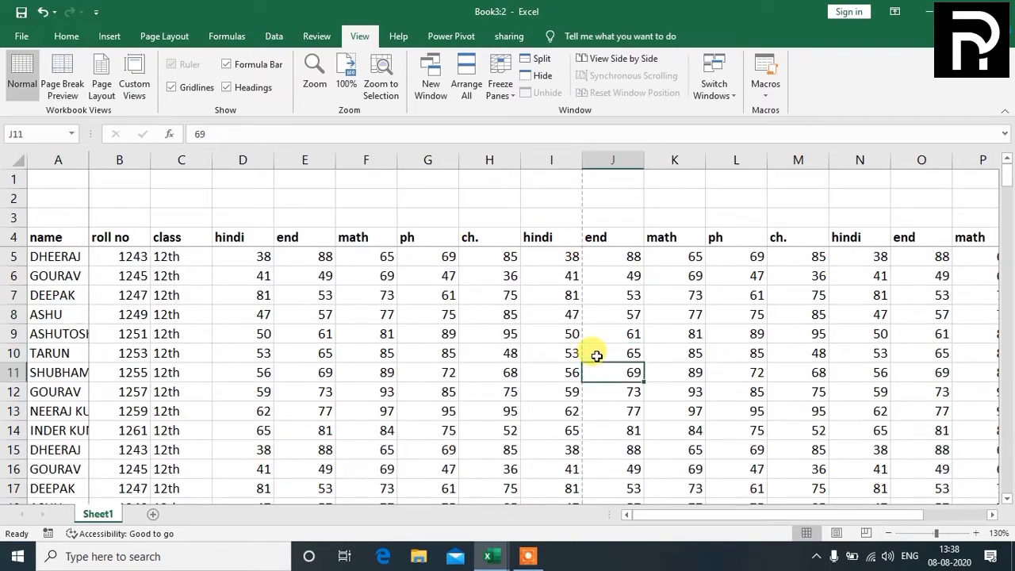
key("Down")
key("Down")
key("Down")
key("Down")
key("Down")
key("Down")
key("Down")
key("Down")
key("Down")
key("Down")
key("Down")
key("Down")
key("Down")
key("Down")
key("Down")
key("Down")
key("Down")
key("Down")
key("Down")
key("Down")
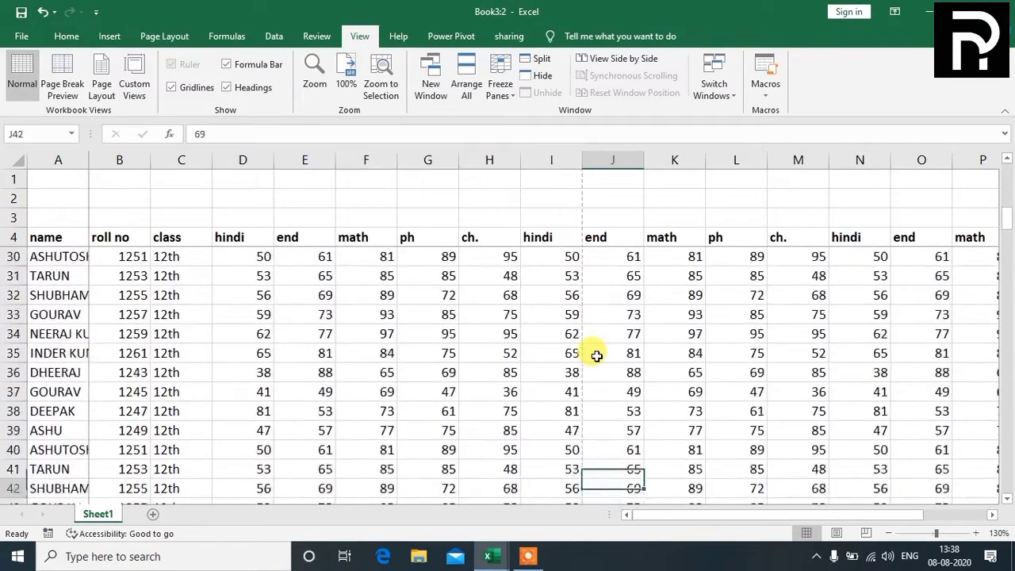
key("Down")
key("Down")
key("Down")
key("Down")
key("Down")
key("Down")
key("Down")
key("Down")
key("Down")
key("Down")
key("Down")
key("Down")
key("Down")
key("Down")
key("Down")
key("Down")
key("Down")
key("Down")
key("Down")
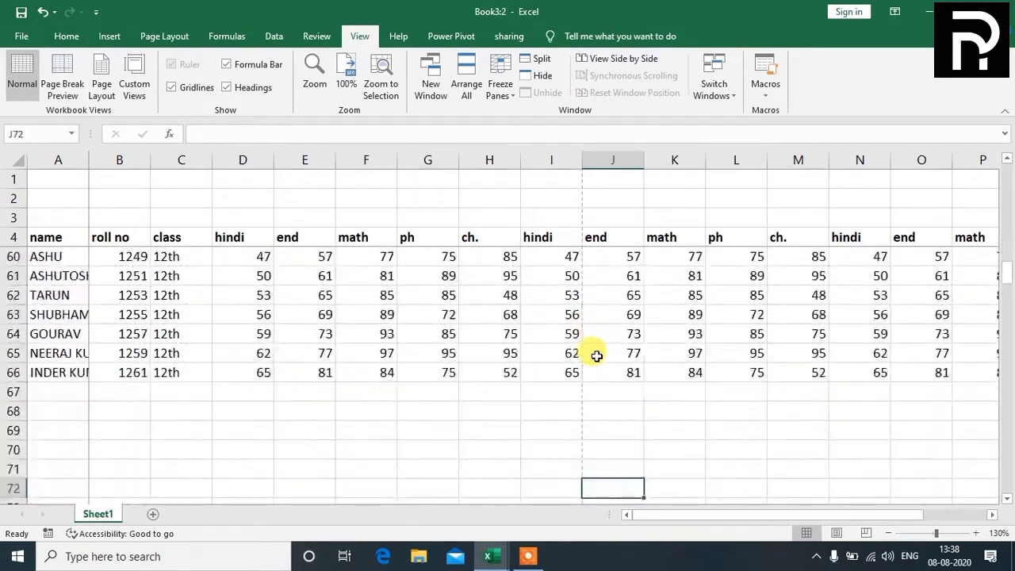
- Check the frozen heading row by moving back up column J to row 62, ending on the heading in J4
key("Up")
key("Up")
key("Up")
key("Up")
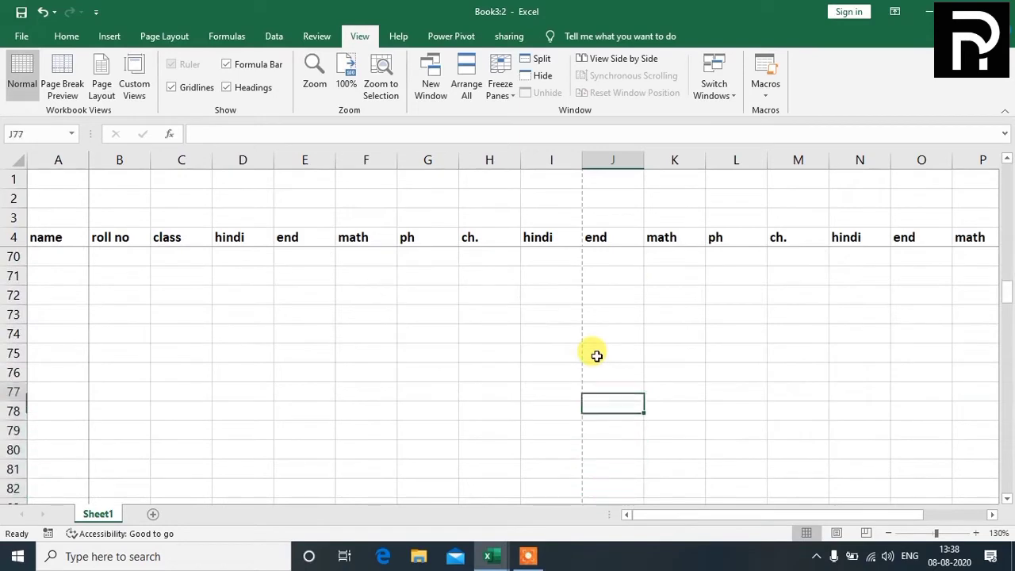
key("Up")
key("Up")
key("Up")
key("Up")
key("Up")
key("Up")
key("Up")
key("Up")
key("Up")
key("Up")
key("Up")
key("Up")
key("Up")
key("Up")
key("Up")
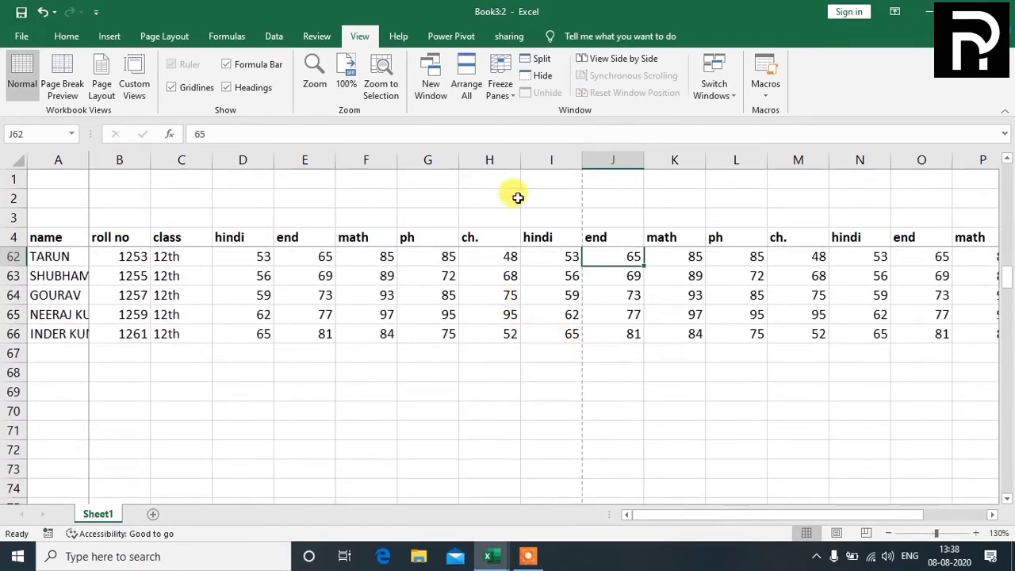
left_click(595, 238)
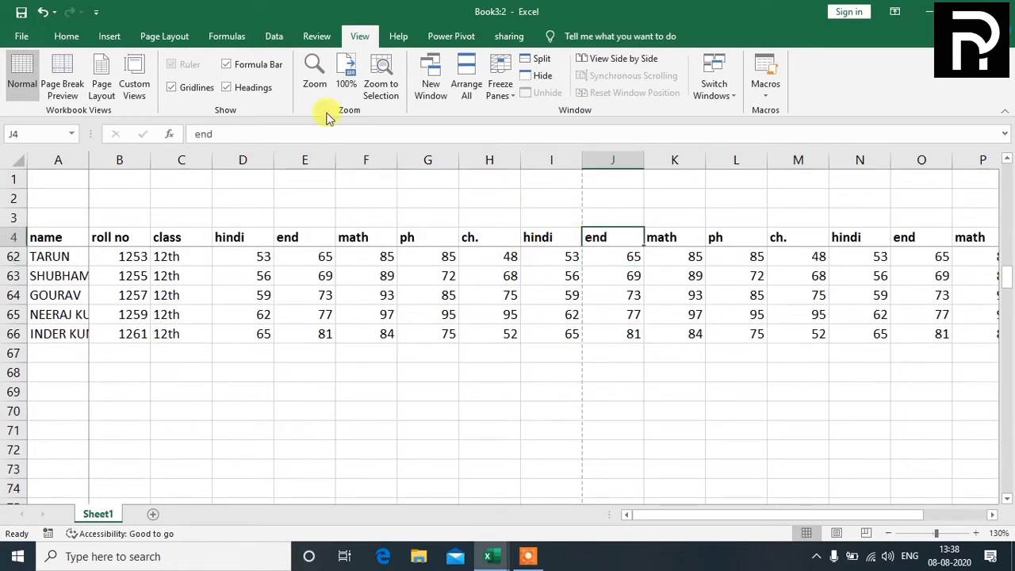
- Undo the last paste of the subject columns at N4
left_click(501, 91)
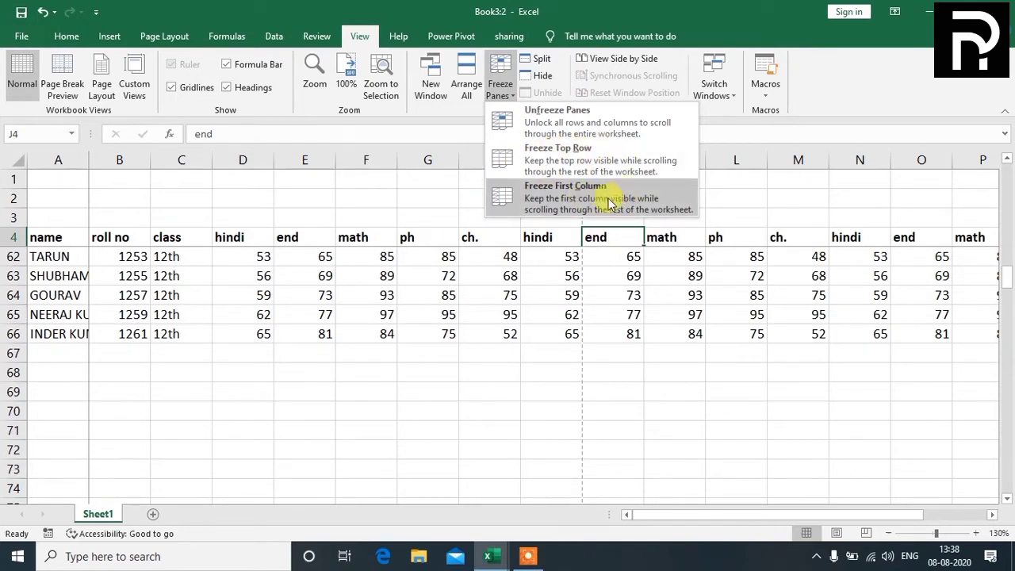
left_click(326, 443)
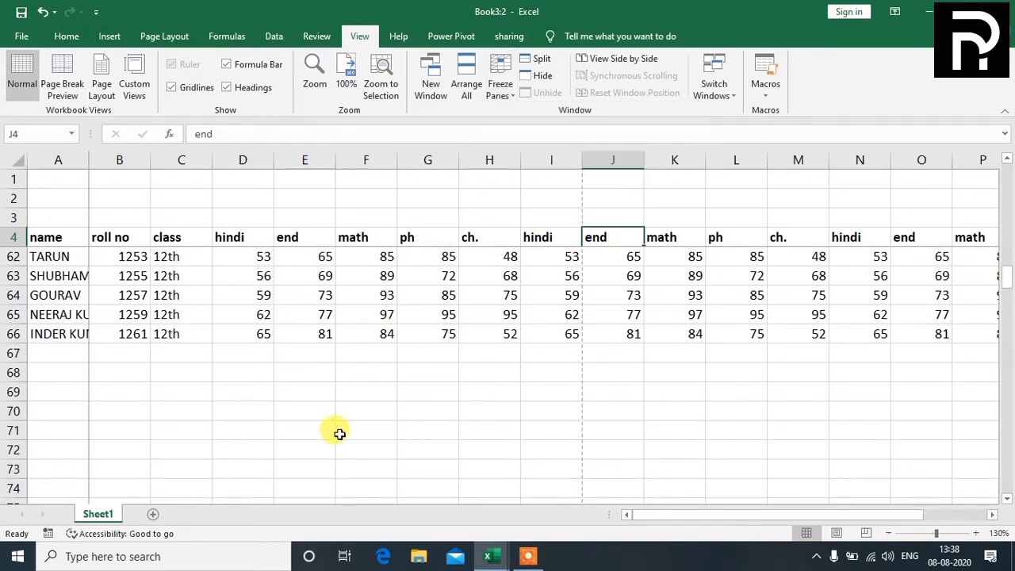
key("ctrl+z")
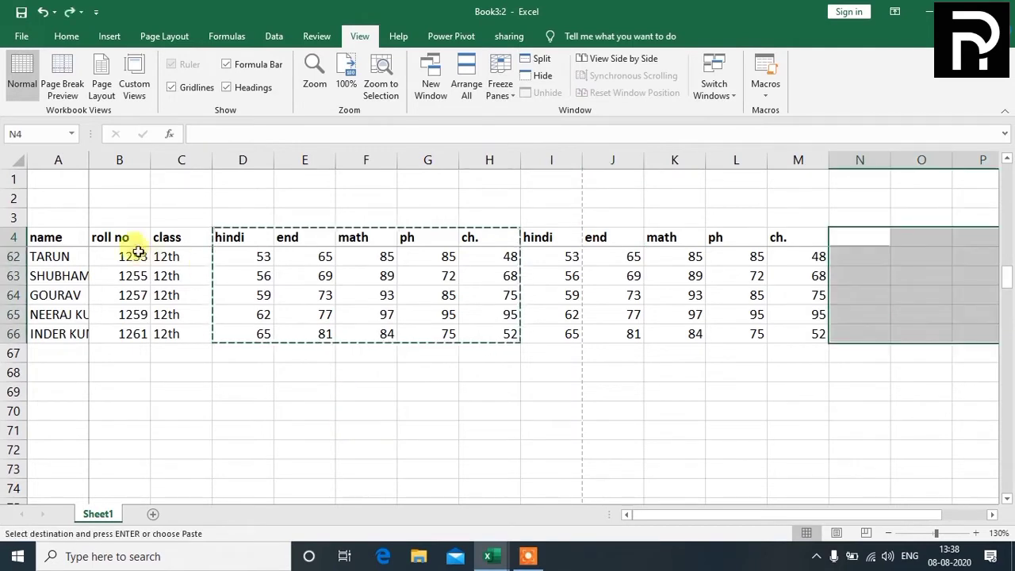
- Unfreeze the panes, and clear the copy outline around the copied subject columns
left_click(127, 254)
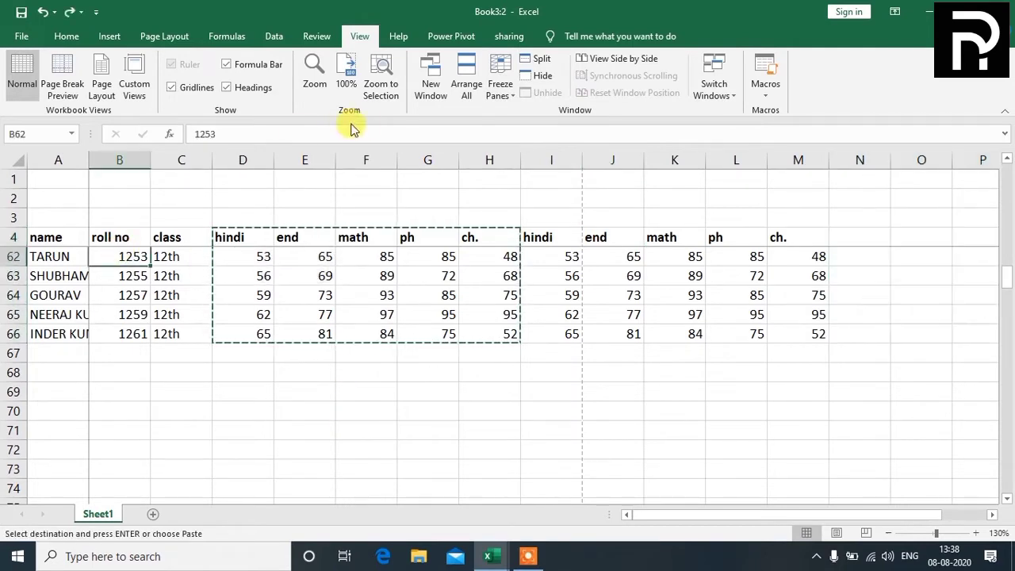
left_click(501, 89)
left_click(530, 127)
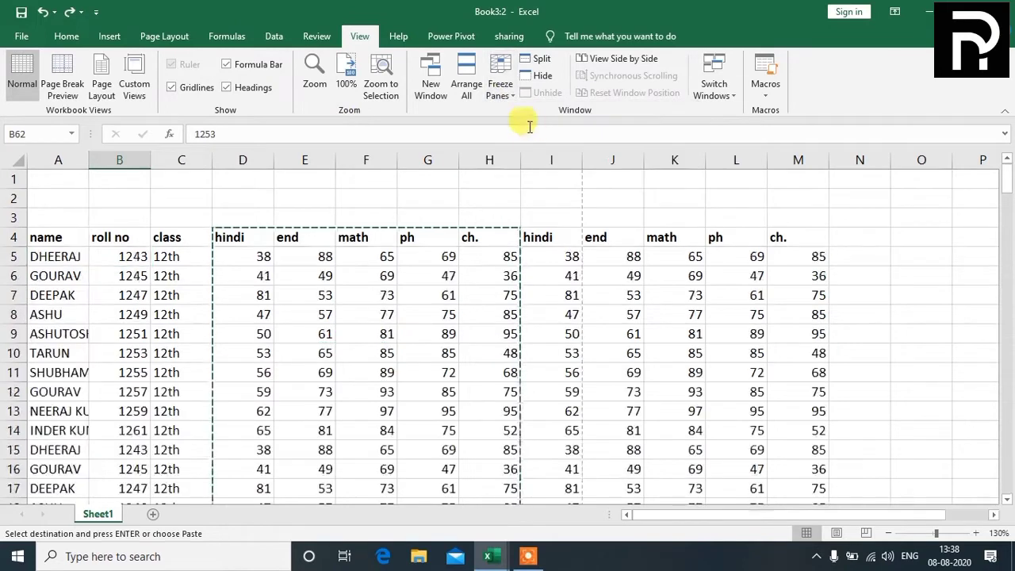
left_click(622, 316)
key("Escape")
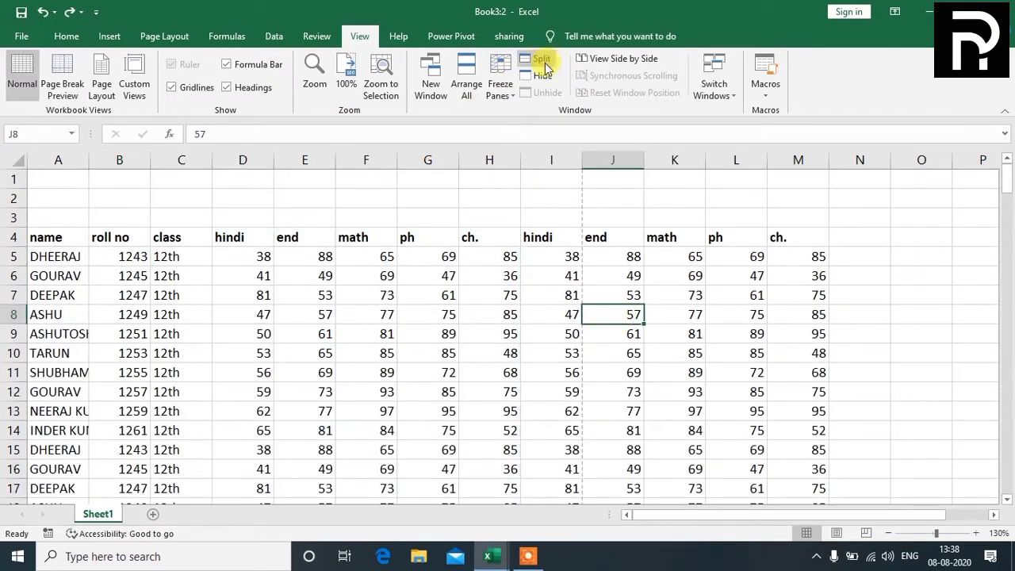
- Split the Book3:2 window into four panes at cell E20
scroll(540, 286, "down", 3)
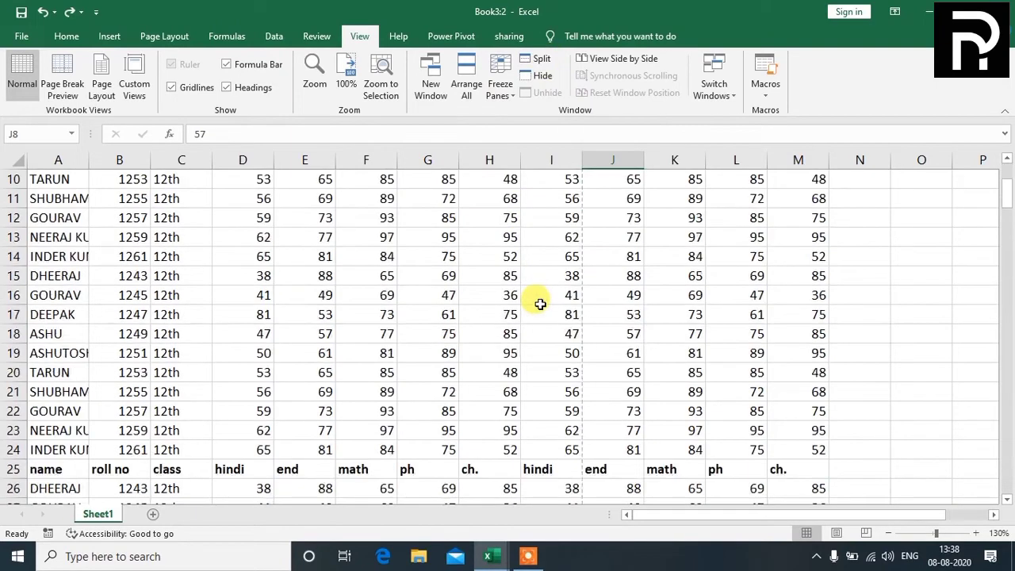
left_click(325, 355)
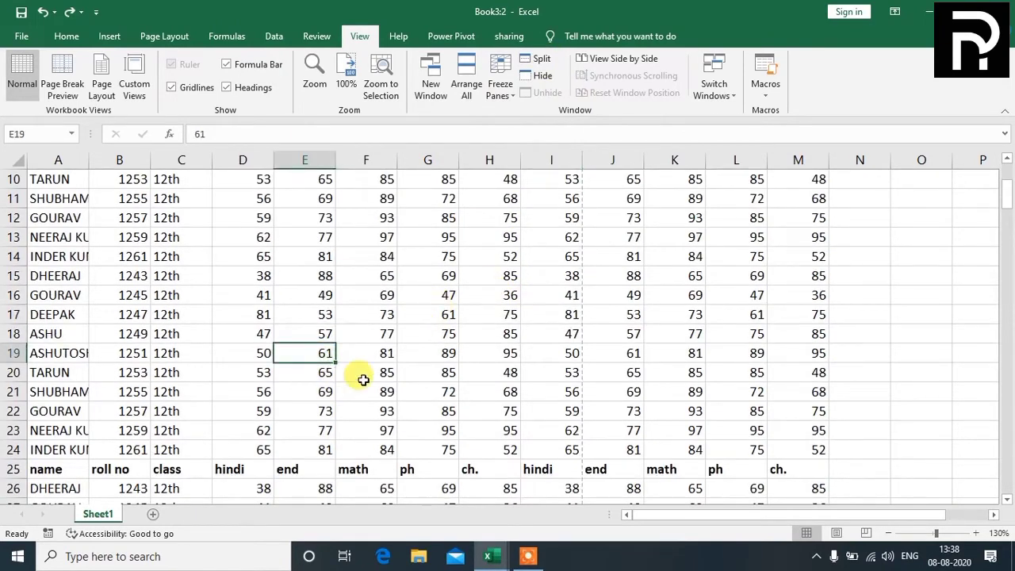
left_click(312, 370)
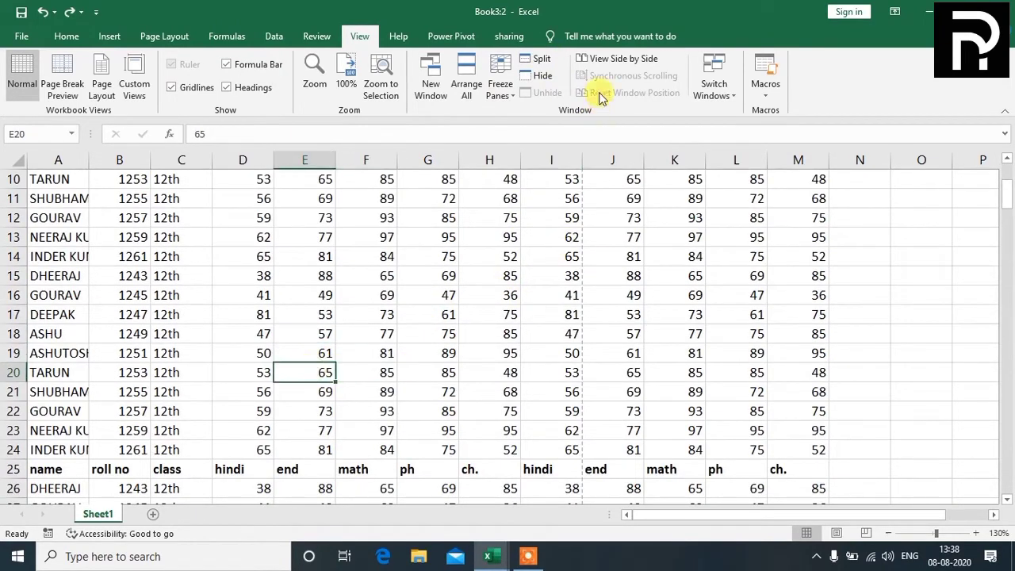
left_click(536, 59)
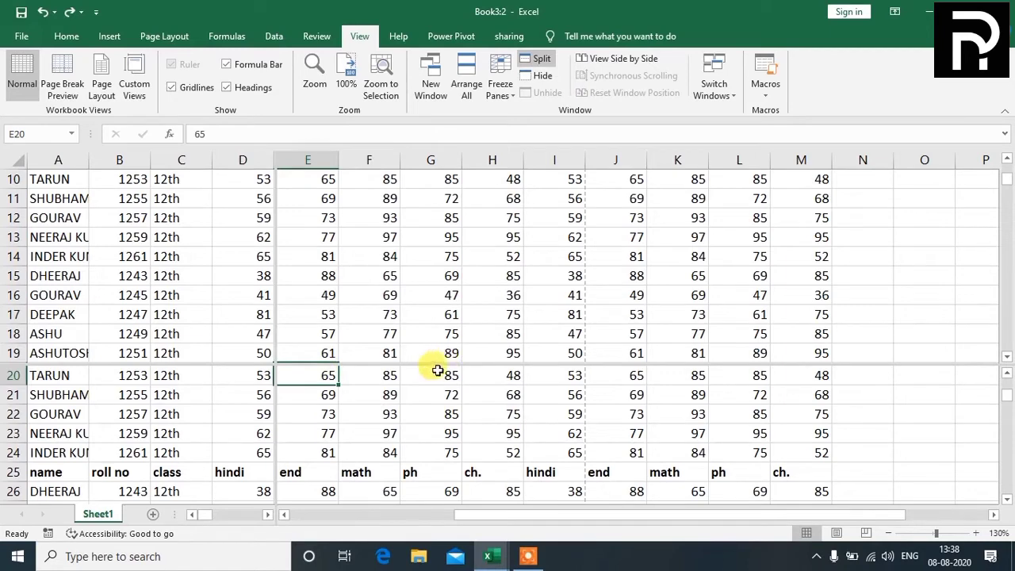
- Check the split by bringing column C into view in the second pair of panes and moving down column D from D16 in the upper pane
left_click_drag(677, 510, 574, 524)
left_click(238, 291)
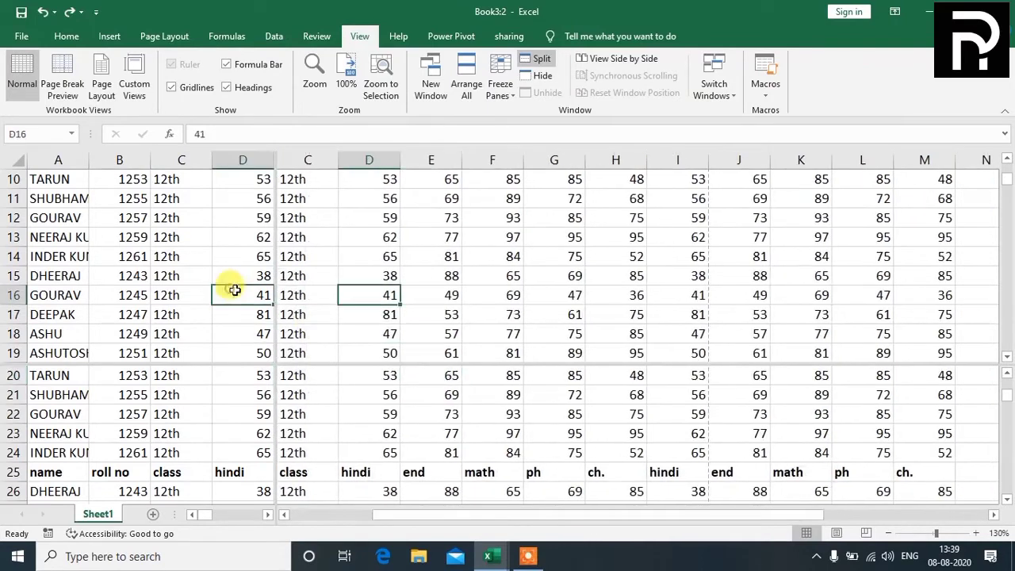
key("Down")
key("Down")
key("Down")
key("Down")
key("Down")
key("Down")
key("Down")
key("Down")
key("Down")
key("Down")
key("Down")
key("Down")
key("Down")
key("Down")
key("Down")
key("Down")
key("Down")
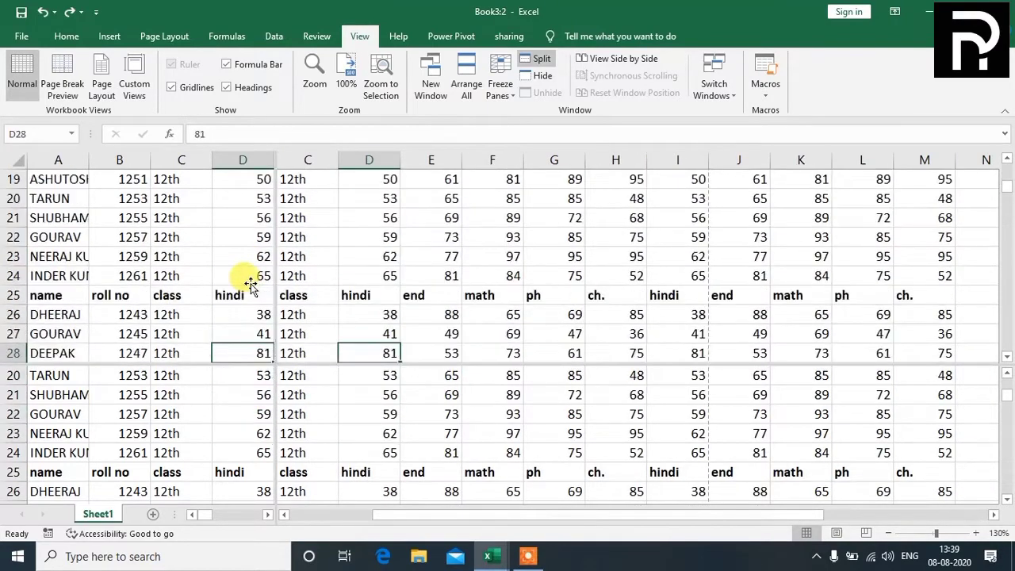
key("Down")
key("Down")
key("Down")
left_click(242, 282)
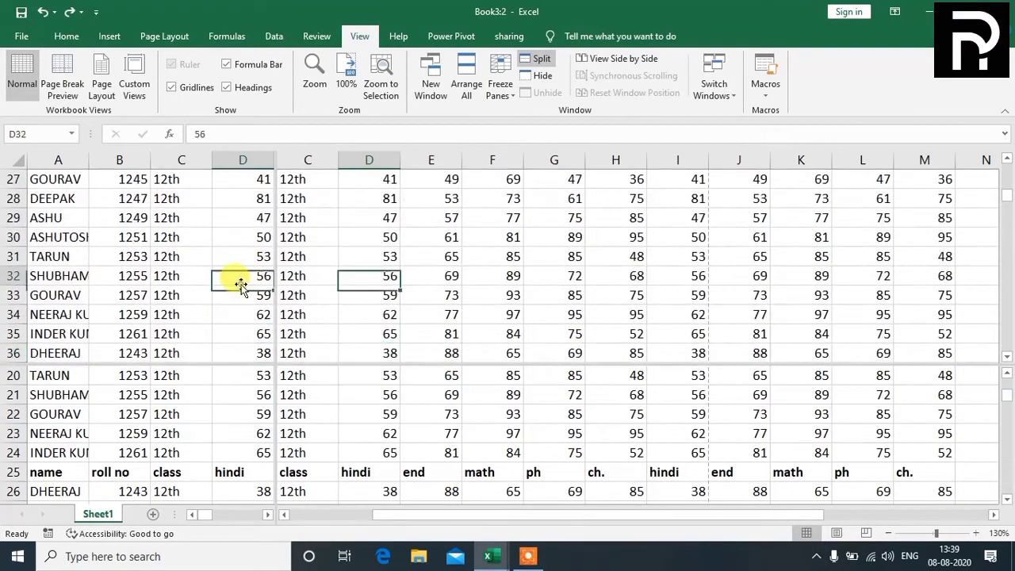
- Check that the lower panes scroll independently by viewing rows down to 47 and back up to row 1
left_click_drag(236, 225, 30, 335)
left_click(519, 240)
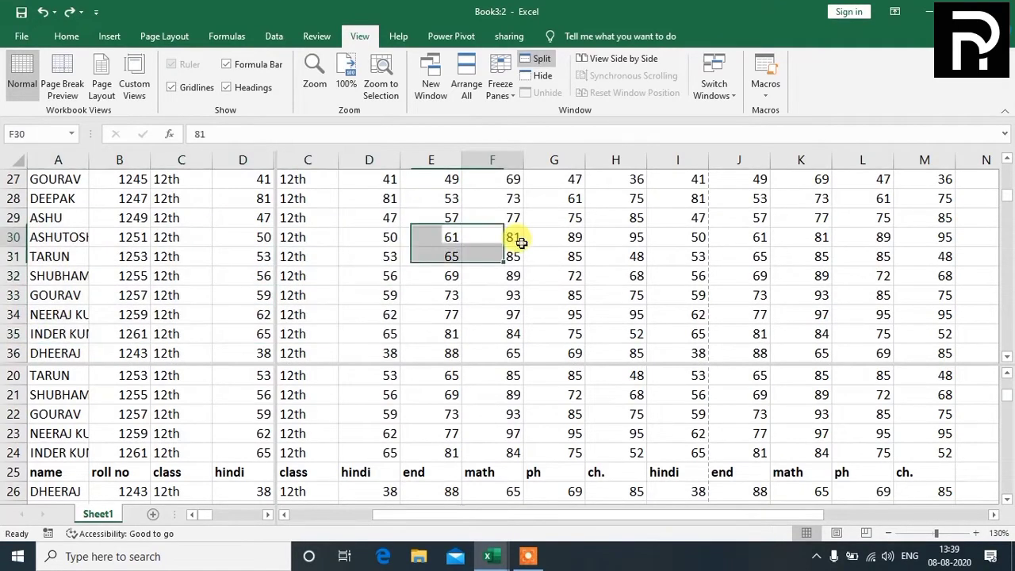
left_click(430, 410)
left_click(206, 416)
scroll(251, 402, "down", 19)
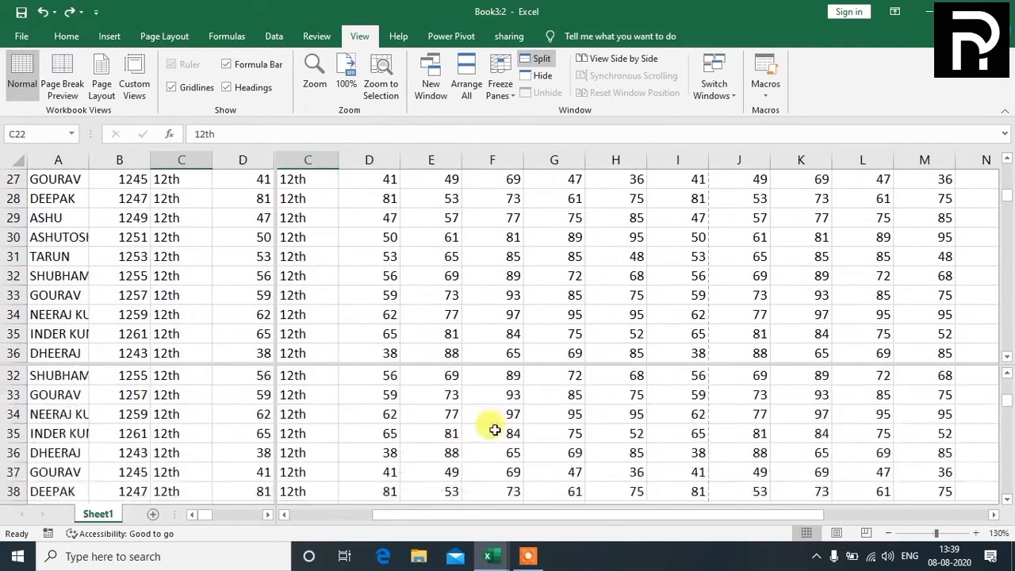
scroll(458, 411, "up", 5)
scroll(460, 412, "up", 20)
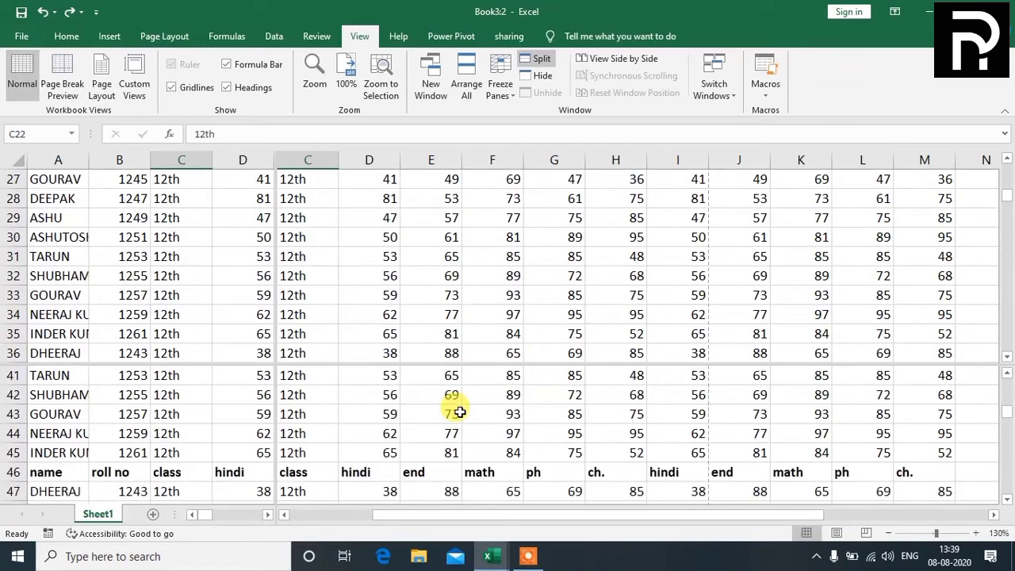
scroll(460, 412, "down", 18)
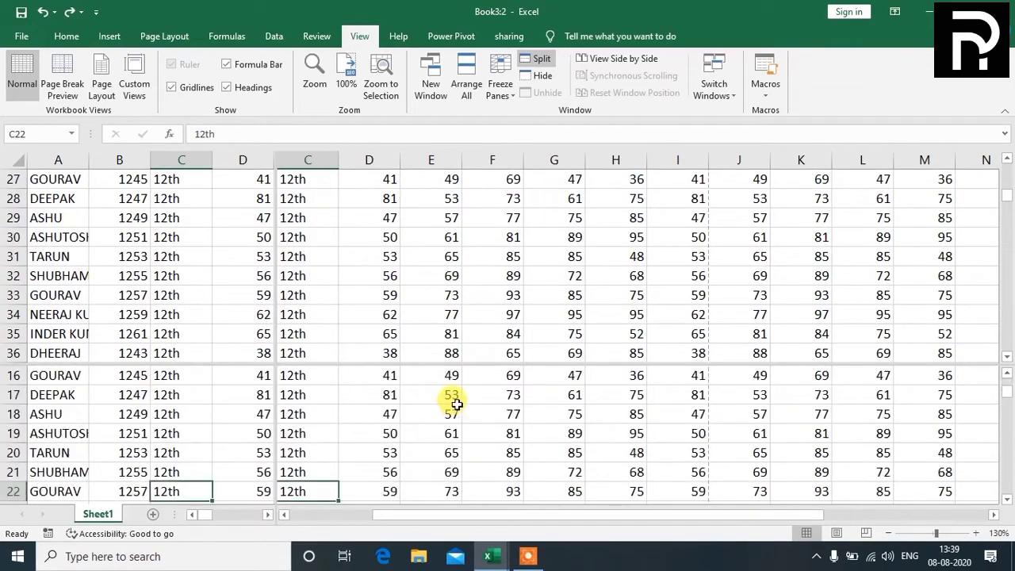
scroll(458, 403, "up", 18)
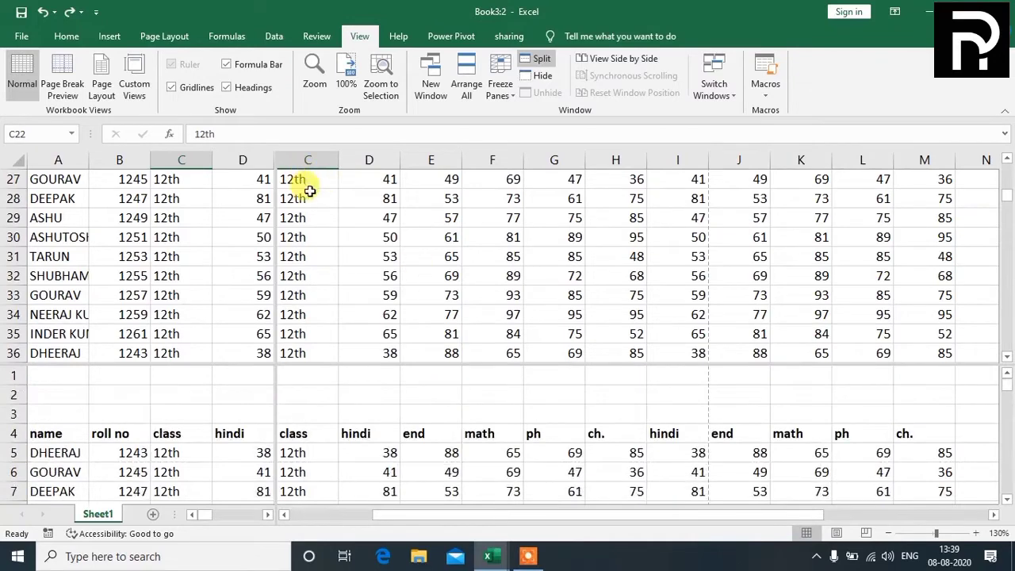
- Remove the window split, and hide both the Book3:2 and Book3:1 windows
left_click(541, 60)
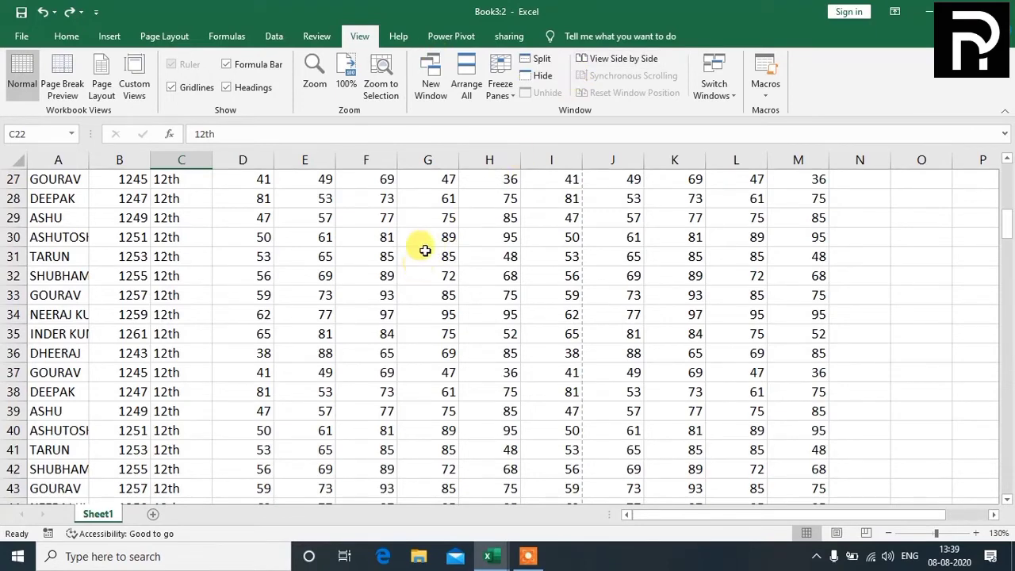
left_click(542, 73)
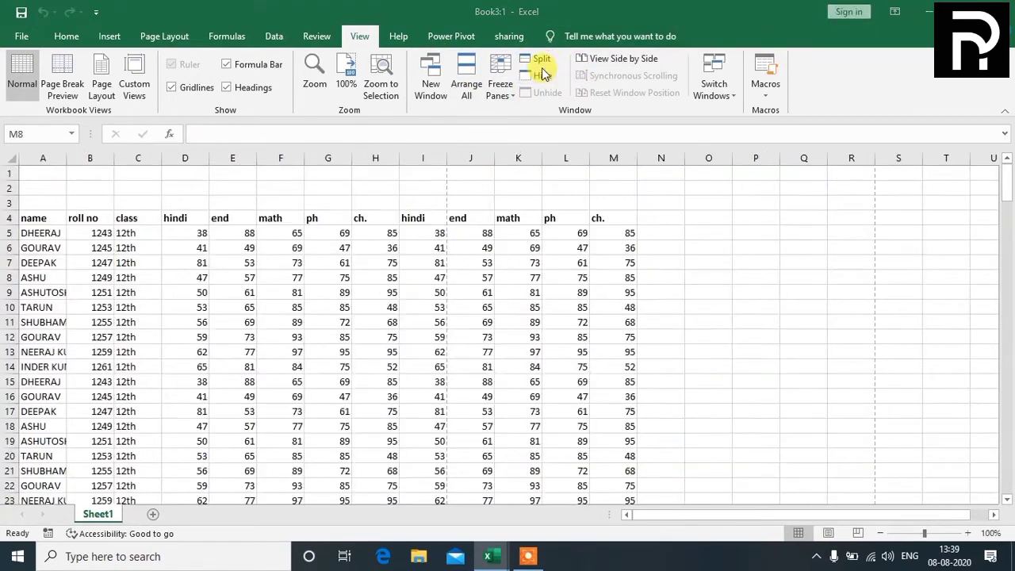
left_click(534, 75)
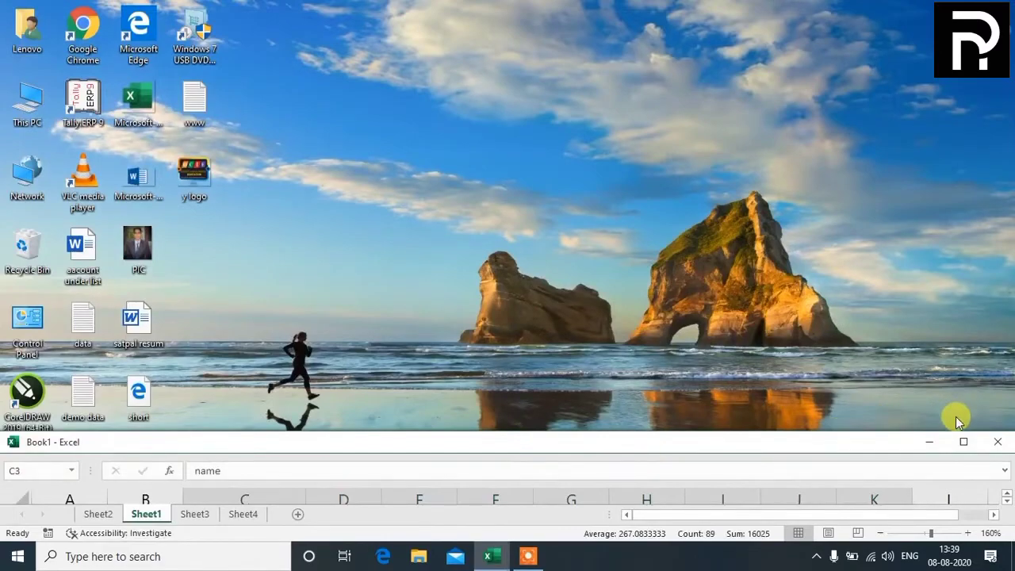
- Maximize the Book1 window, and unhide the Book3:2 and Book3:1 windows
left_click(962, 442)
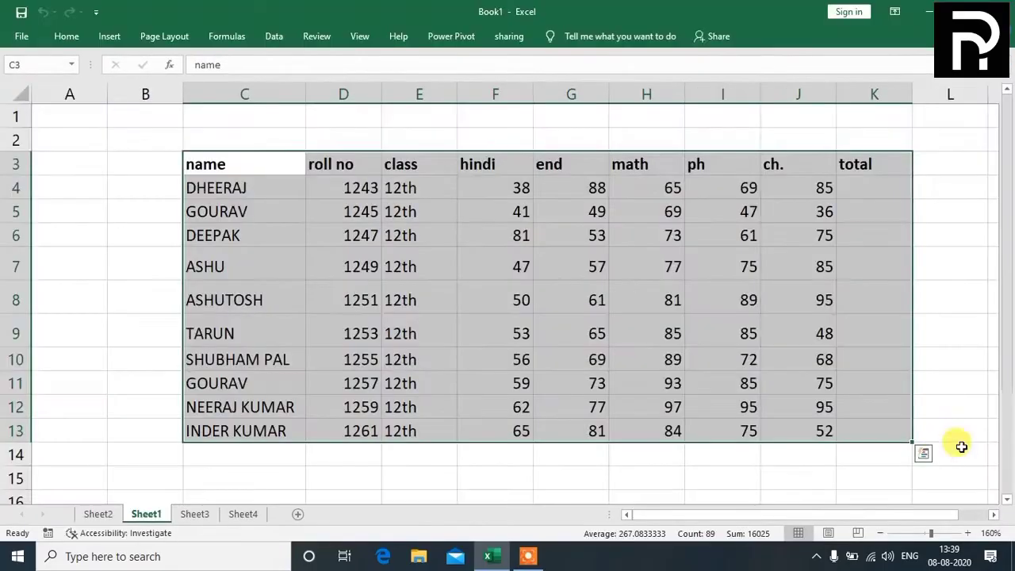
left_click(348, 36)
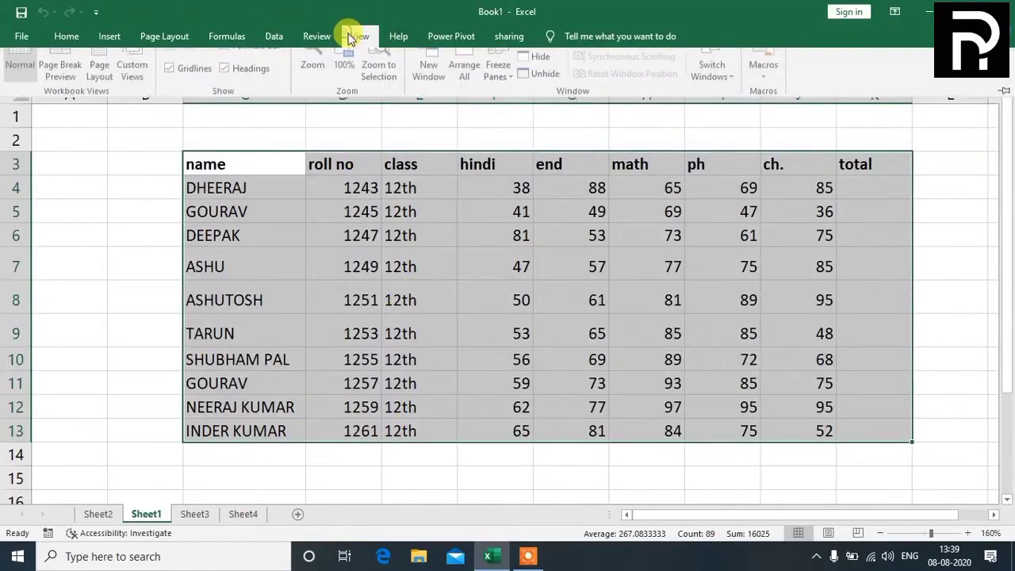
left_click(545, 95)
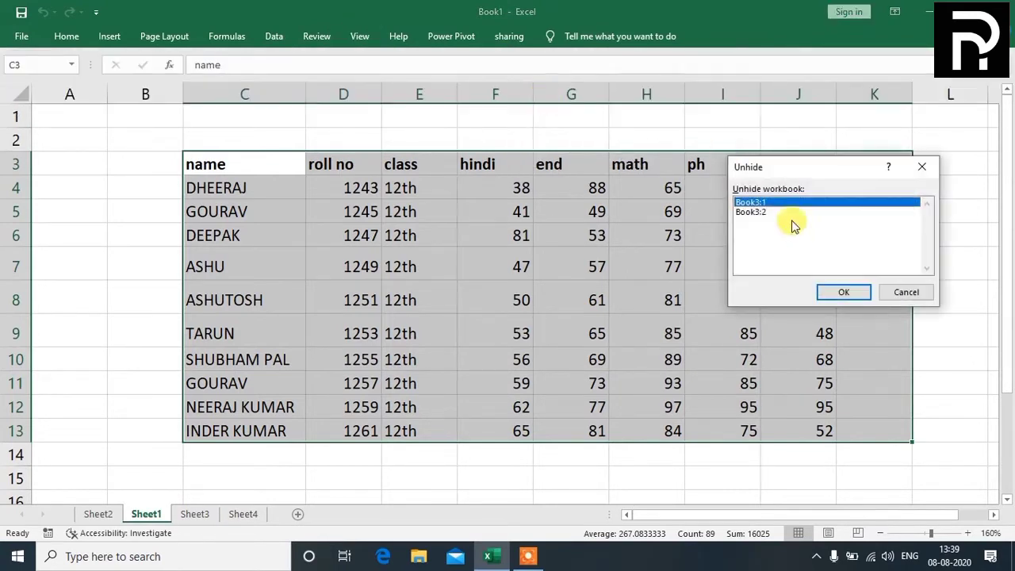
left_click(771, 211)
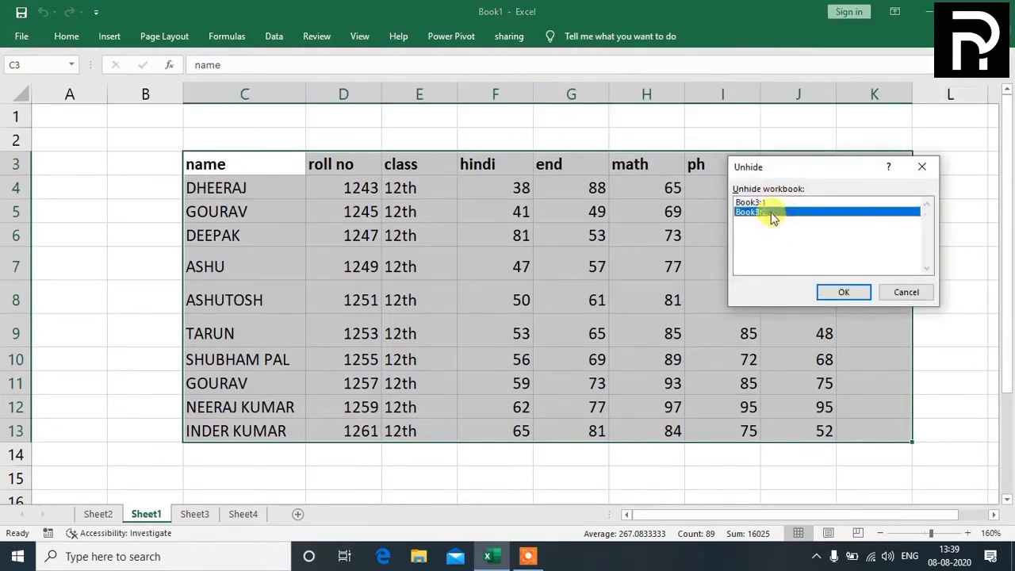
left_click(844, 292)
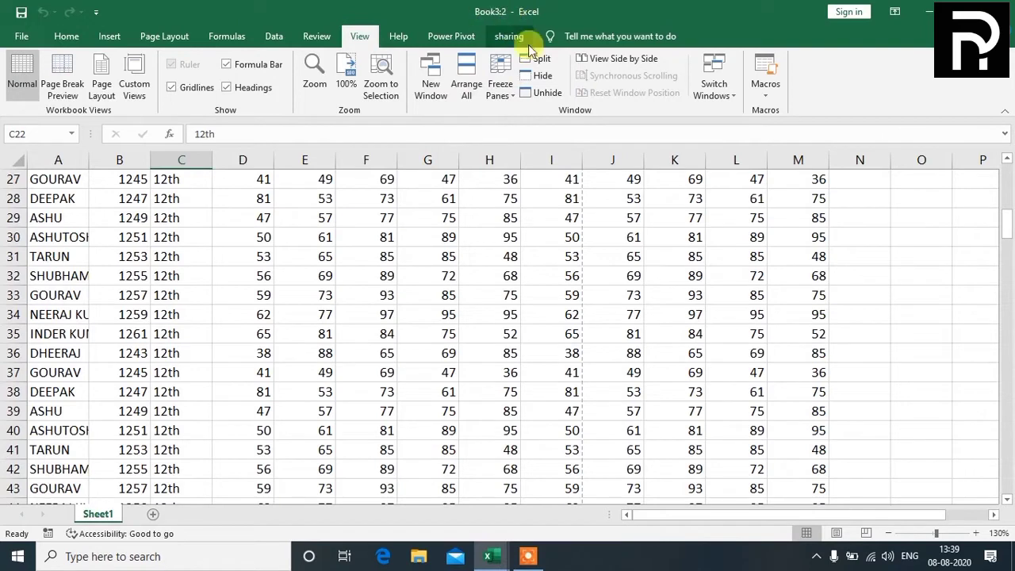
left_click(547, 93)
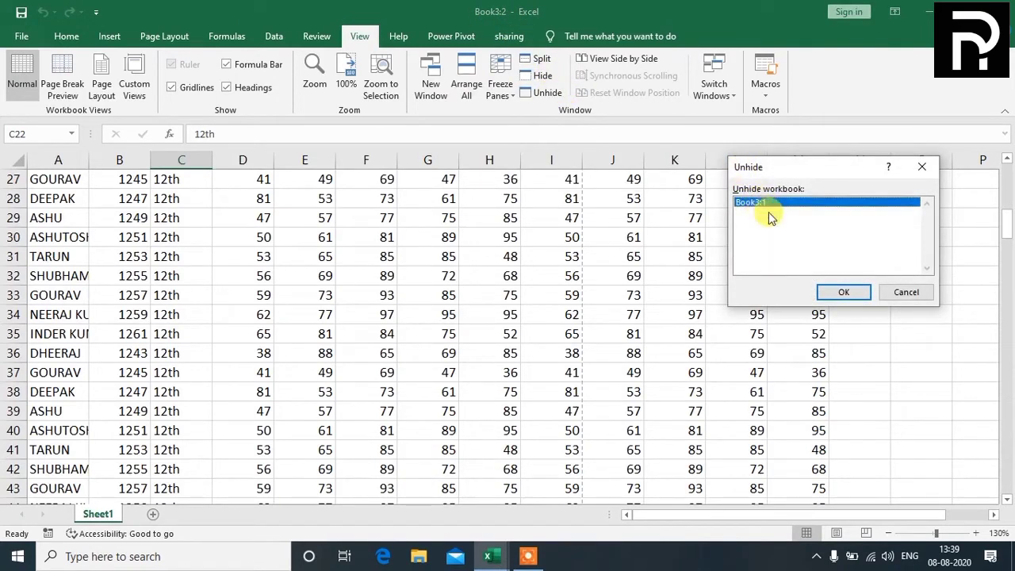
left_click(837, 290)
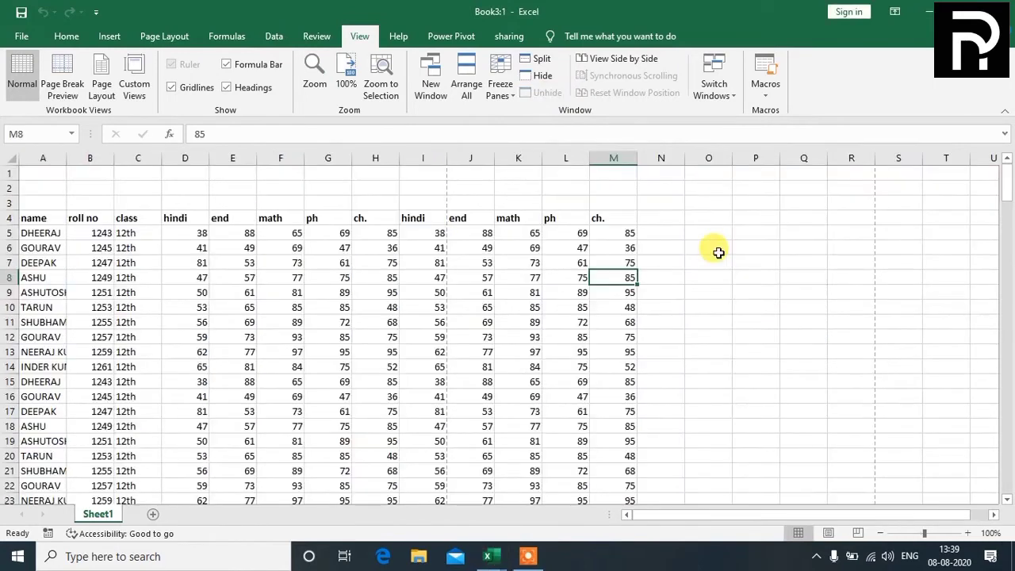
- Zoom the Book3:1 window in to 130% with cells P7:P8 selected
left_click(753, 269)
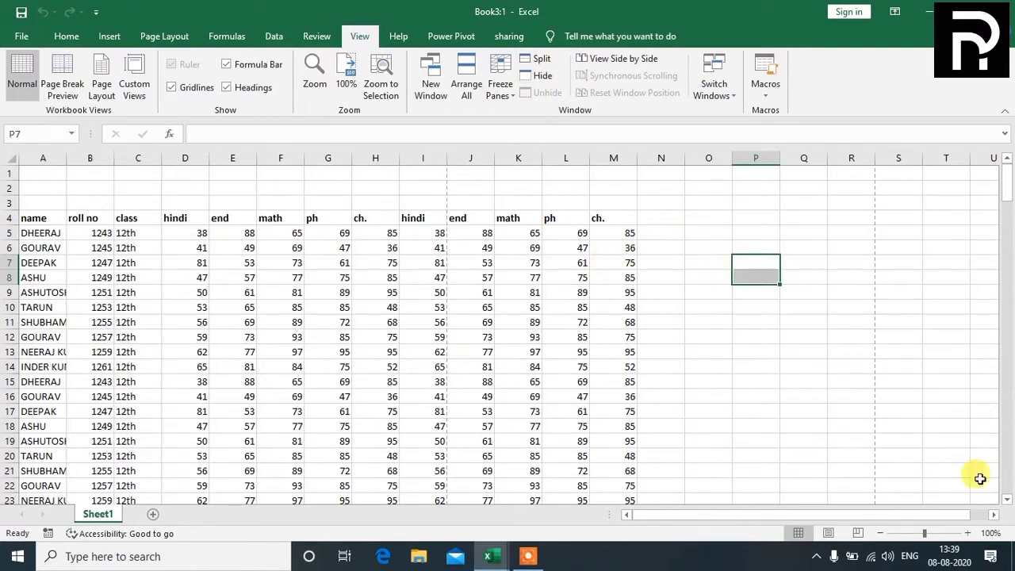
left_click(968, 533)
left_click(969, 533)
left_click(969, 533)
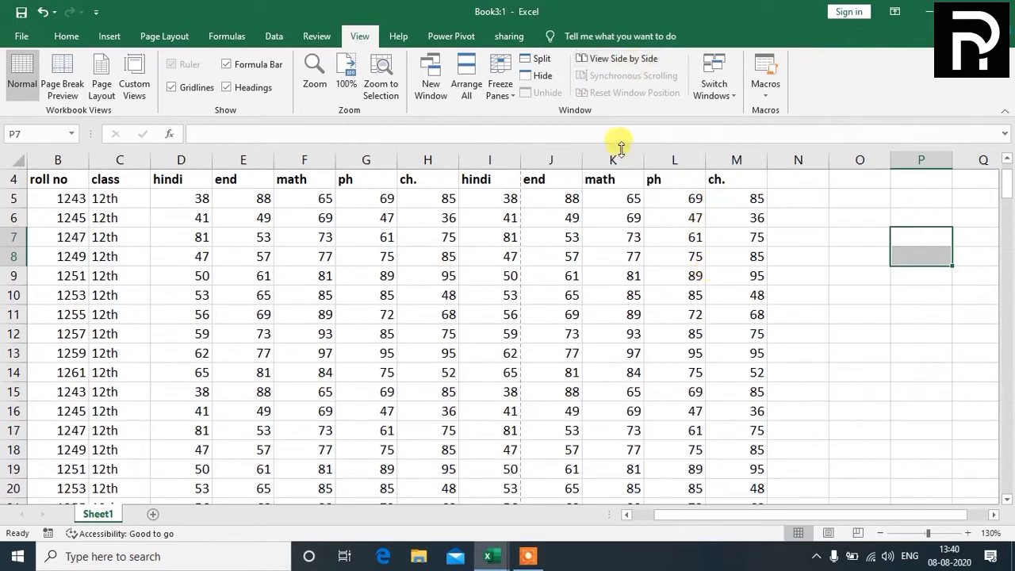
- View the Book3:1 window side by side with Book3:2, and arrange all open windows vertically
left_click(617, 60)
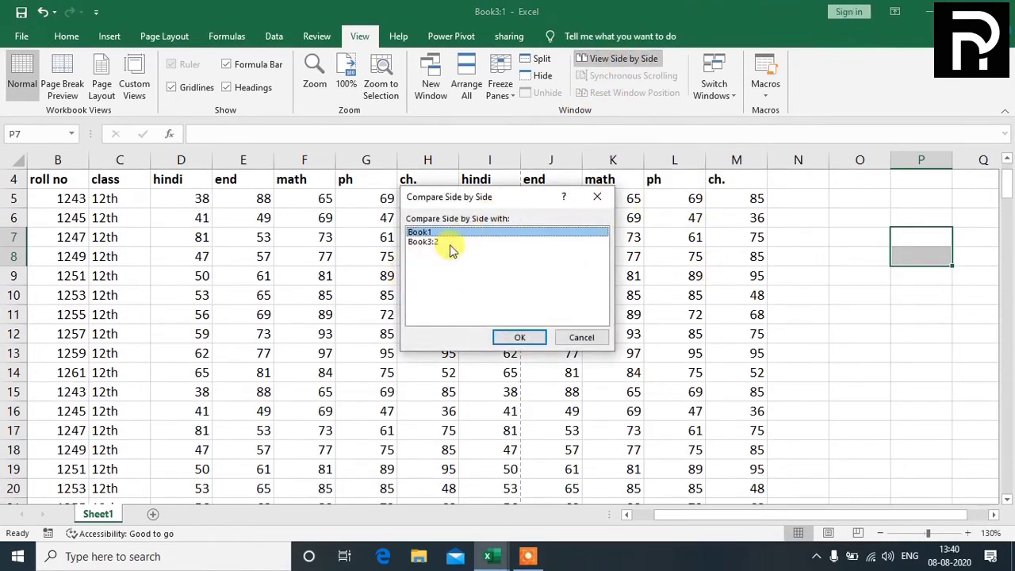
left_click(433, 243)
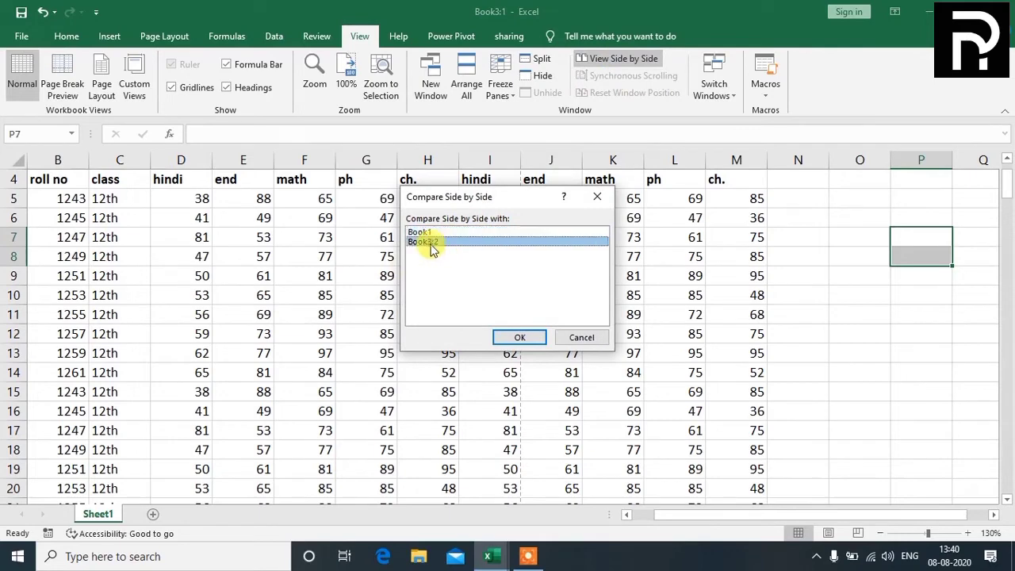
left_click(526, 333)
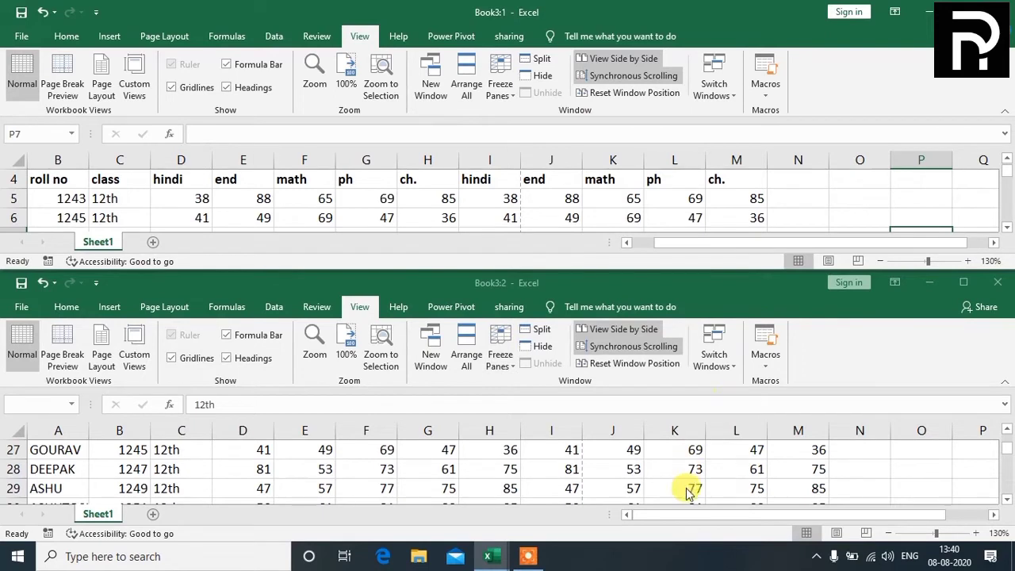
left_click_drag(719, 247, 568, 266)
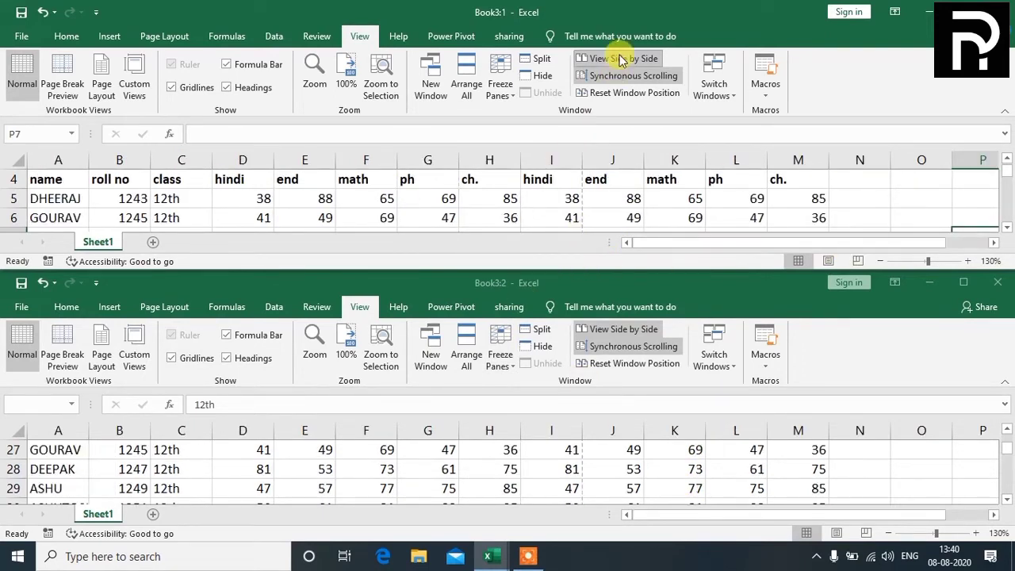
left_click(467, 81)
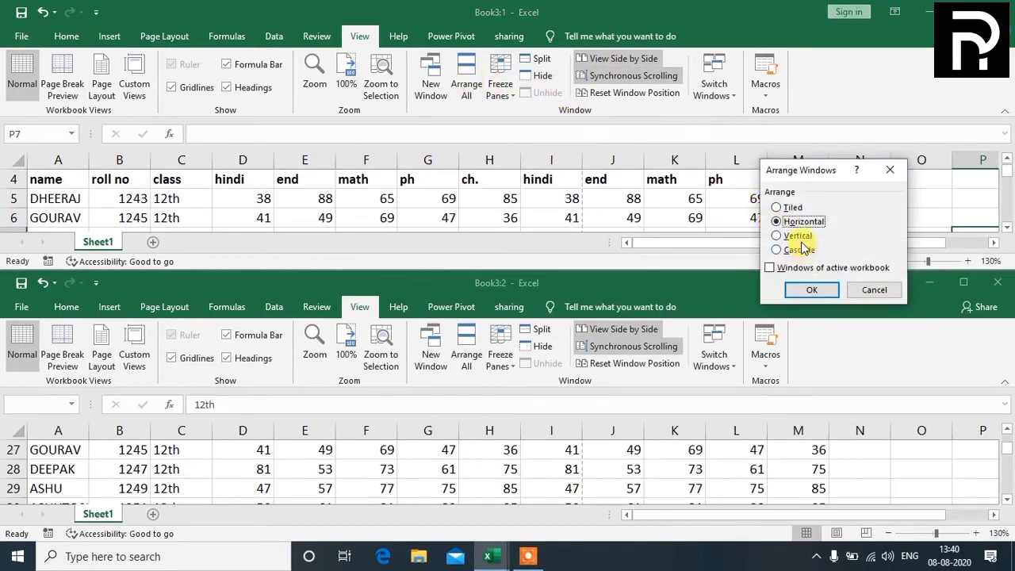
left_click(813, 291)
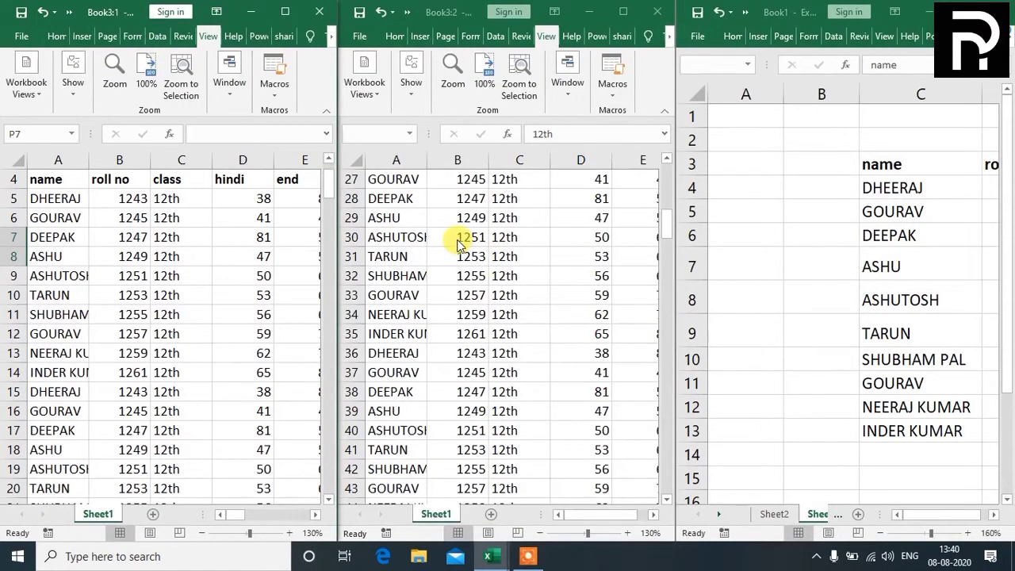
- Check that Book3:1 and Book3:2 scroll together by viewing Book3:1 down past row 80 and back up to row 1
left_click_drag(331, 187, 332, 230)
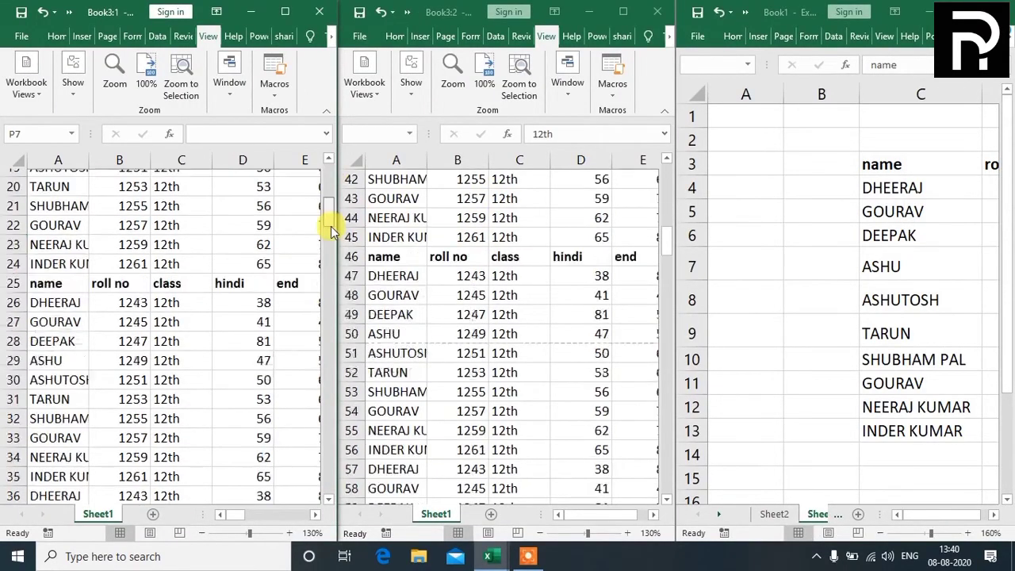
scroll(334, 299, "down", 16)
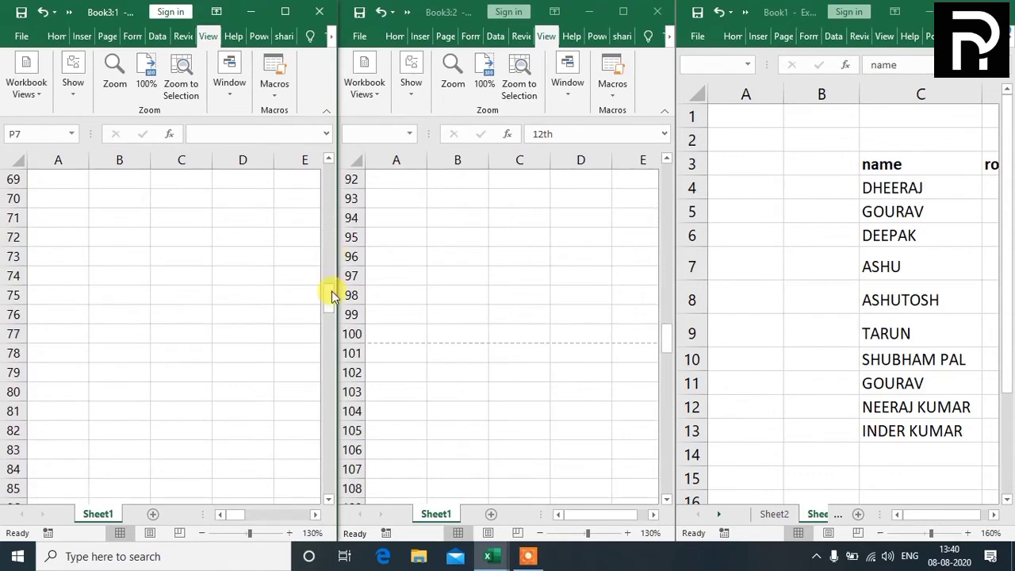
scroll(333, 352, "down", 13)
scroll(485, 274, "up", 9)
left_click(485, 274)
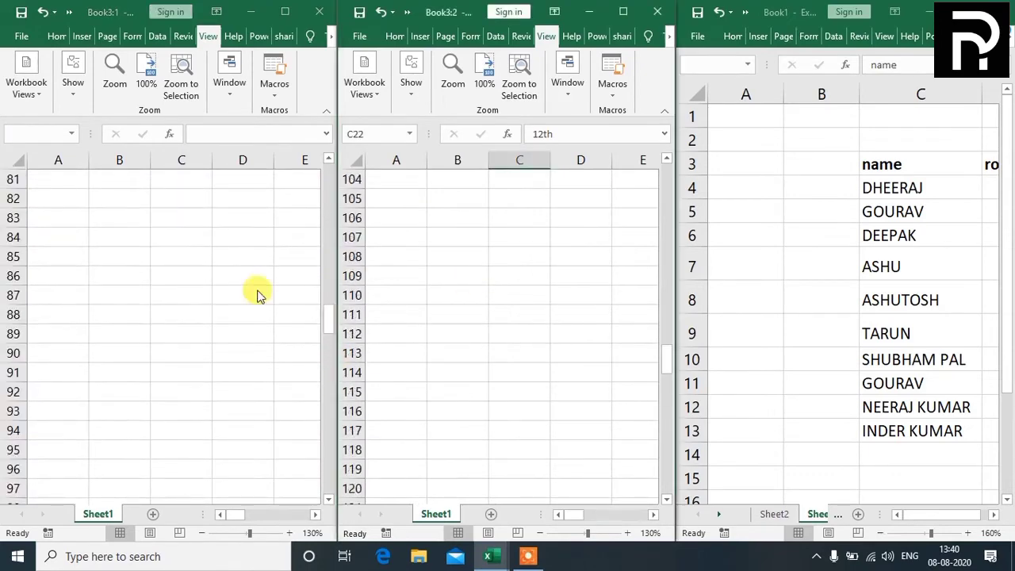
left_click_drag(328, 317, 343, 176)
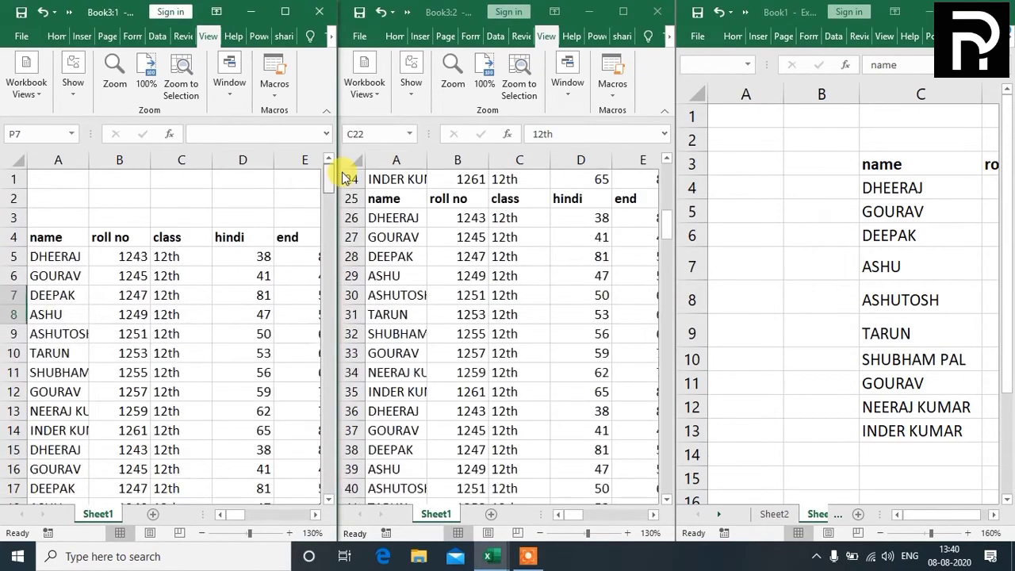
left_click(1000, 11)
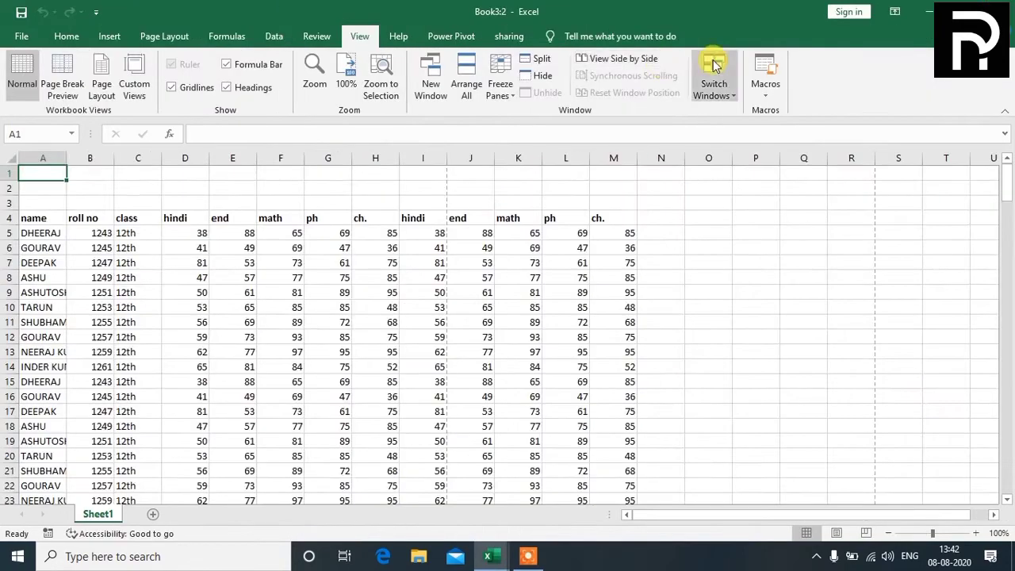
- Turn on side-by-side viewing for Book3:2 and Book3:1, and arrange the two windows vertically
left_click(643, 63)
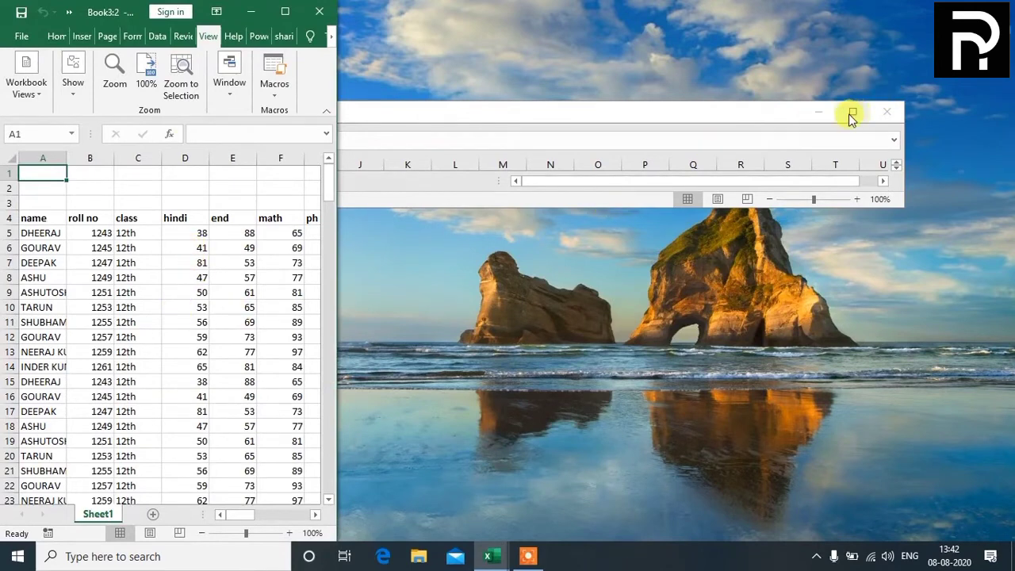
left_click_drag(719, 119, 946, 156)
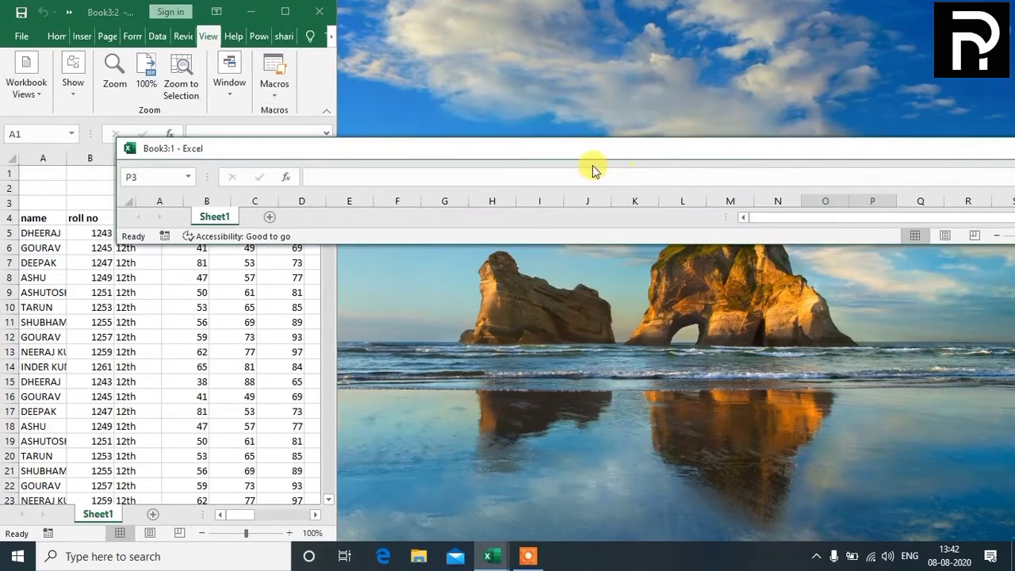
left_click_drag(606, 151, 331, 159)
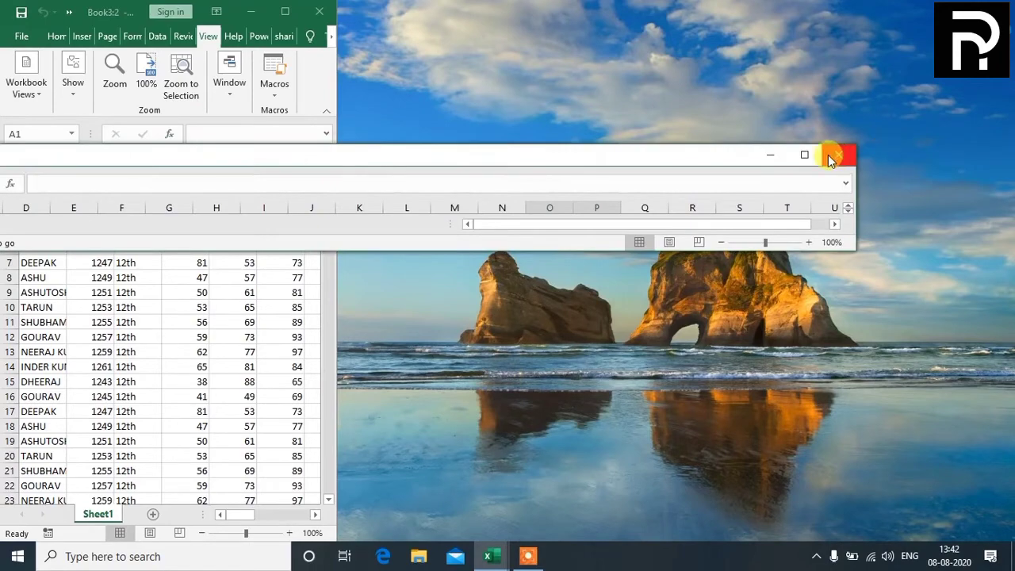
left_click(806, 156)
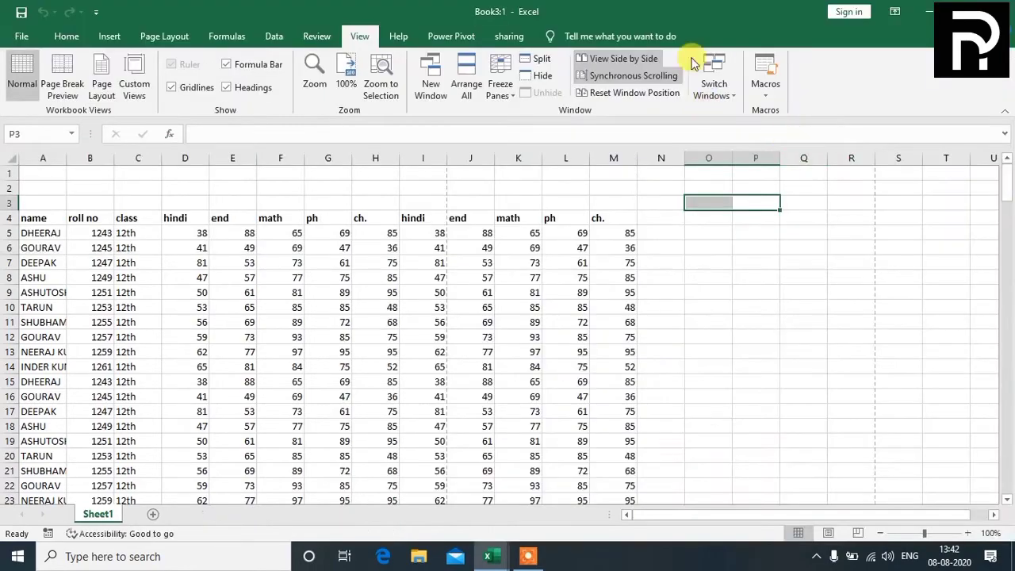
left_click(466, 86)
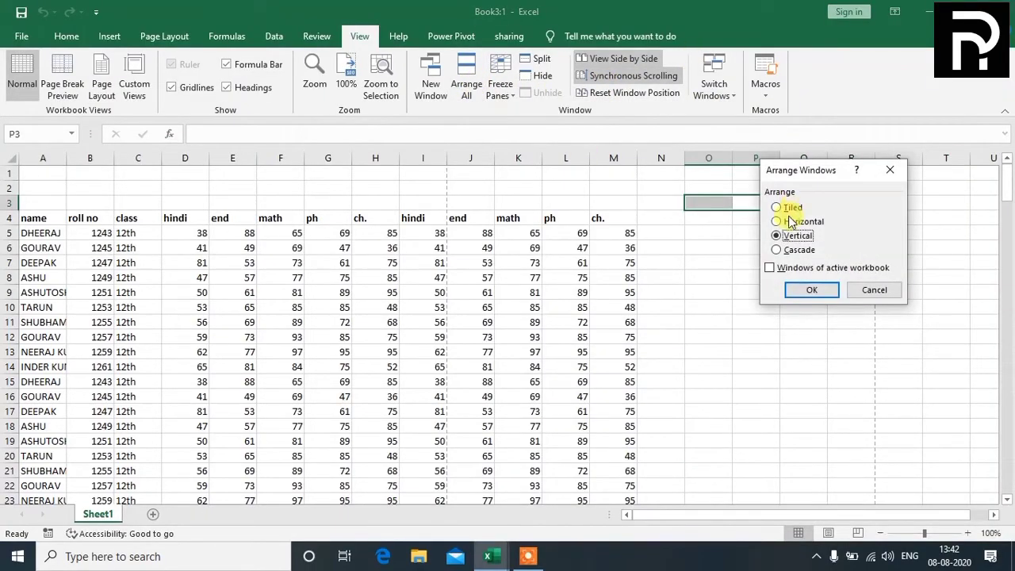
left_click(811, 294)
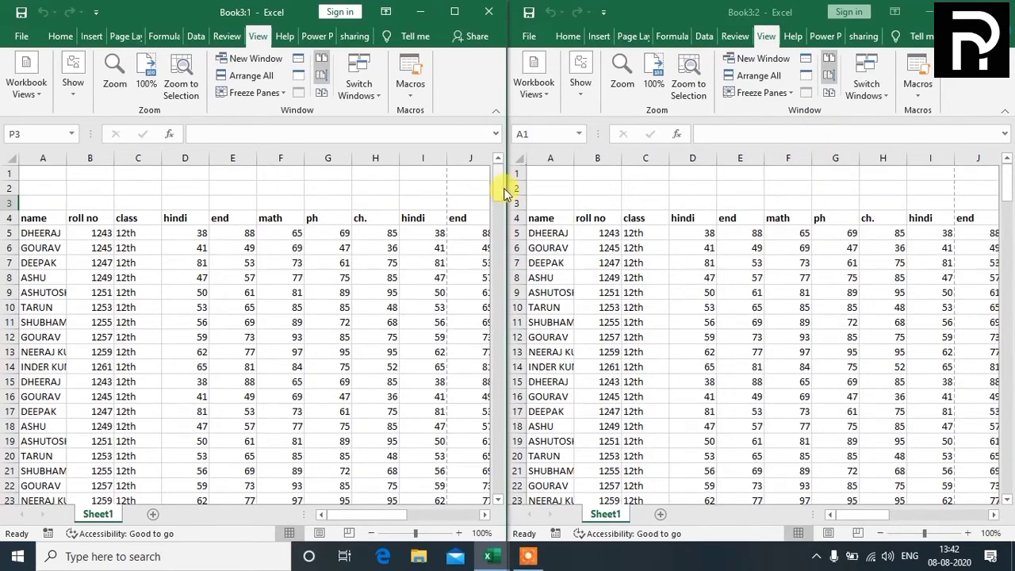
- Enter dfdfdfdf in cell G14 of the Book3:1 window, and maximize that window with cell N45 selected
mouse_move(504, 188)
left_mouse_down()
mouse_move(503, 369)
mouse_move(514, 237)
mouse_move(503, 195)
left_mouse_up()
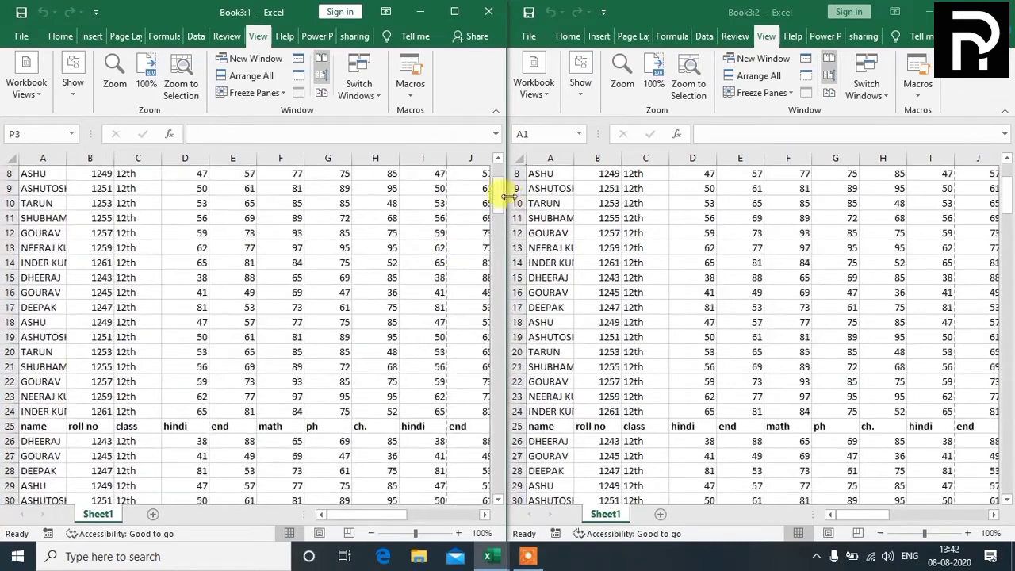
left_click(348, 261)
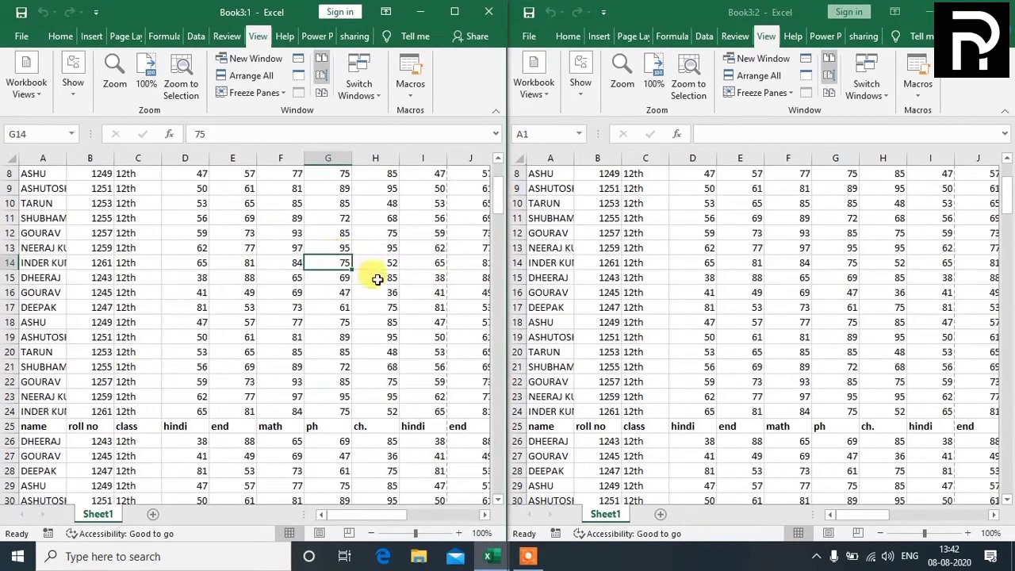
type("dfdfdfdf")
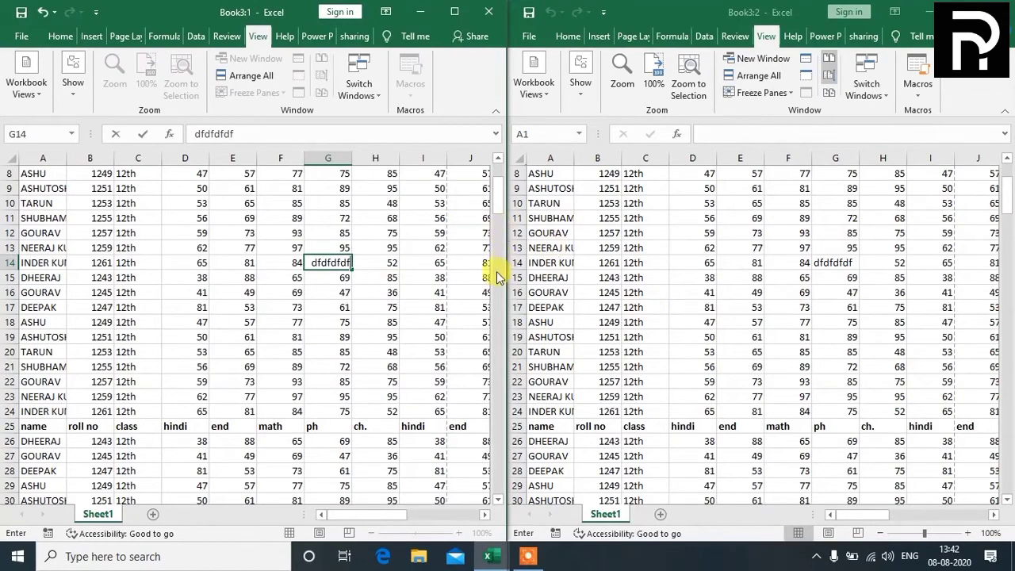
scroll(497, 276, "down", 7)
left_click_drag(503, 202, 495, 341)
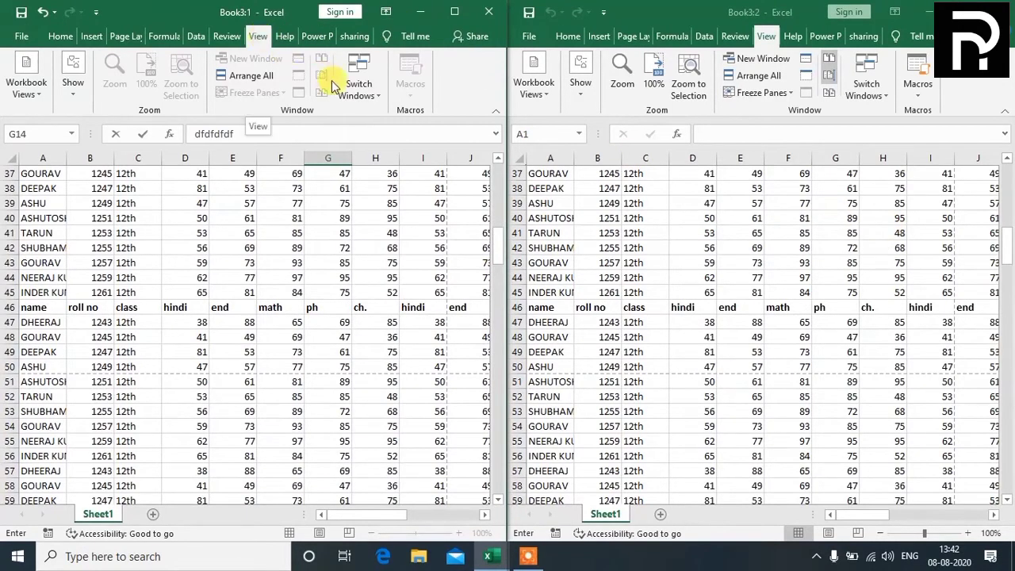
left_click(455, 12)
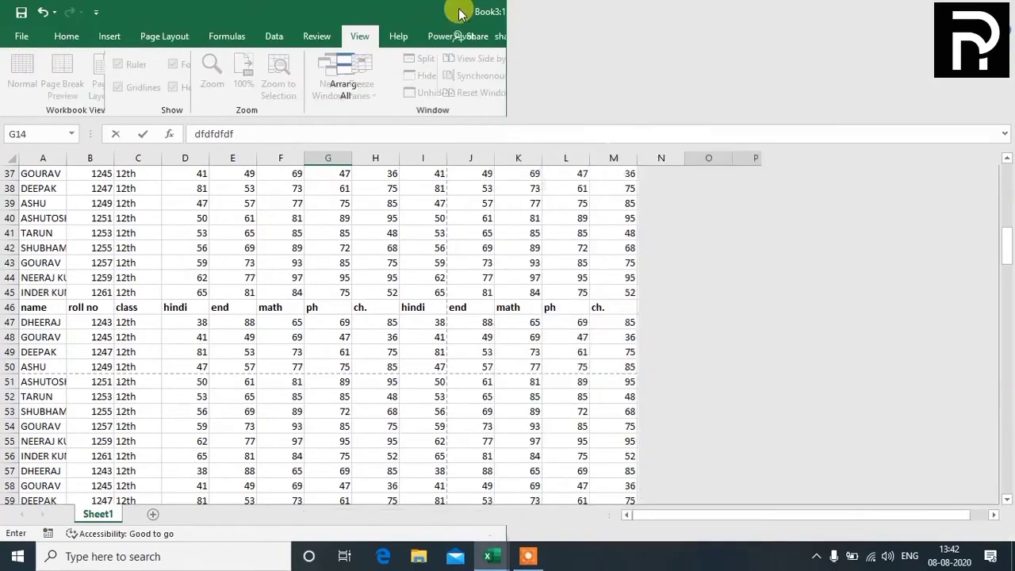
left_click(657, 290)
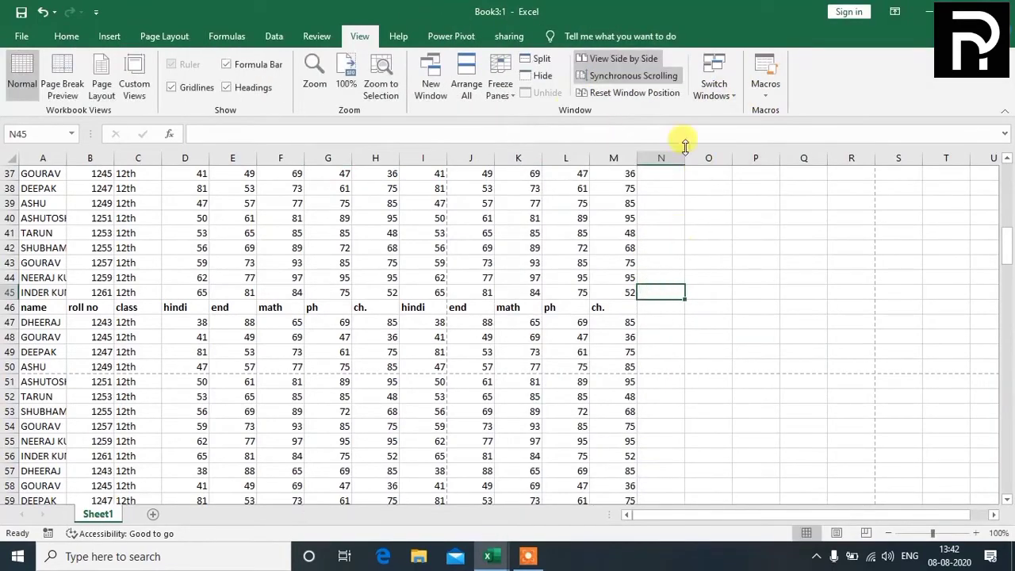
- Turn off synchronous scrolling, and scroll Book3:1 to row 10 and Book3:2 to row 1 independently
left_click(629, 81)
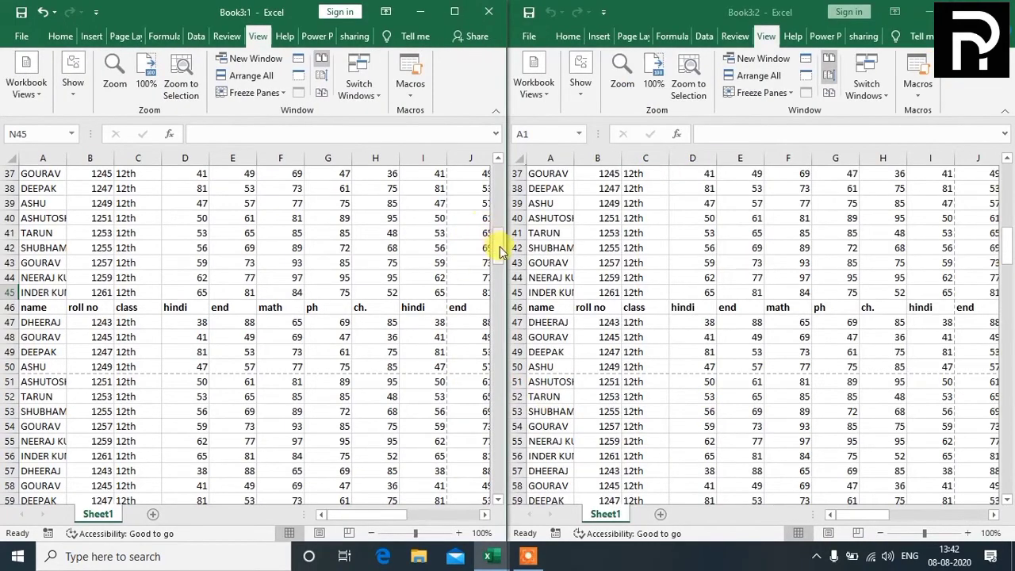
left_click_drag(500, 252, 508, 205)
left_click_drag(1007, 246, 997, 179)
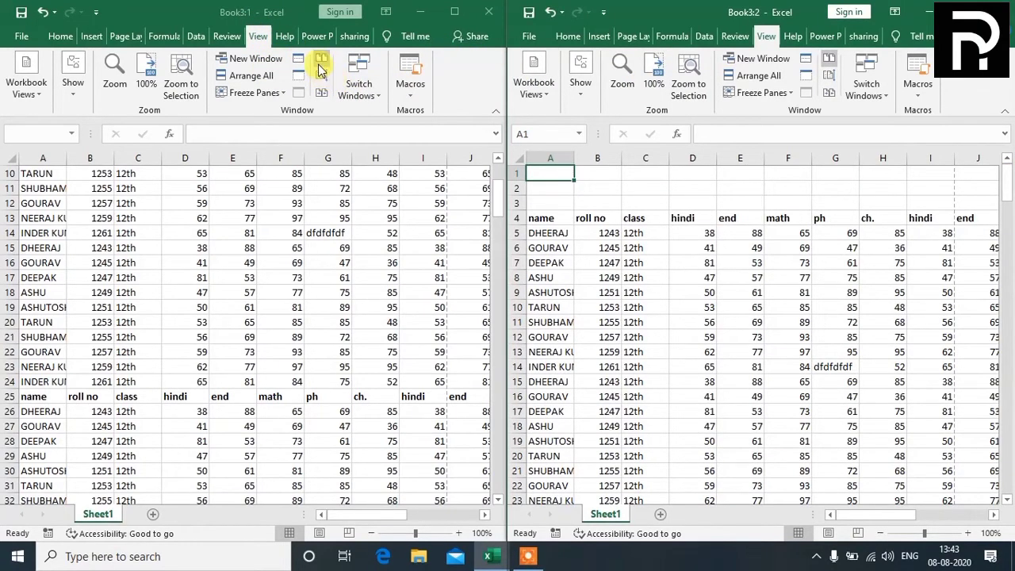
- Turn synchronous scrolling back on, and test it by scrolling Book3:1 down to row 79 and back up to row 1
left_click(455, 11)
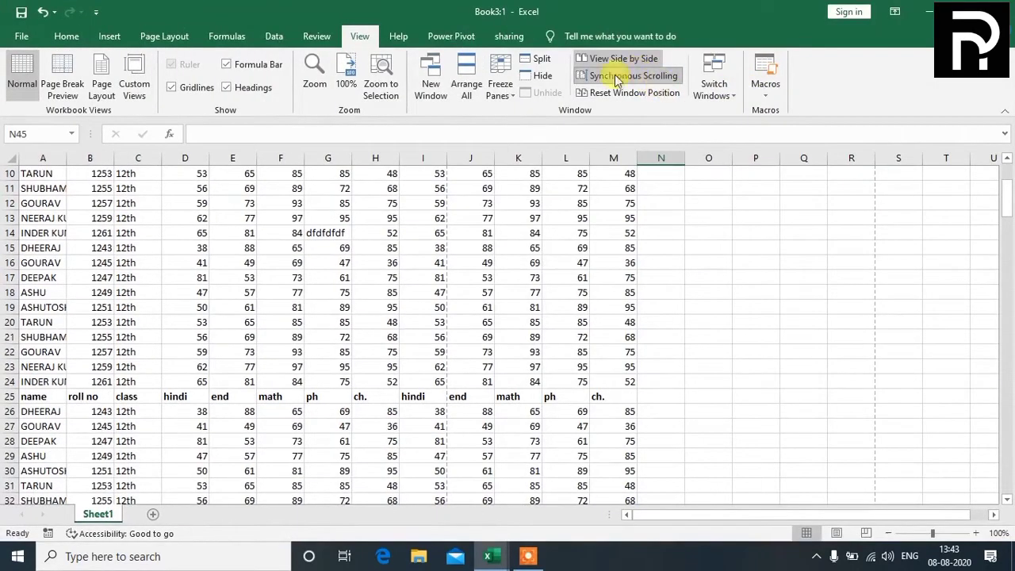
left_click(967, 11)
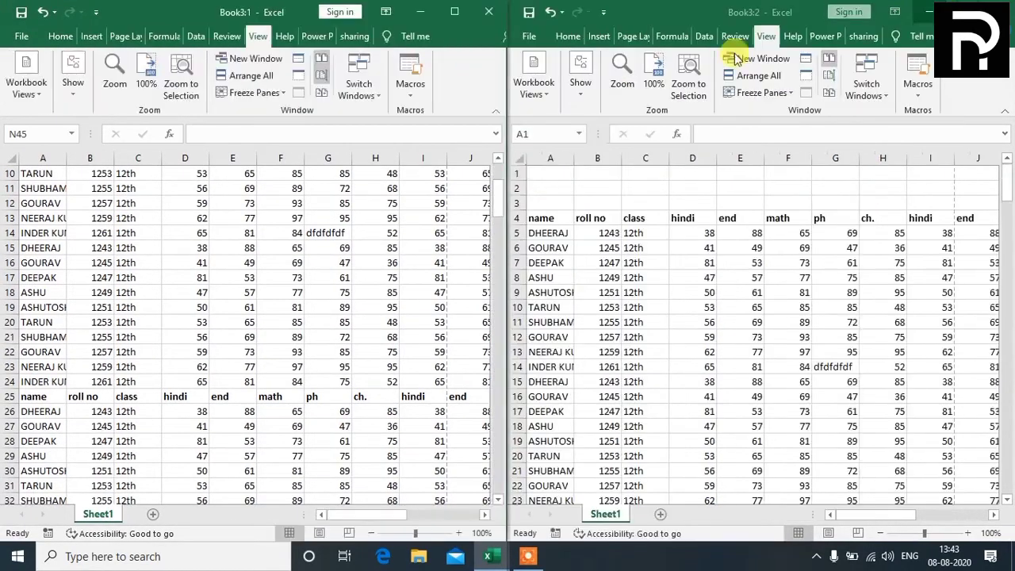
left_click_drag(498, 197, 502, 323)
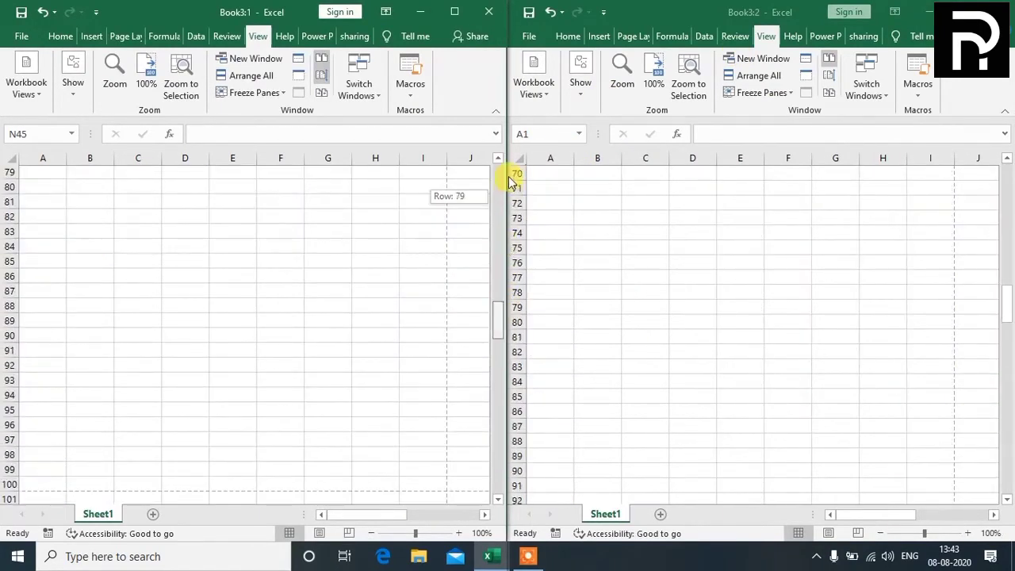
left_click_drag(510, 181, 503, 181)
- Maximize the Book3:1 window, and switch to the Book3:2 window and maximize it too
left_click(455, 12)
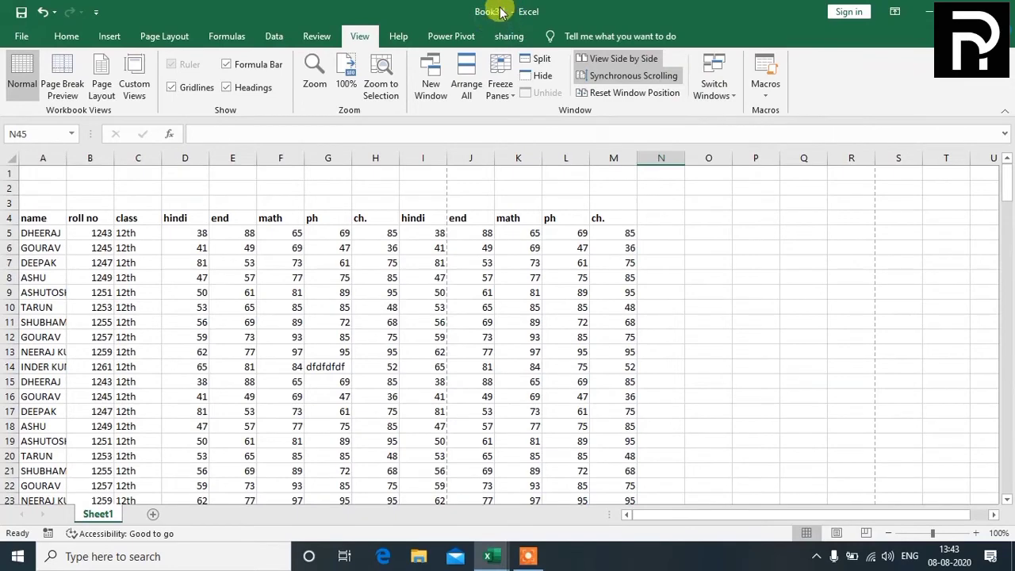
left_click(717, 95)
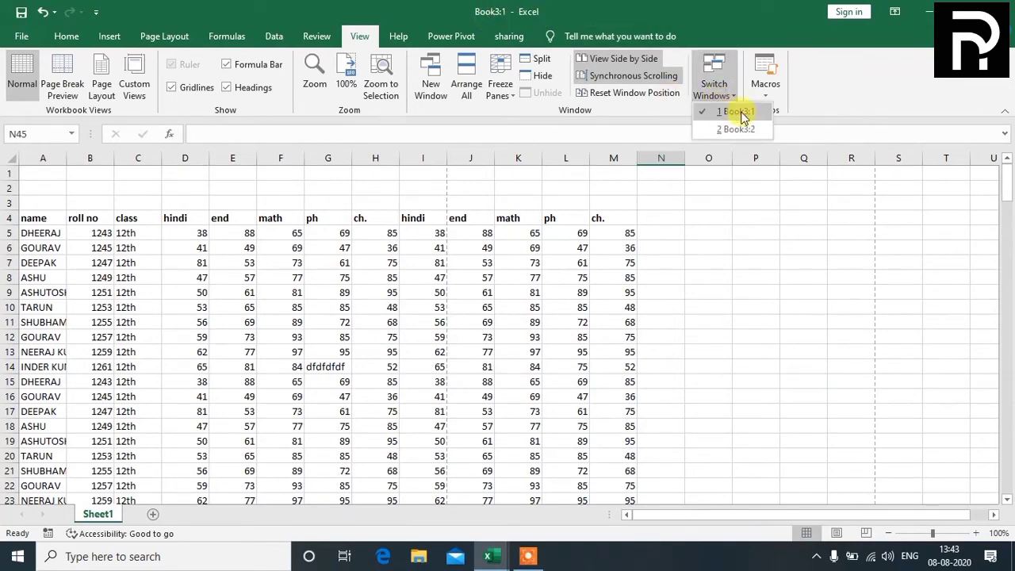
left_click(738, 129)
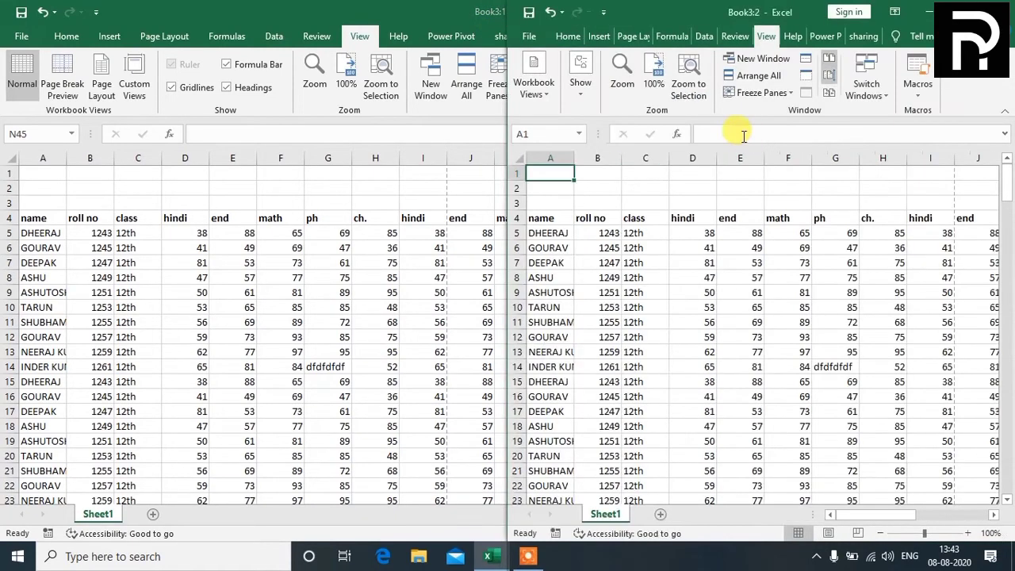
left_click(960, 11)
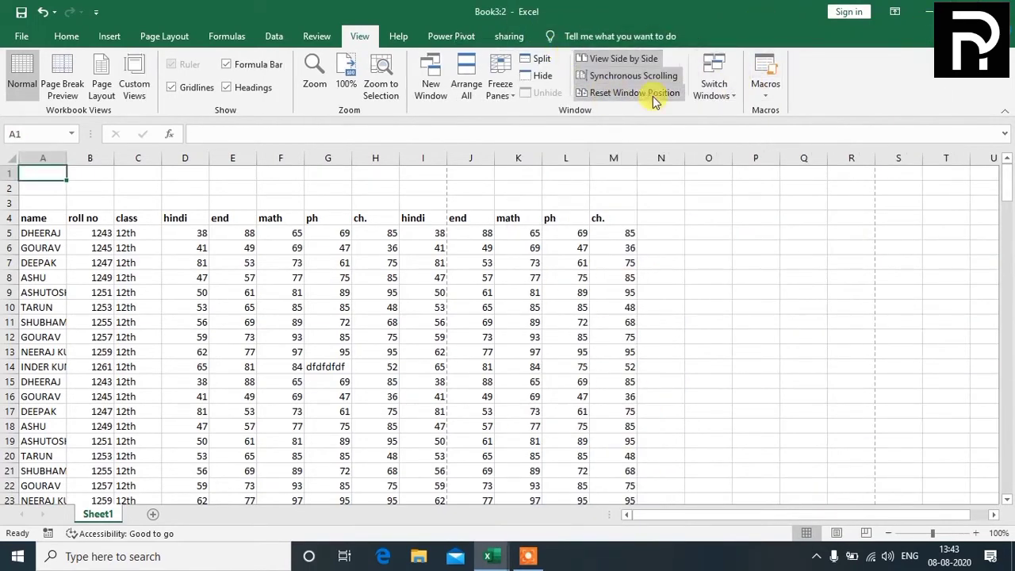
- Switch to the Book3:1 window and back to Book3:2, and add a new worksheet there
left_click(722, 89)
left_click(742, 112)
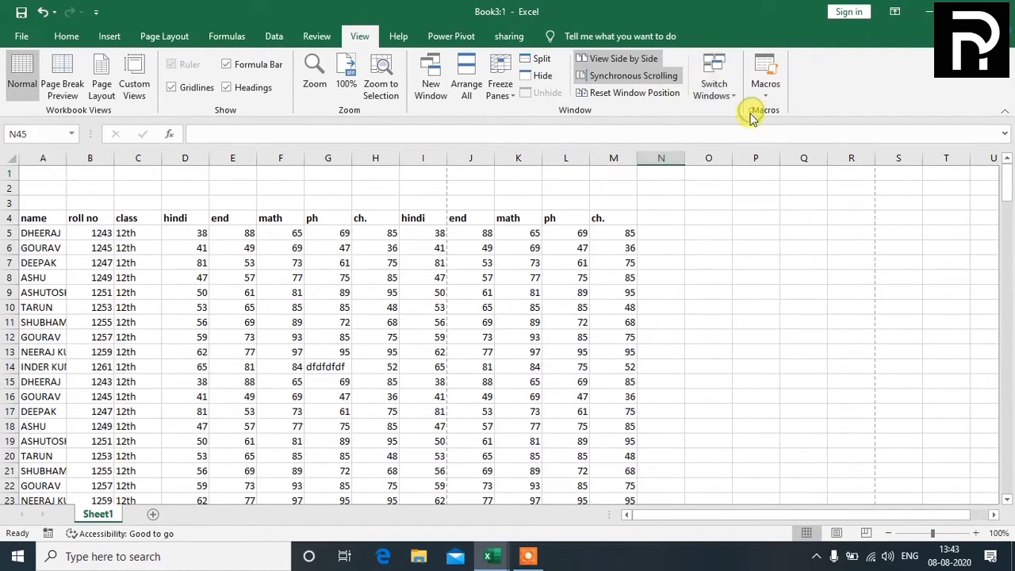
left_click(735, 94)
left_click(742, 129)
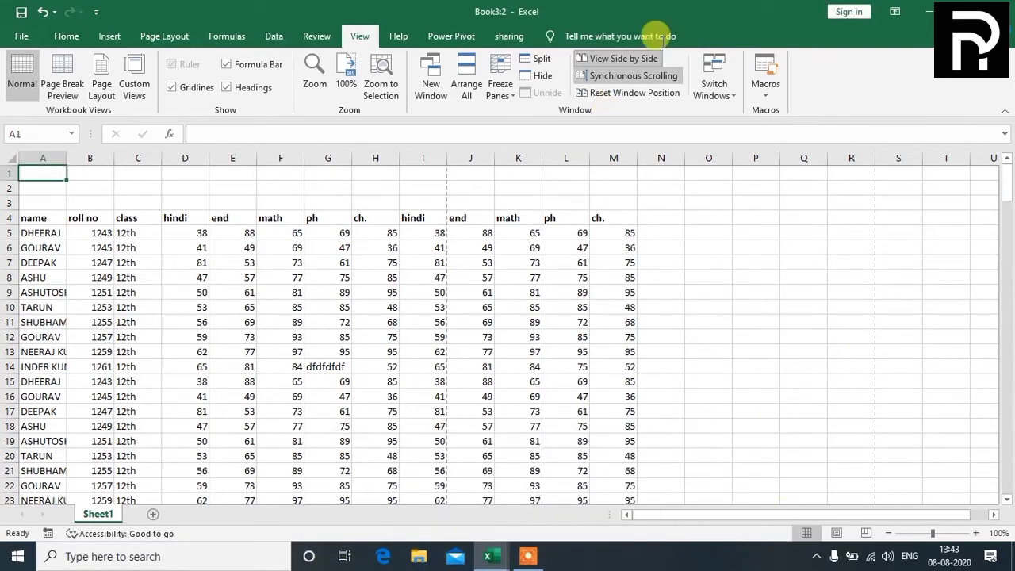
left_click(155, 515)
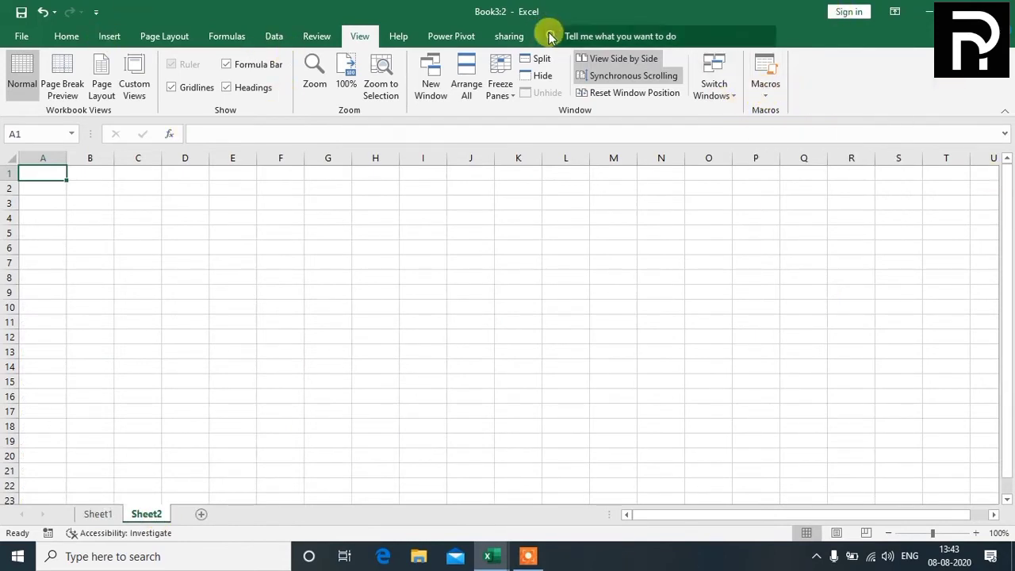
left_click(768, 93)
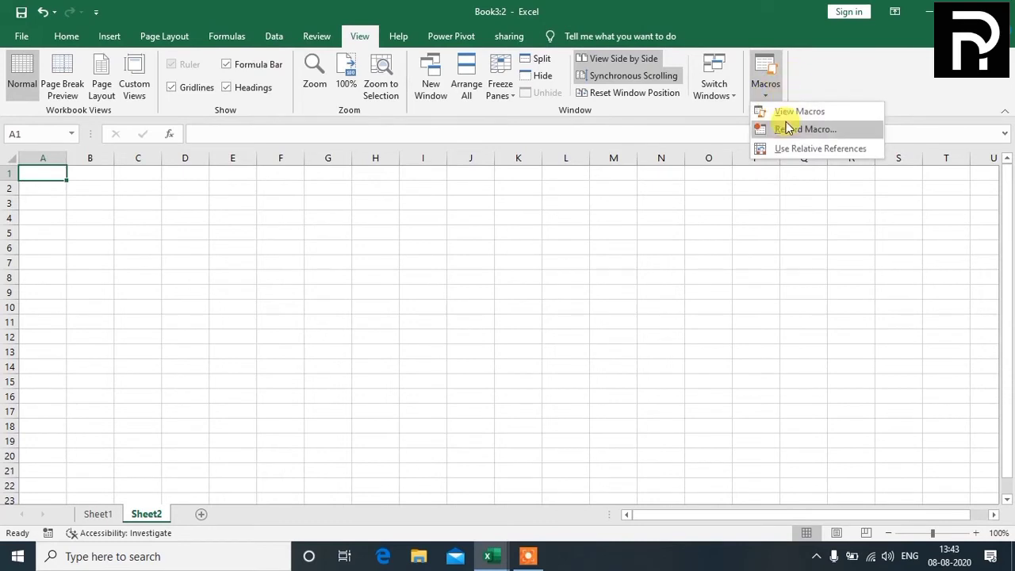
left_click(725, 245)
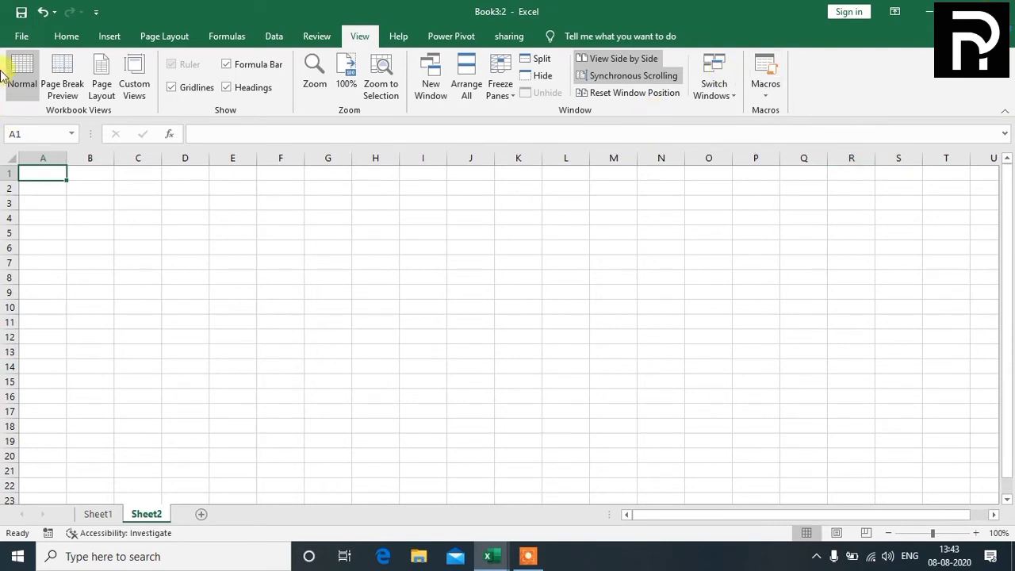
- Enable the Developer tab in the ribbon customization options, look over its commands, and return to the View commands
left_click(23, 37)
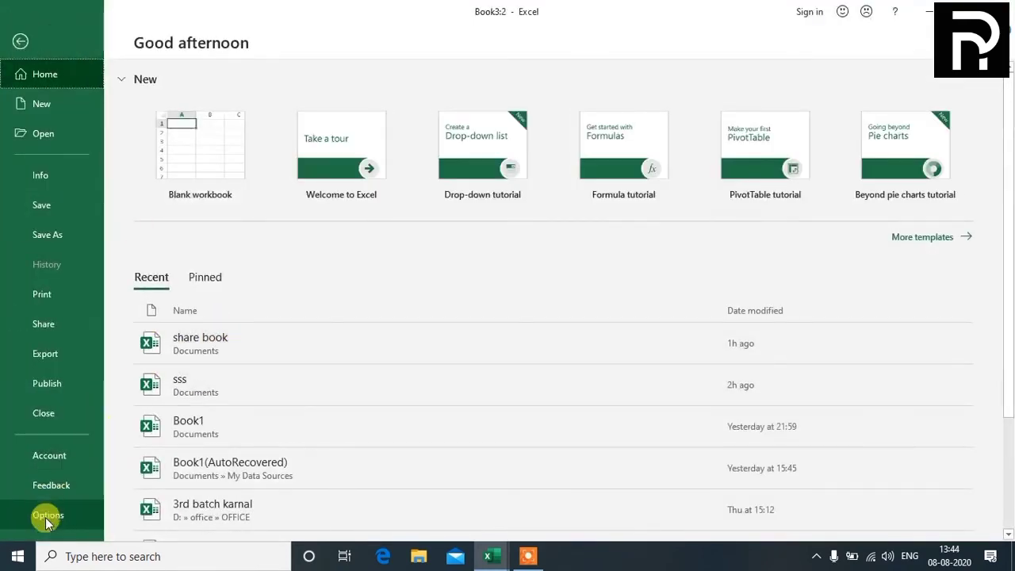
key("Escape")
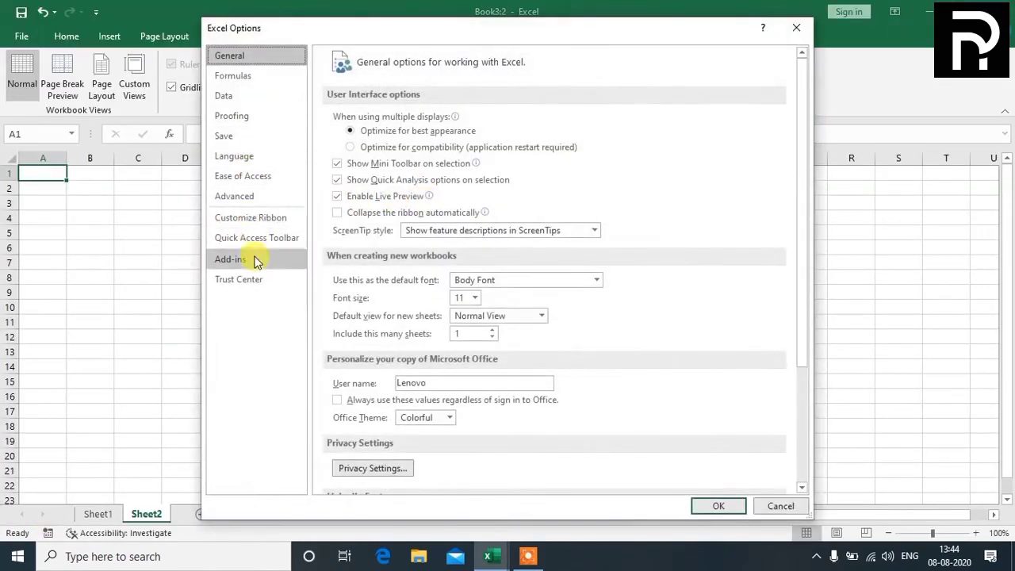
left_click(252, 218)
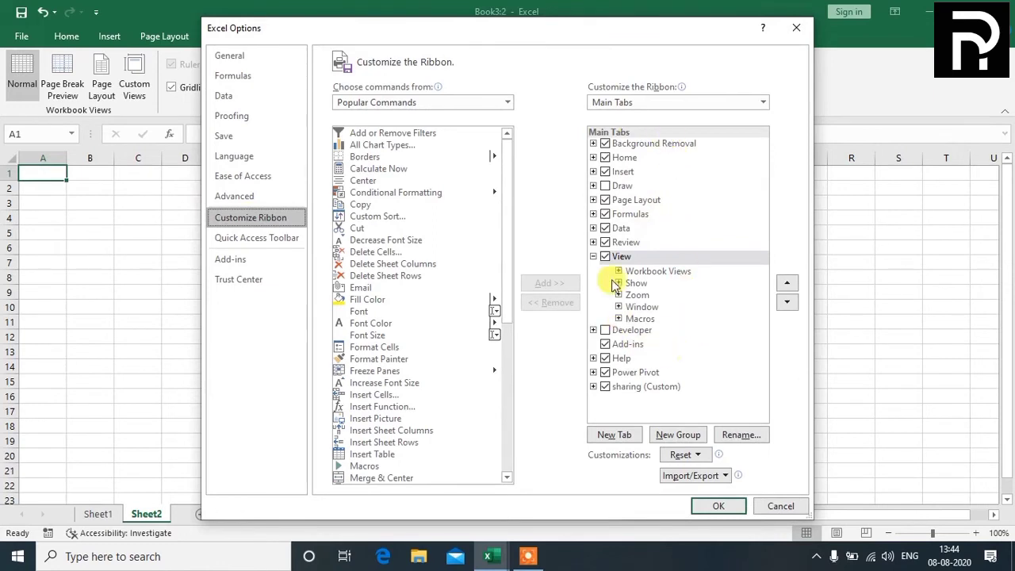
left_click(605, 330)
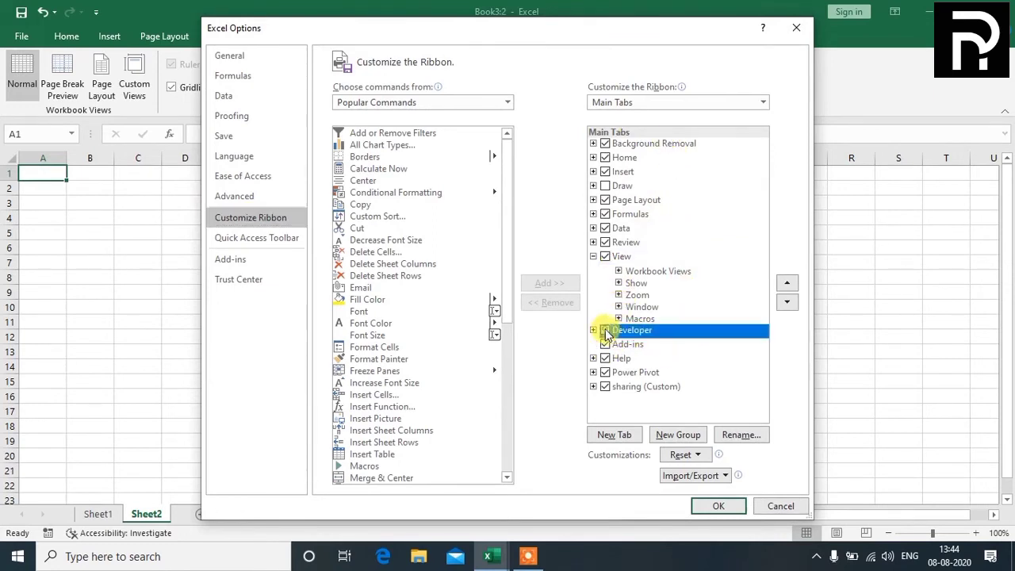
left_click(737, 505)
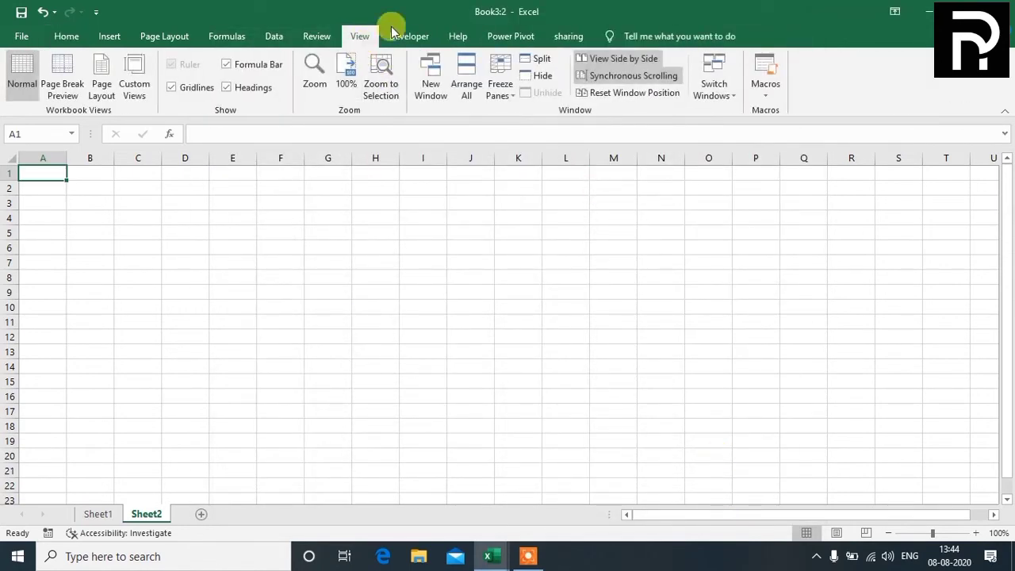
left_click(411, 37)
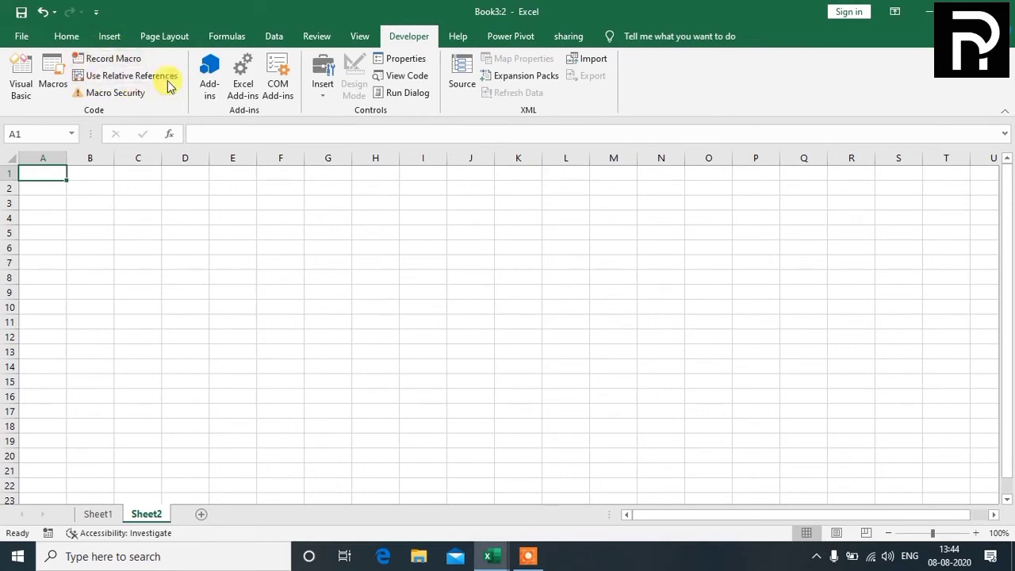
left_click(359, 35)
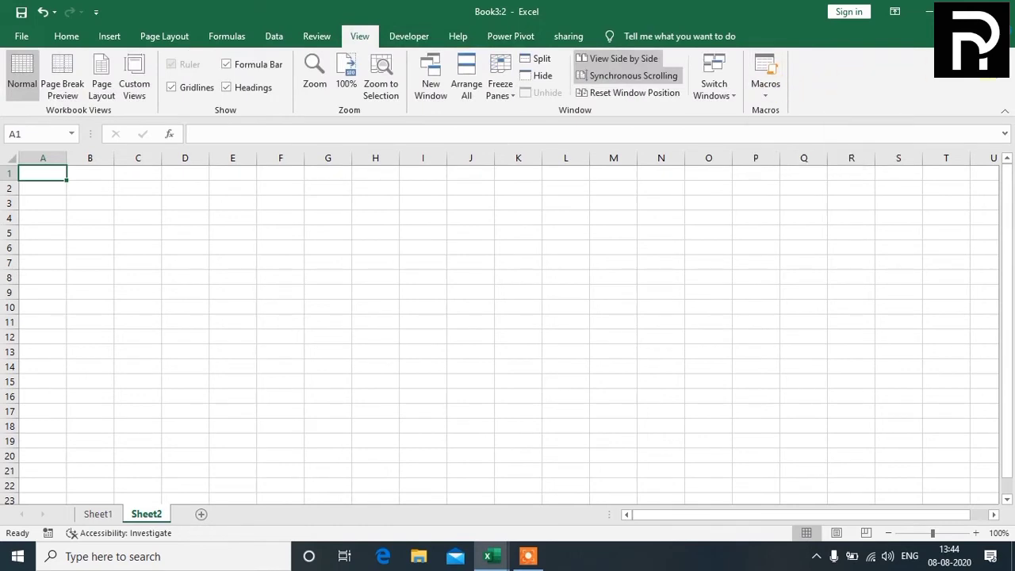
- Select cell E5 on Sheet2 and start recording a macro named demo, stored in This Workbook
left_click(245, 278)
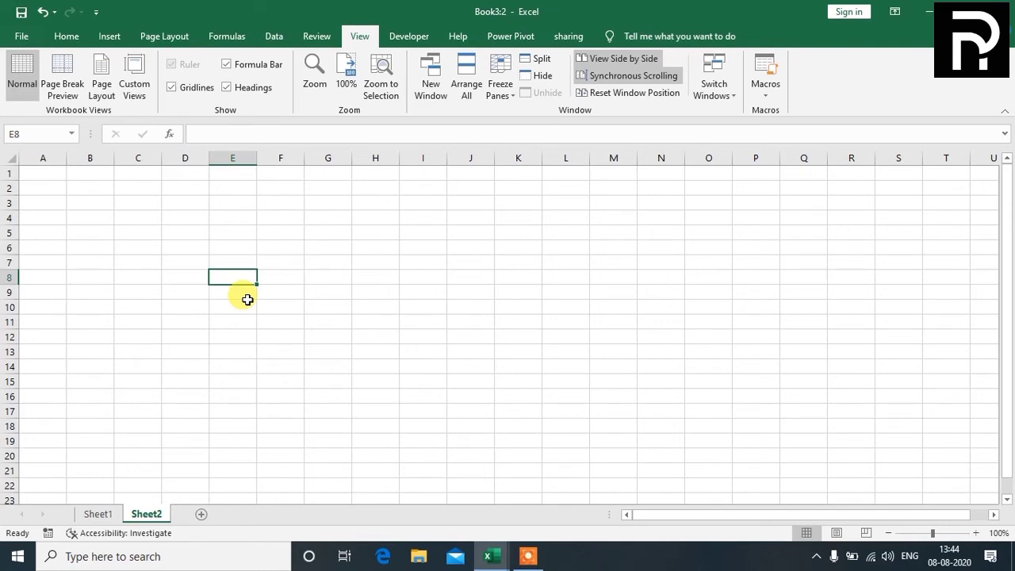
left_click(241, 233)
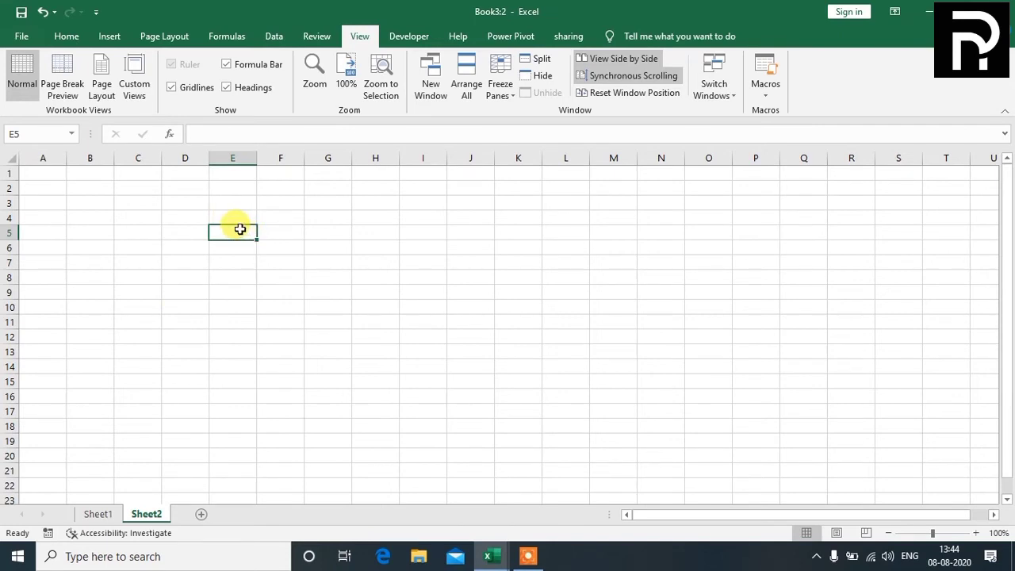
left_click(766, 93)
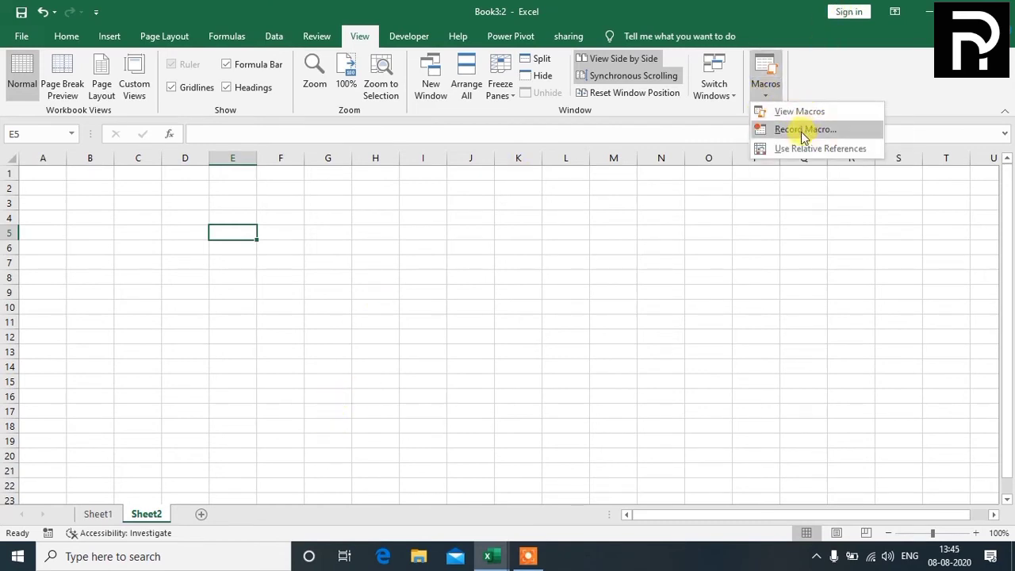
left_click(806, 129)
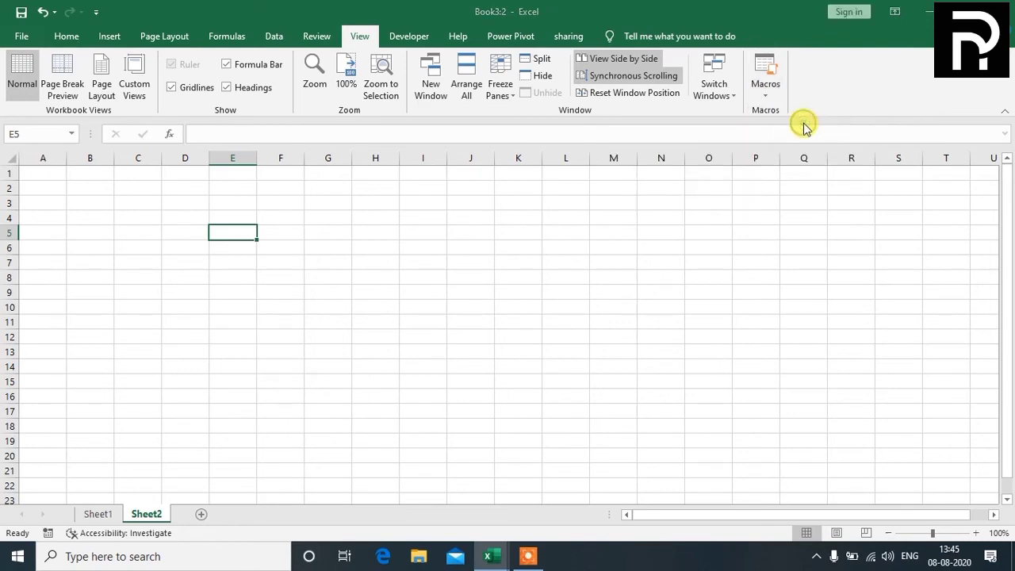
key("BackSpace")
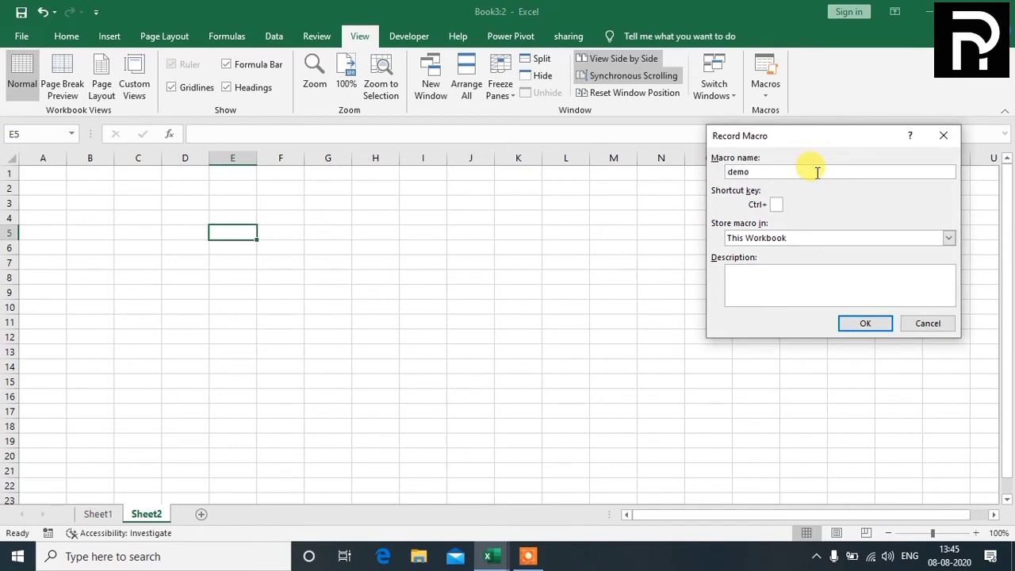
left_click(864, 327)
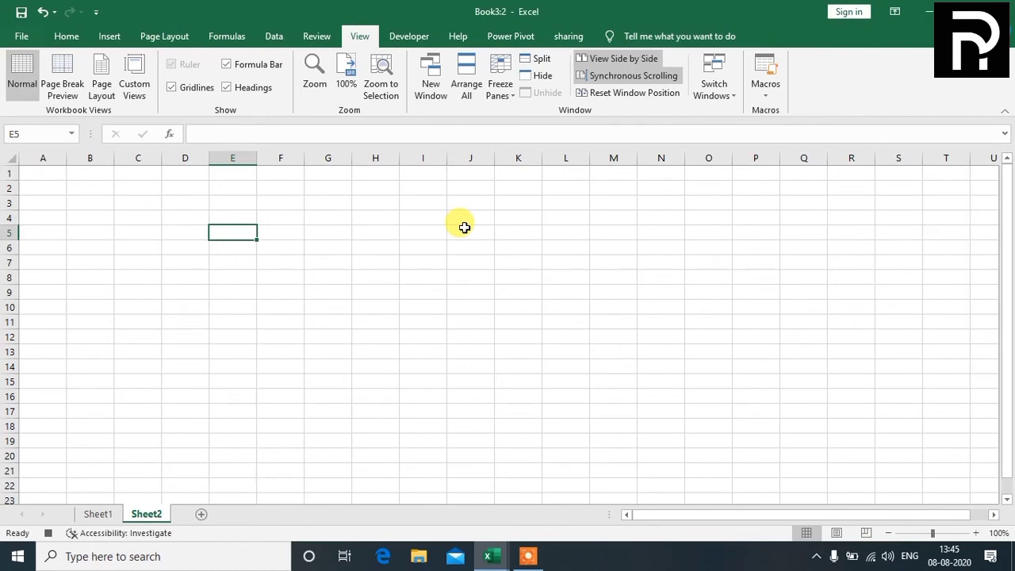
- Enter the column headings name, roll and classs in cells E5 to G5 while the macro records
type("nam")
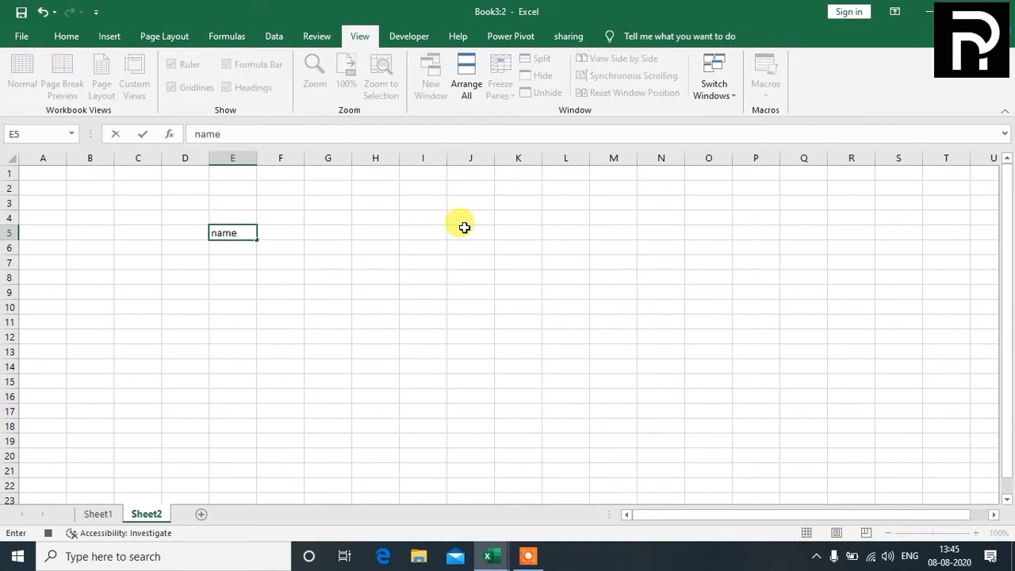
type("e")
key("Tab")
type("r")
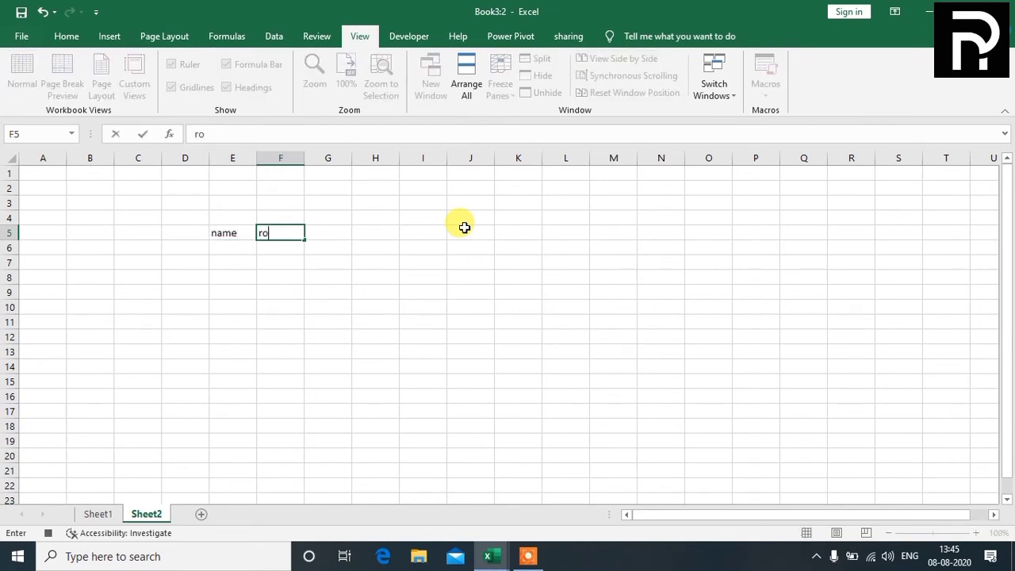
key("Tab")
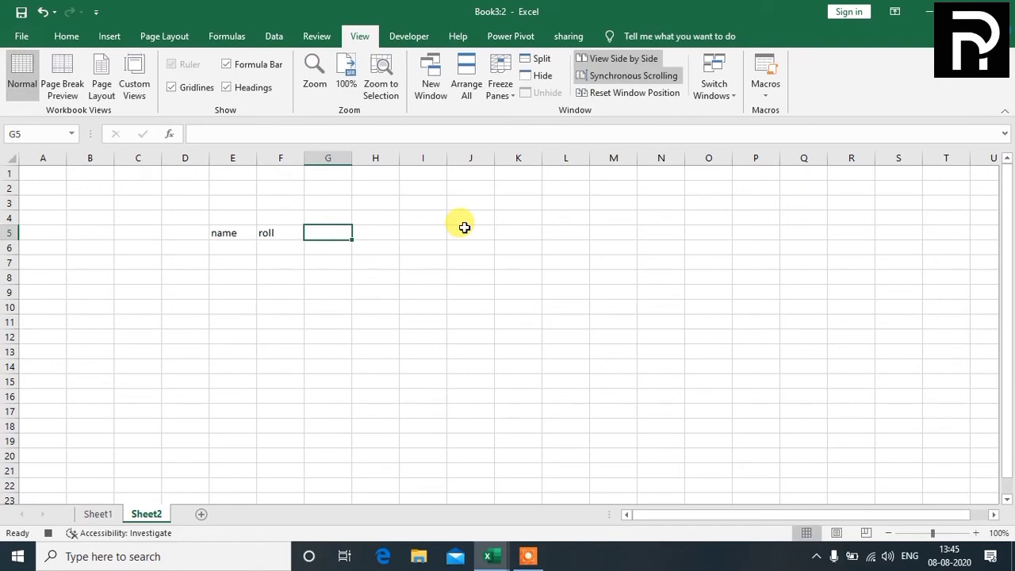
type("classs")
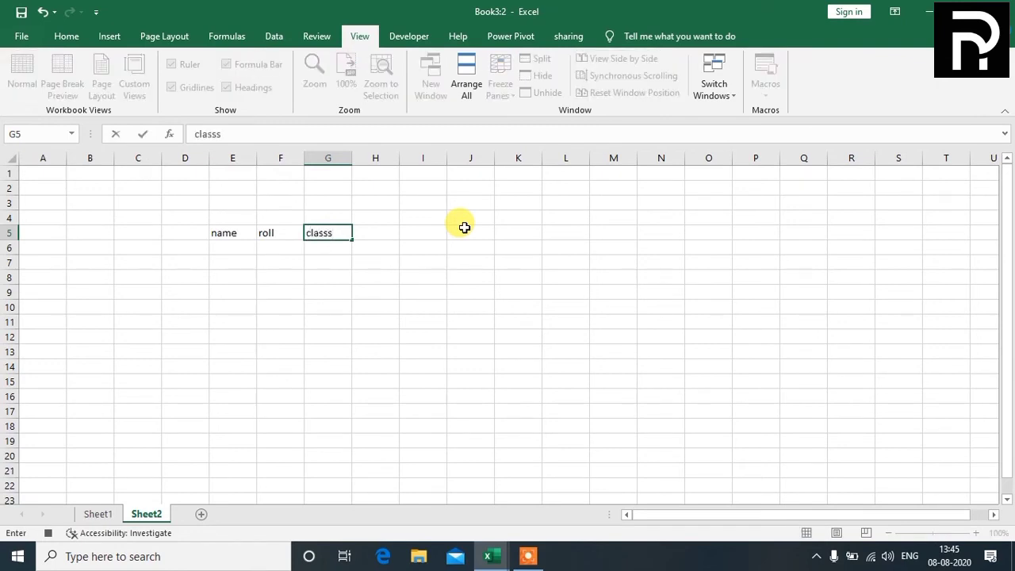
key("Tab")
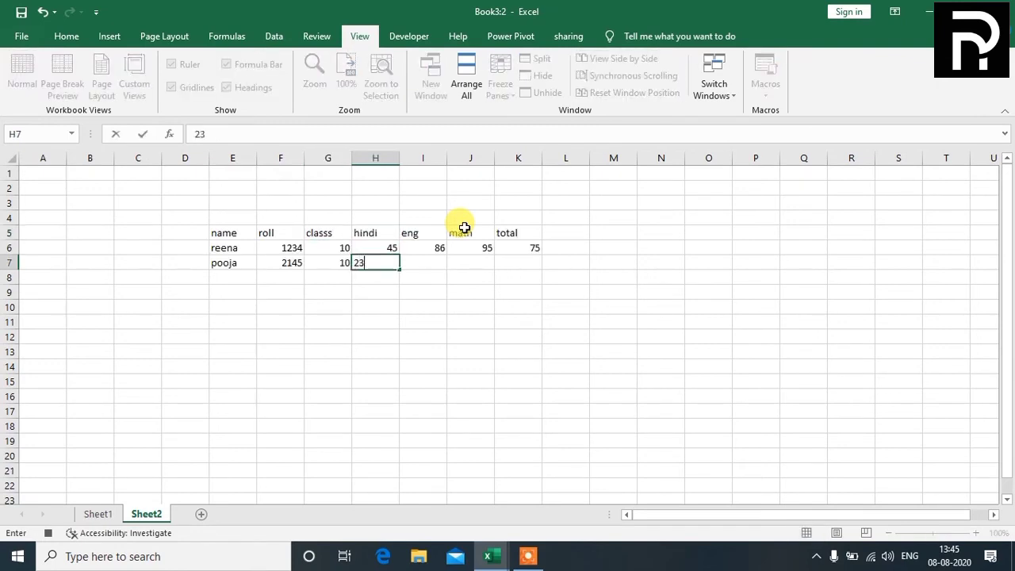
- Complete the second student's marks in row 7 with hindi 23, eng 62, math 55 and total 44
key("Tab")
type("6")
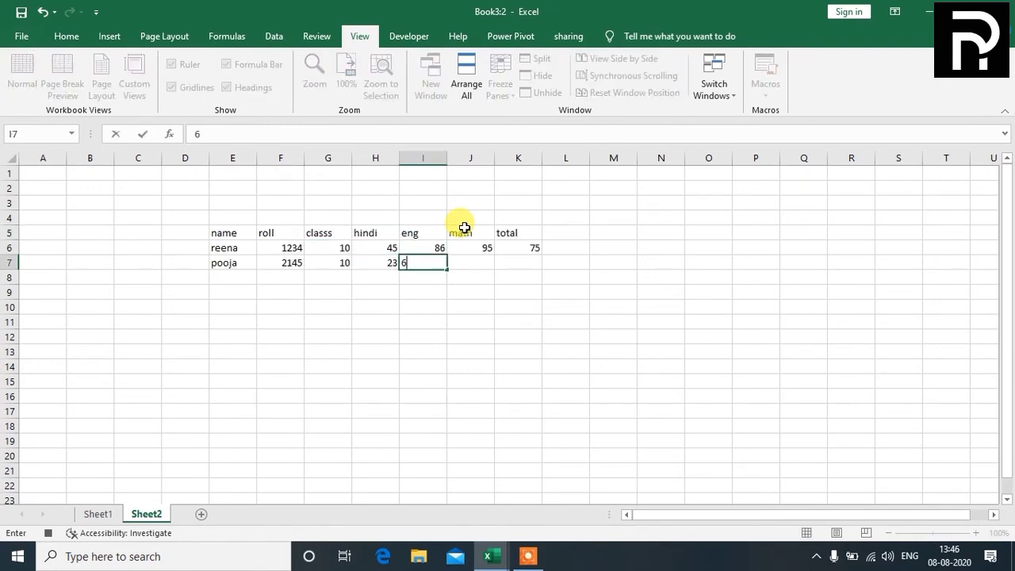
type("2")
key("Tab")
type("55")
key("Tab")
type("44")
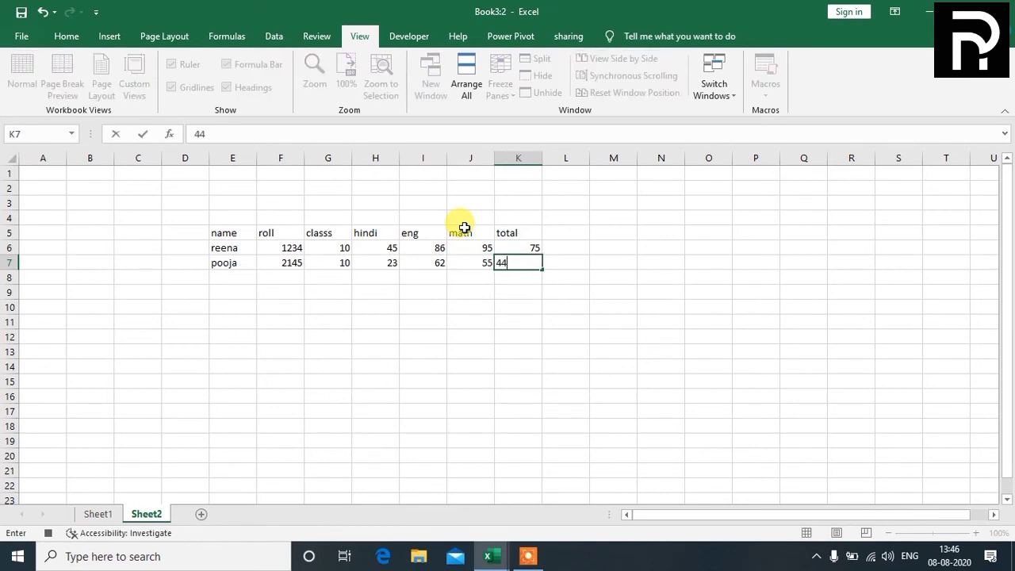
left_click(562, 294)
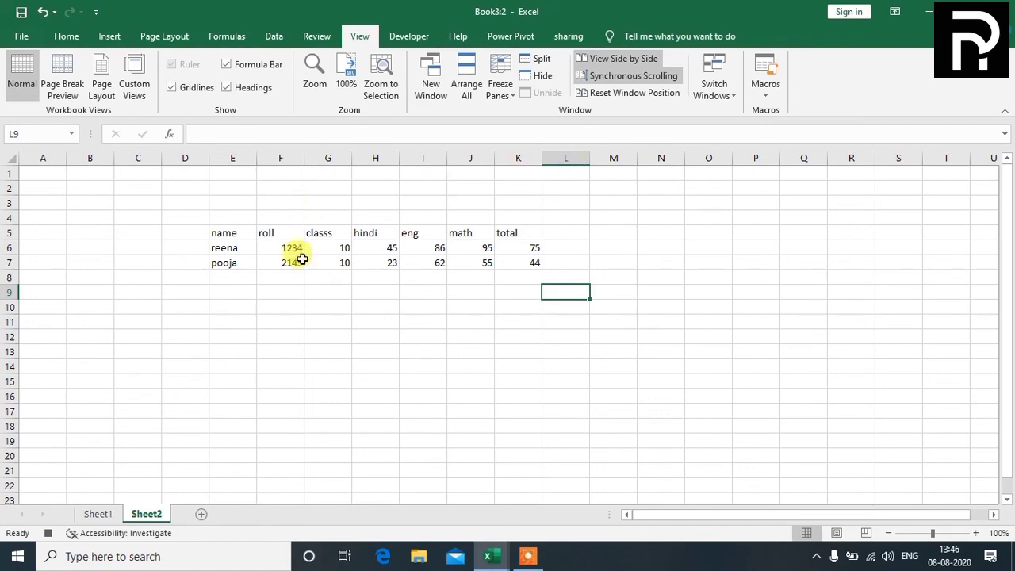
- Stop recording the demo macro
left_click(769, 94)
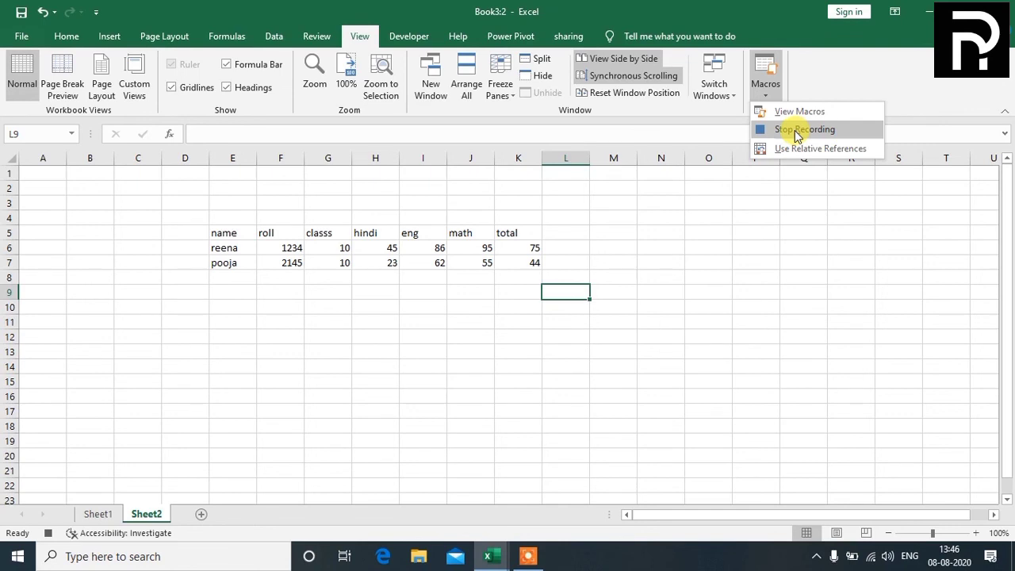
left_click(797, 130)
left_click(711, 291)
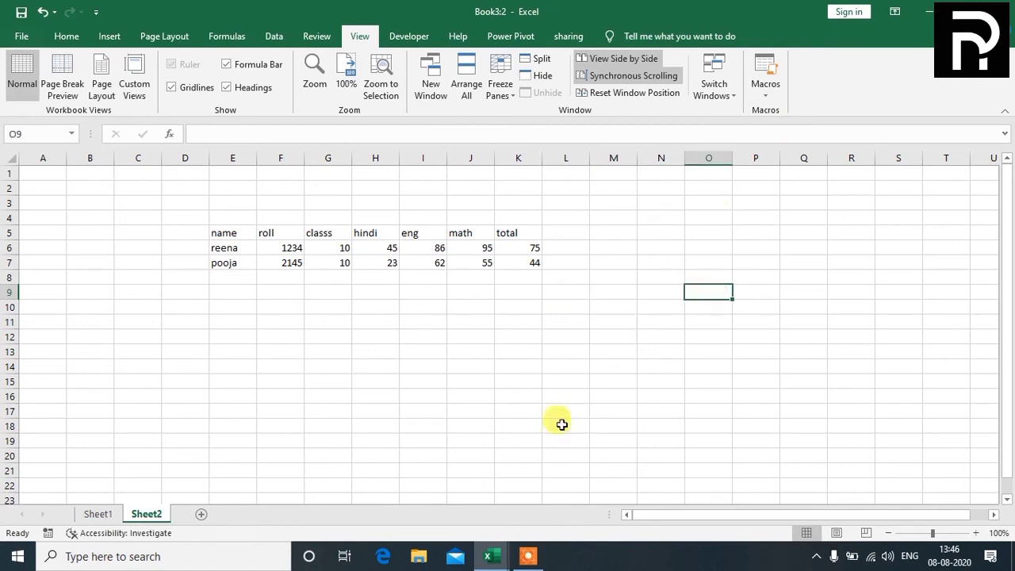
- Add a new worksheet after Sheet2 and select cell G11 on it
left_click(205, 516)
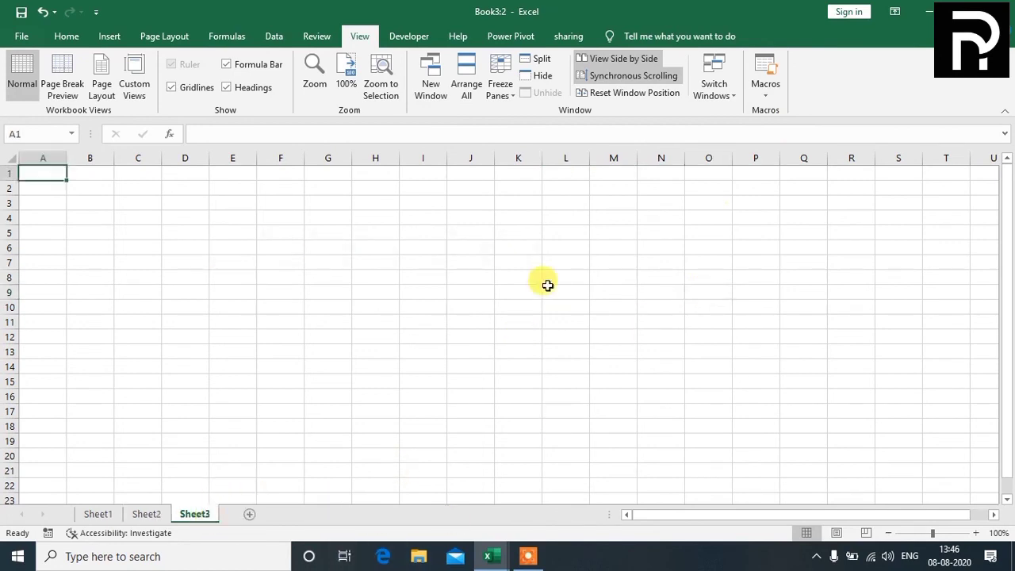
left_click(337, 271)
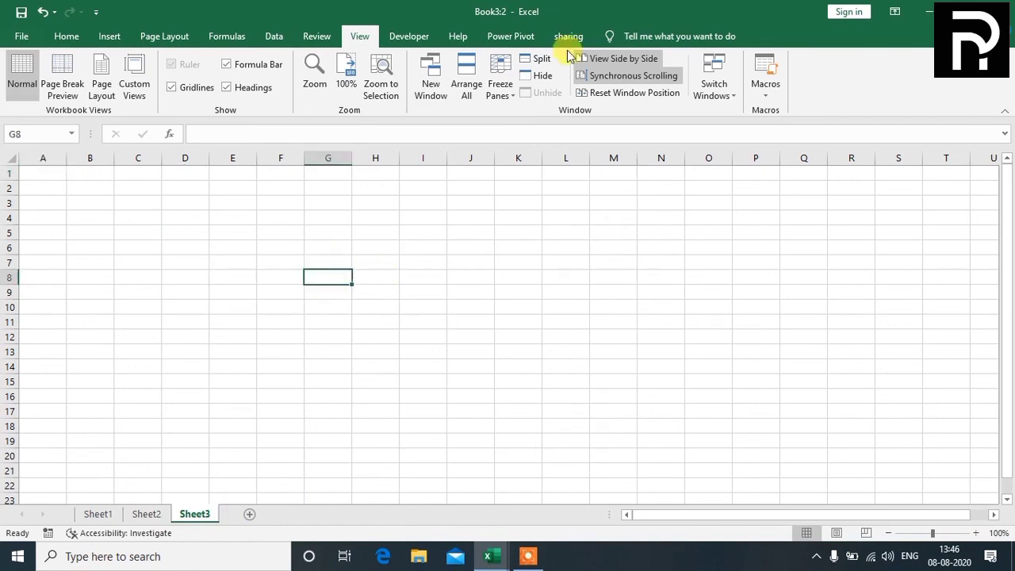
left_click(383, 279)
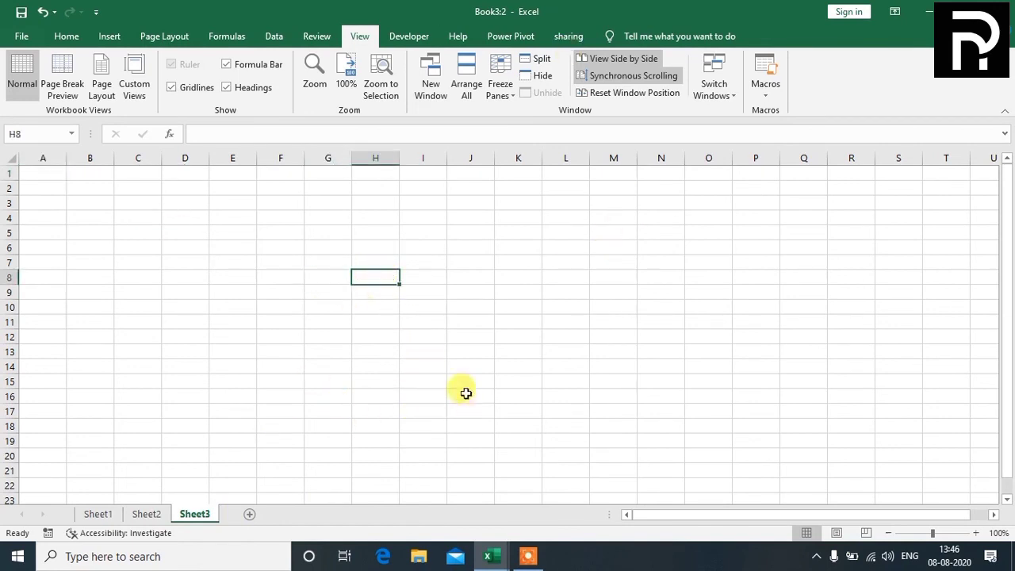
left_click(325, 319)
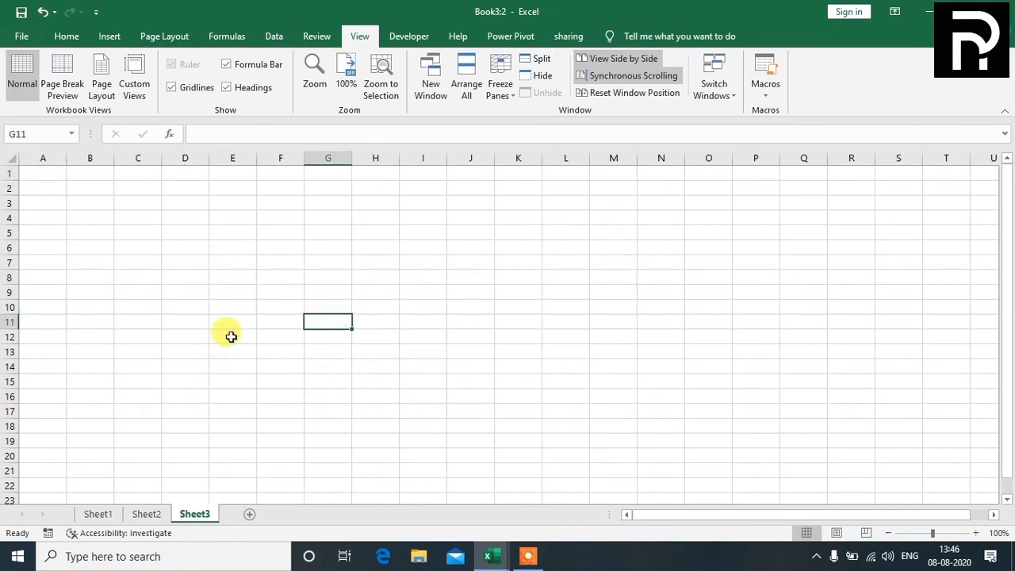
- Run the demo macro on Sheet3 from the list of available macros
left_click(777, 94)
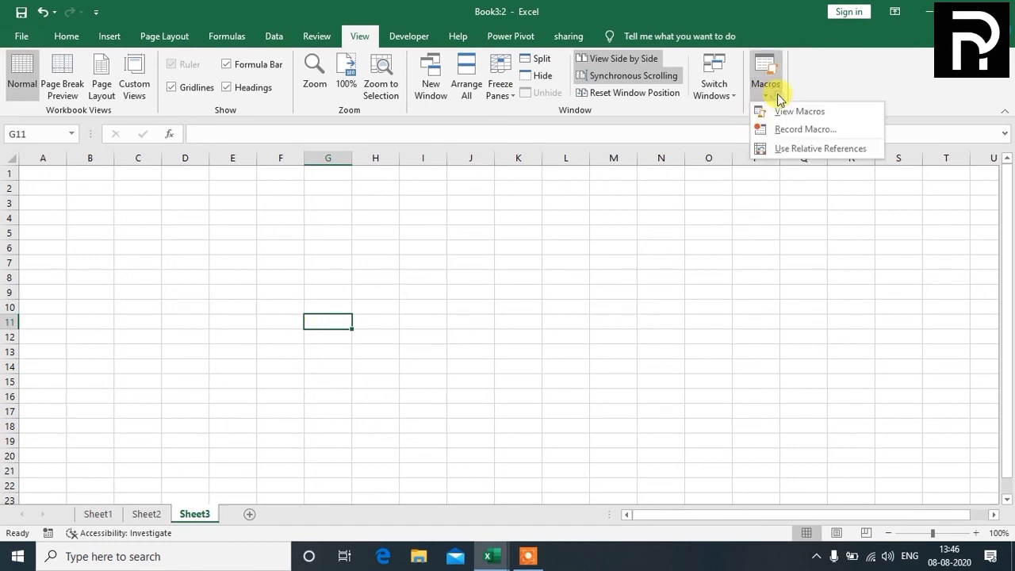
left_click(817, 111)
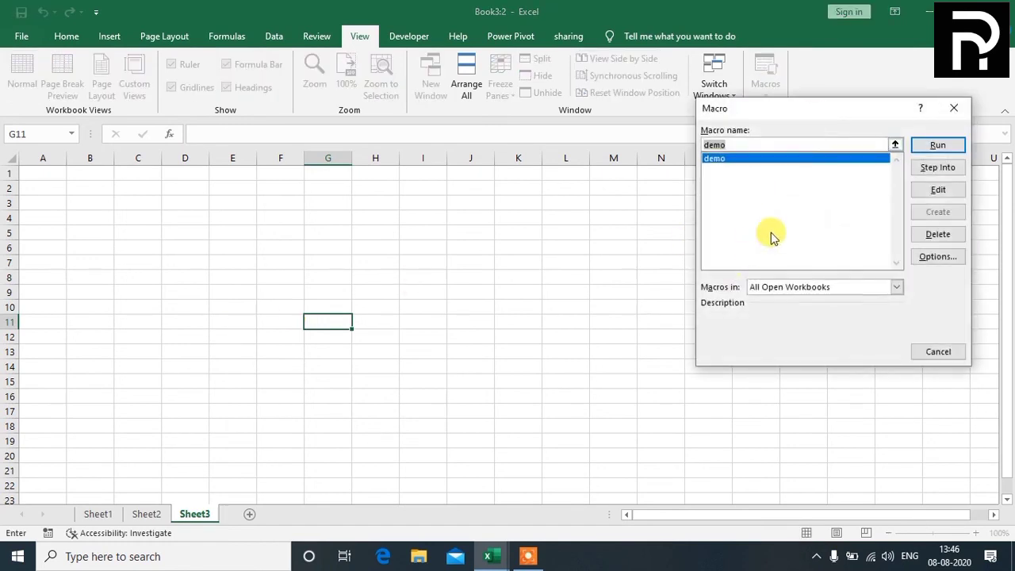
left_click(708, 163)
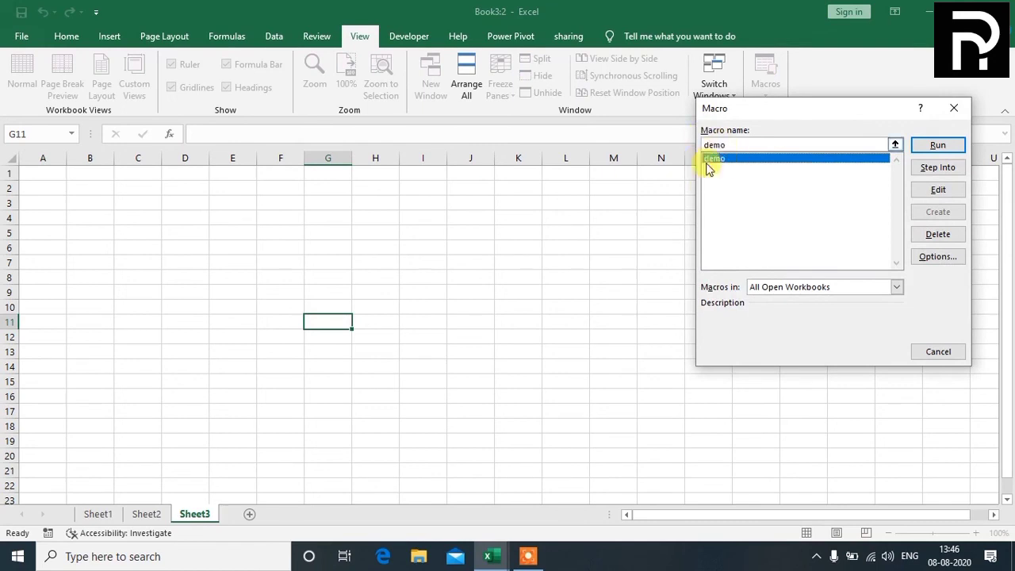
left_click(753, 178)
left_click(921, 148)
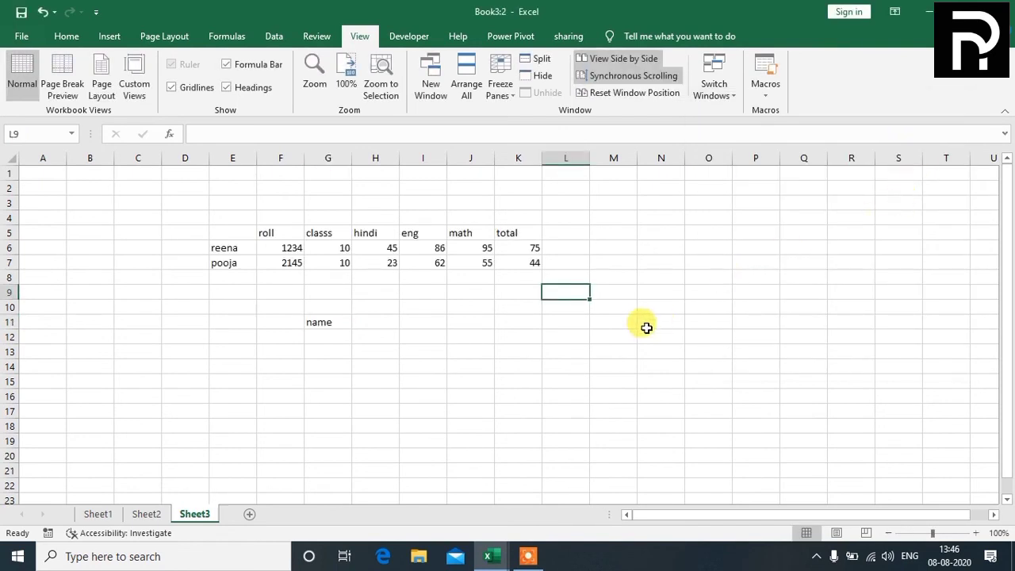
left_click(617, 355)
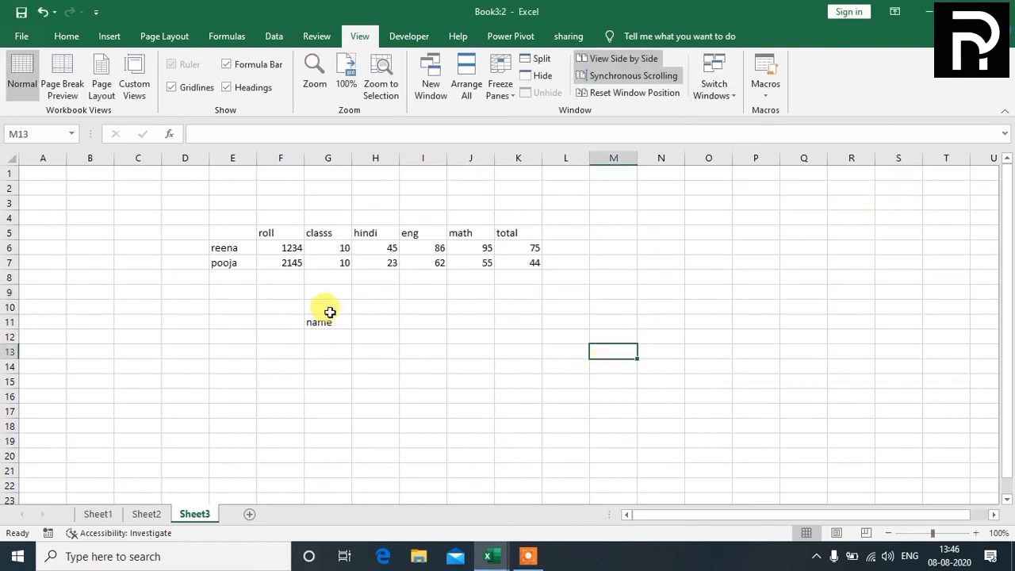